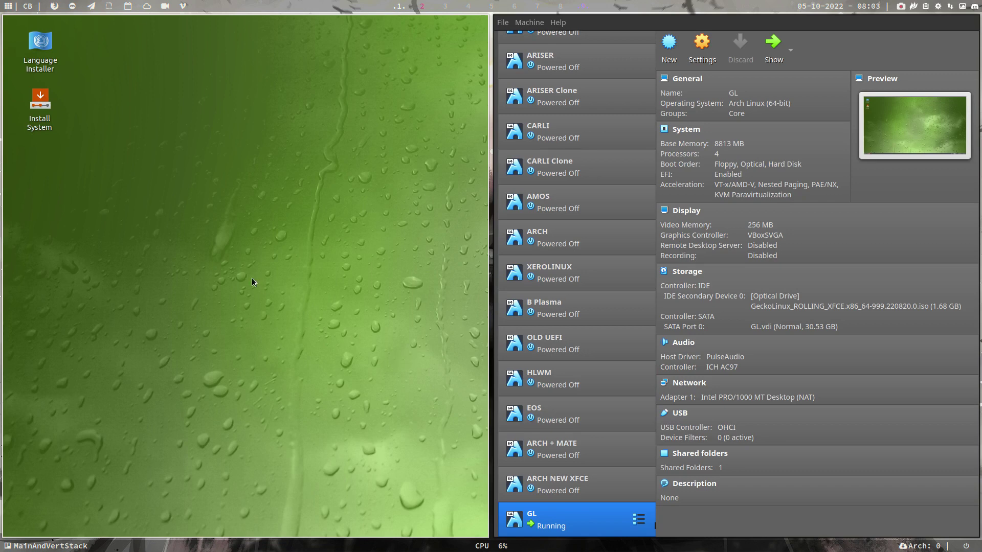
Step: Move the GL VM window to the right and switch it to fullscreen
key(super+Return)
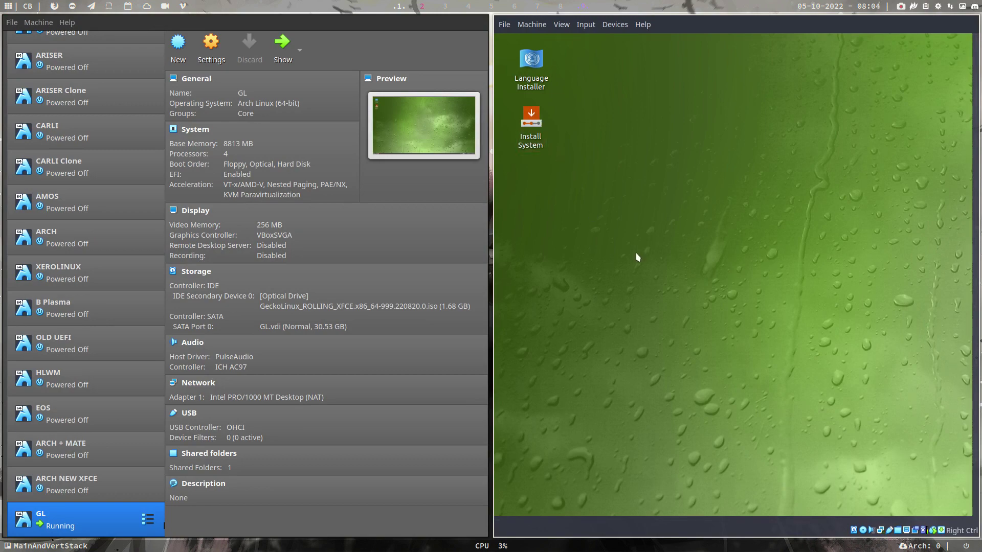
key(Control_R+f)
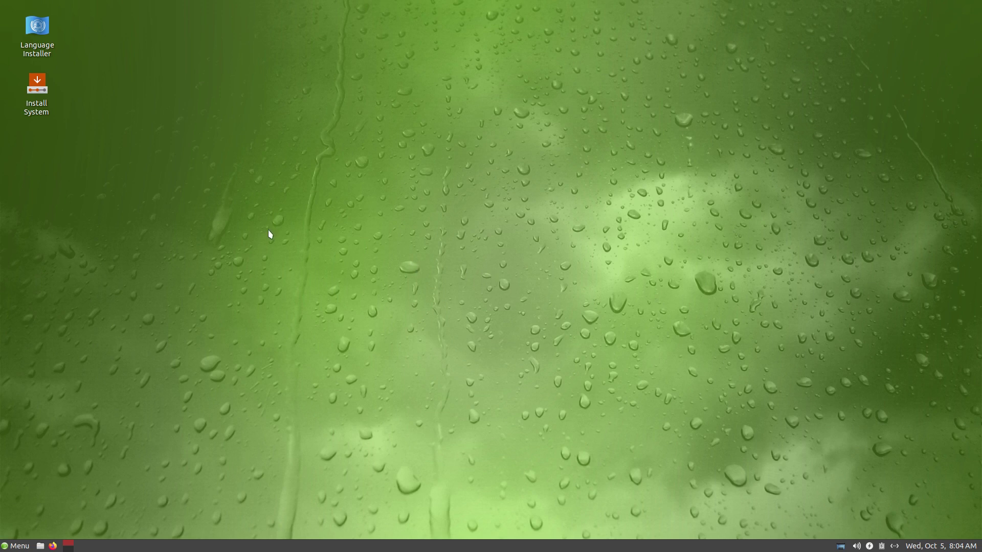
Step: Launch the Install System installer and move its Welcome window to the centre-right
double_click(38, 92)
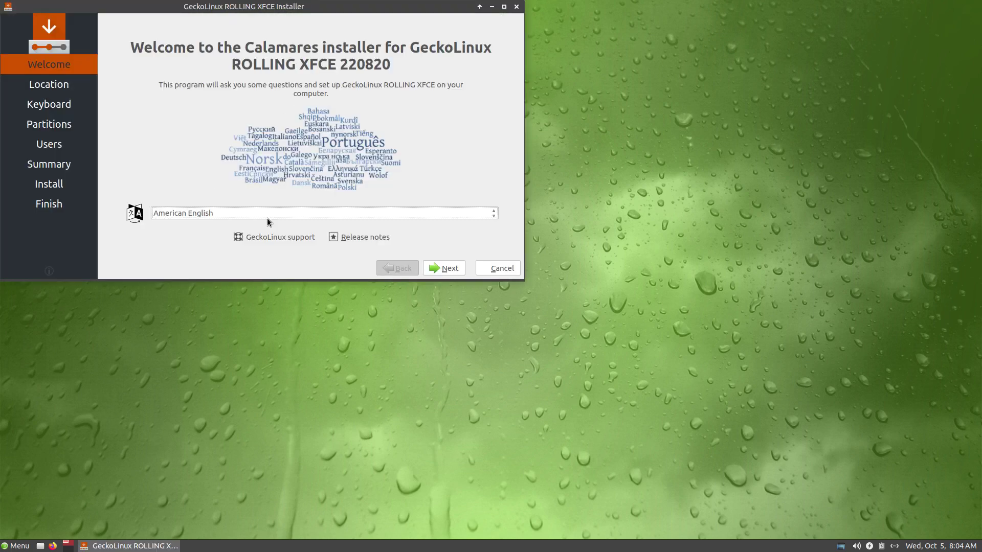
drag(250, 17, 652, 124)
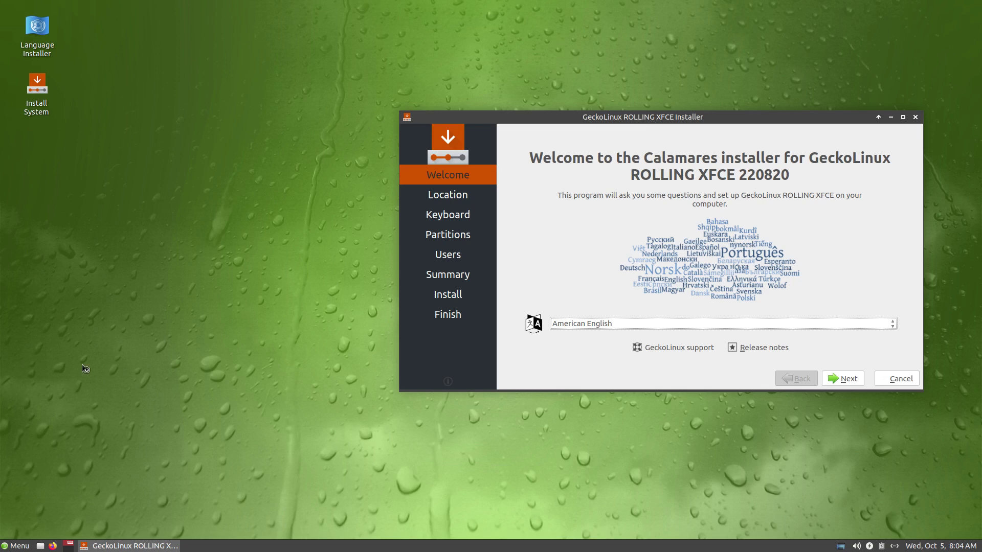
Step: Browse Thunar to /etc/calamares and move the file manager window to the left
click(40, 546)
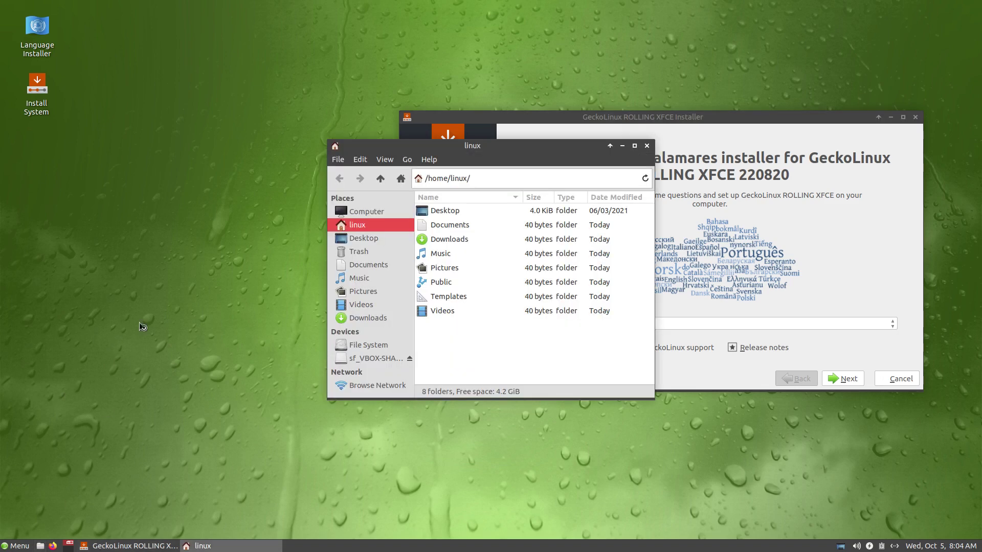
click(371, 347)
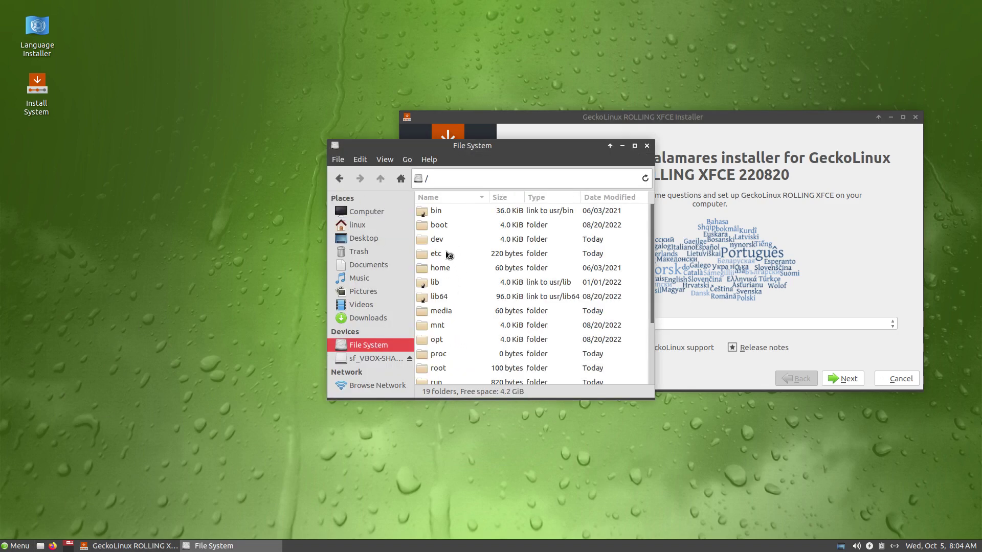
double_click(451, 254)
scroll(451, 267, down, 5)
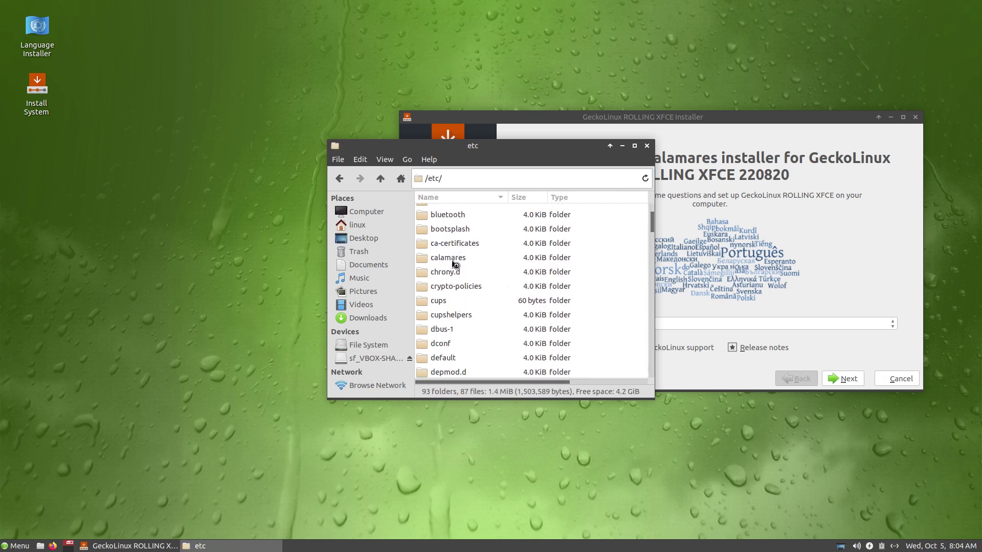
double_click(452, 258)
drag(497, 145, 191, 185)
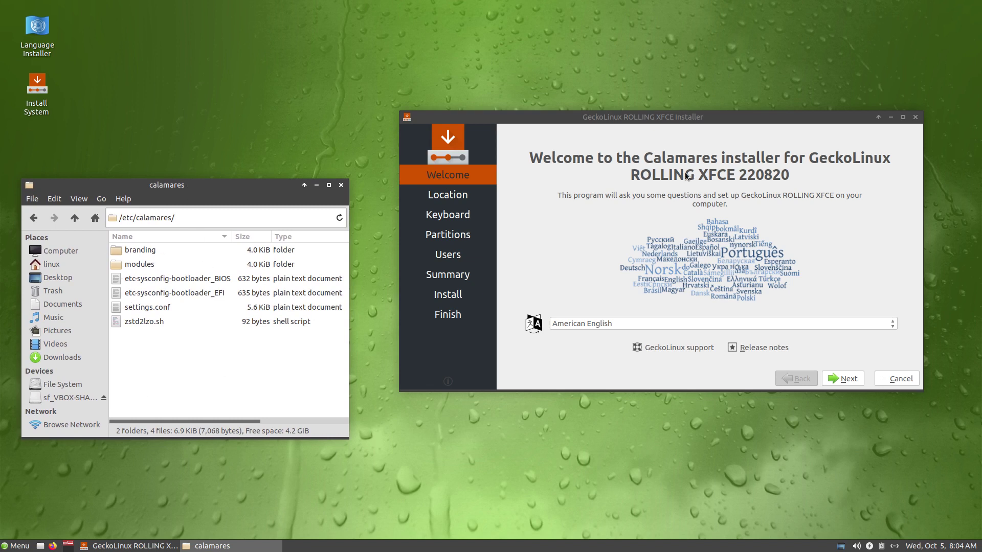
Step: Bring the installer forward, then show the application menu and make it taller
click(699, 127)
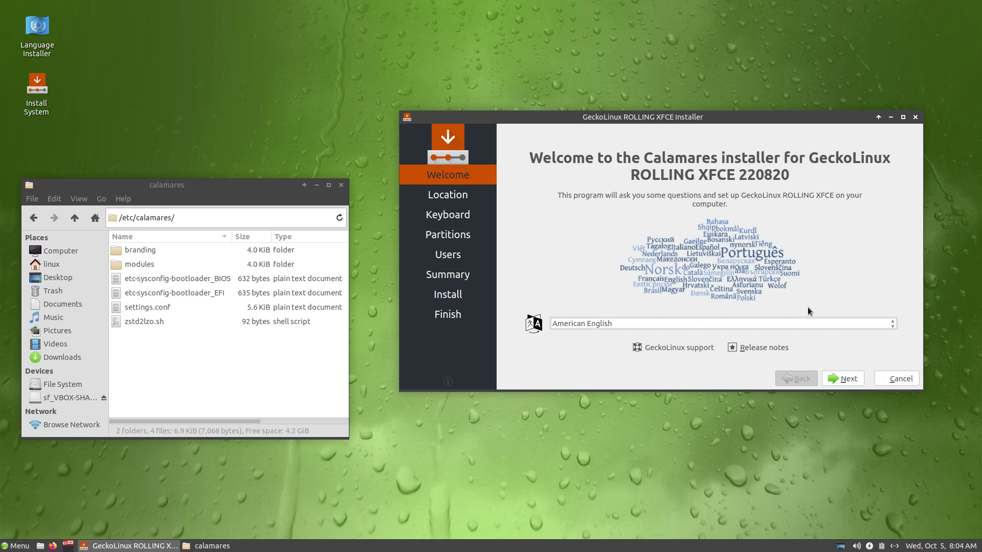
click(4, 546)
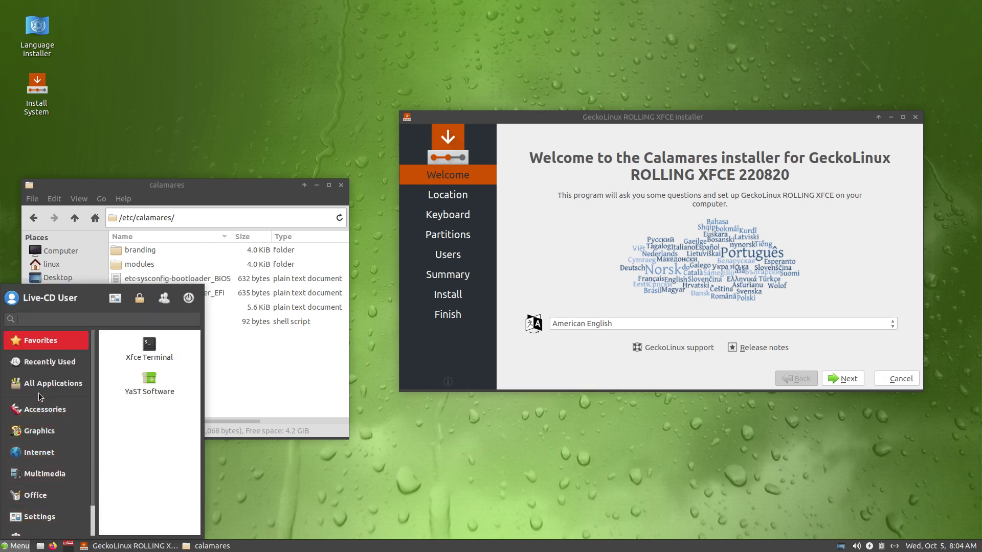
scroll(38, 393, down, 1)
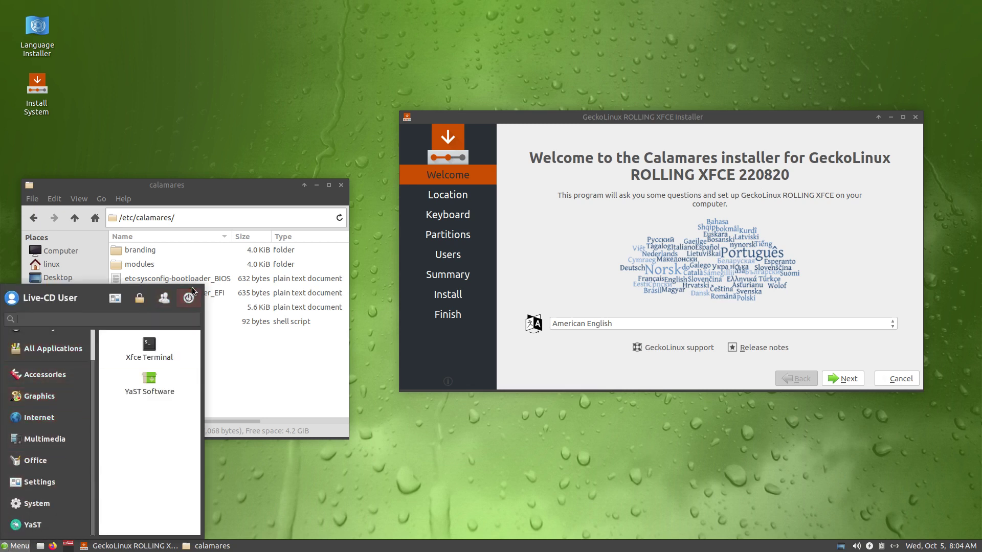
drag(202, 285, 231, 260)
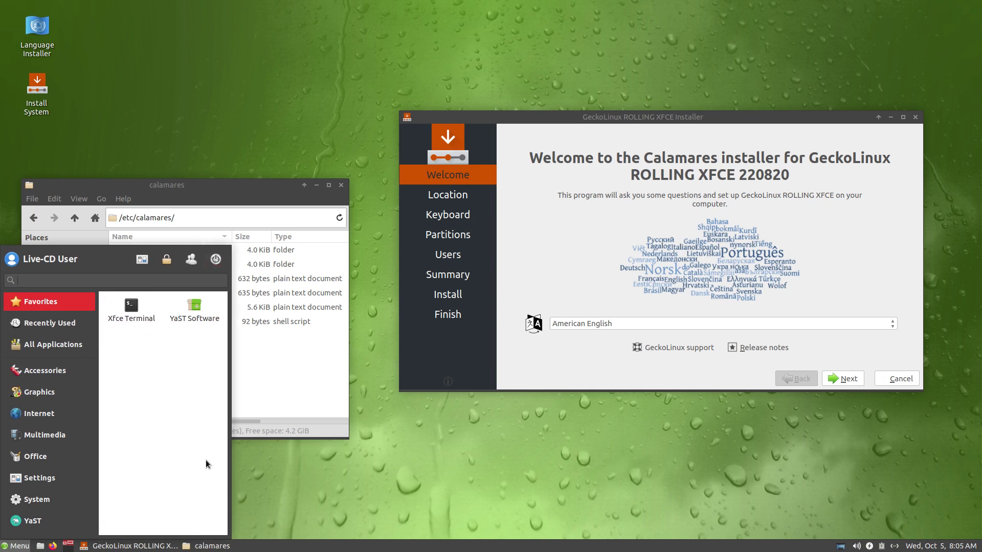
Step: Advance past the Location step and choose the Belgian keyboard layout
click(619, 373)
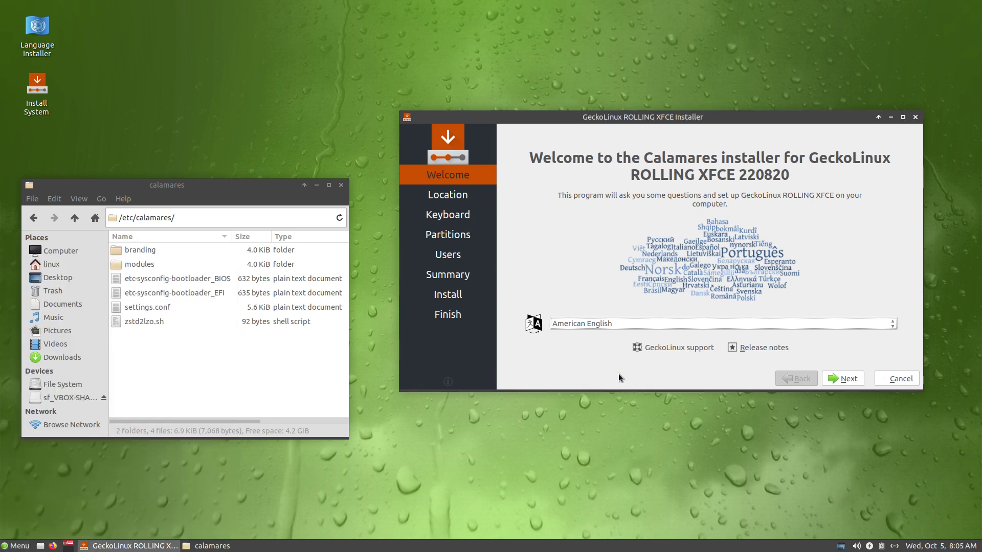
click(849, 381)
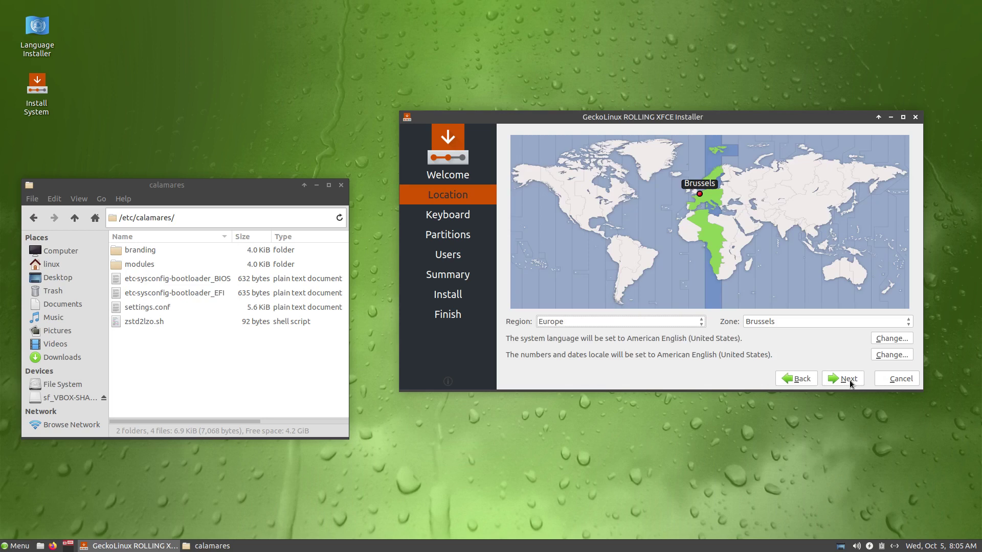
click(850, 383)
scroll(571, 310, up, 4)
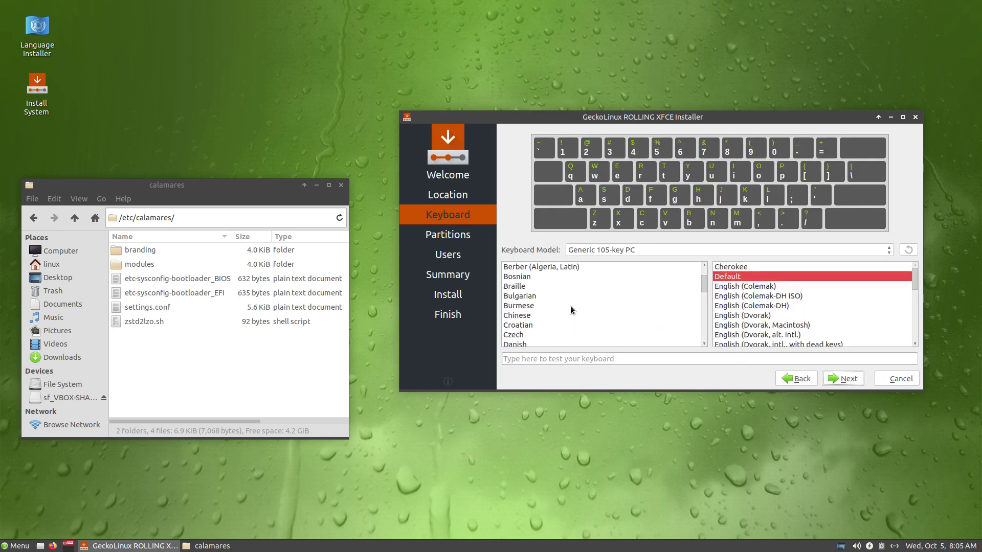
scroll(532, 291, up, 1)
click(530, 287)
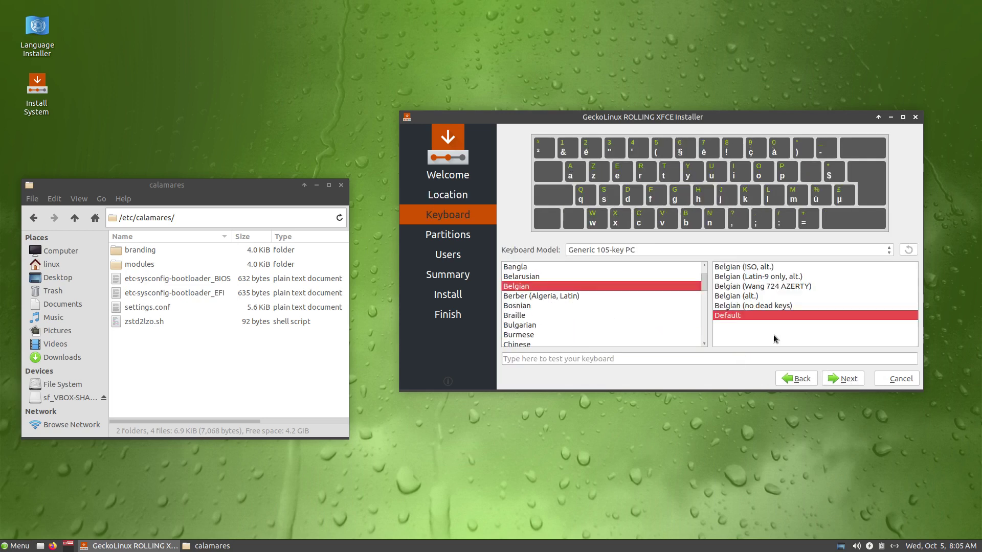
click(843, 381)
Step: Choose Erase disk with the ext4 file system and No Swap
click(557, 163)
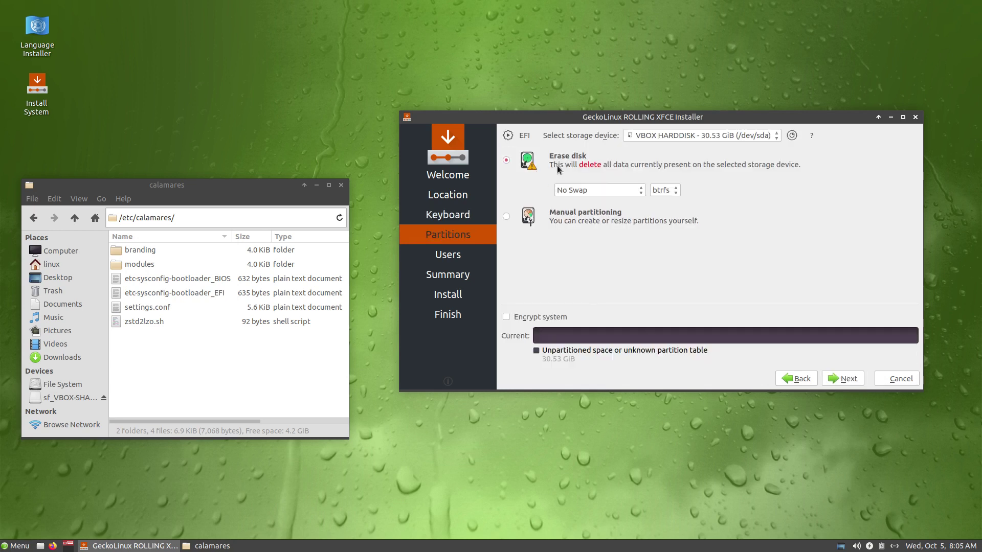
click(659, 191)
click(659, 191)
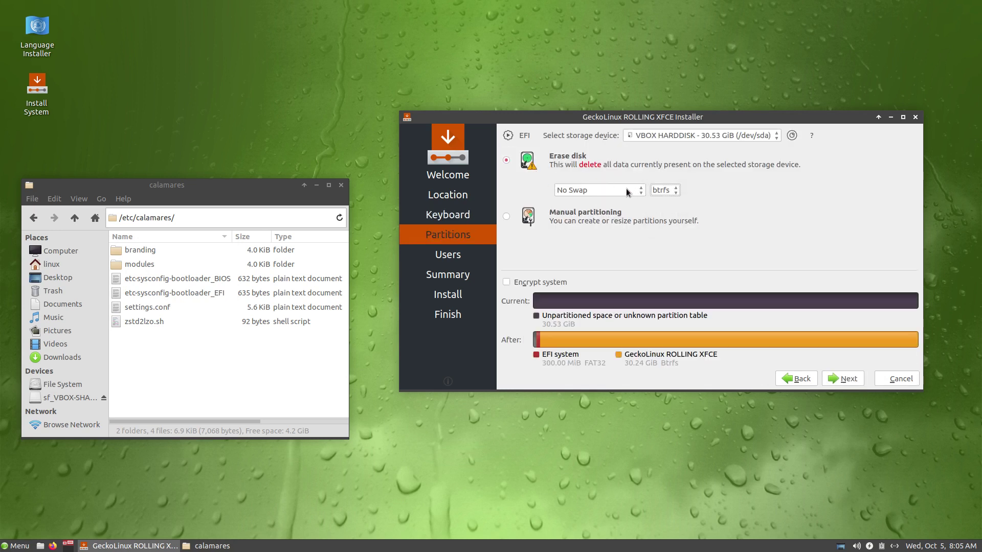
click(626, 189)
click(646, 189)
click(661, 190)
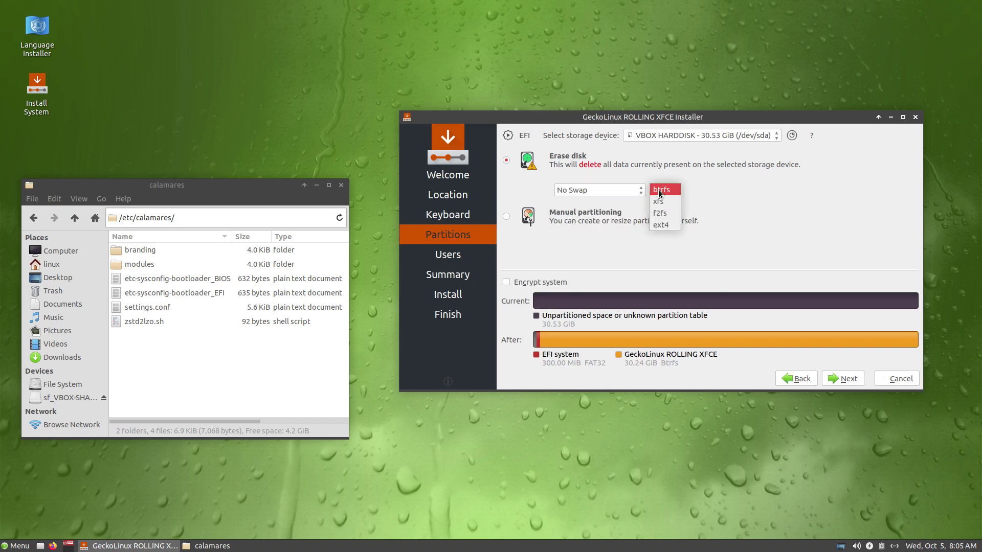
click(663, 225)
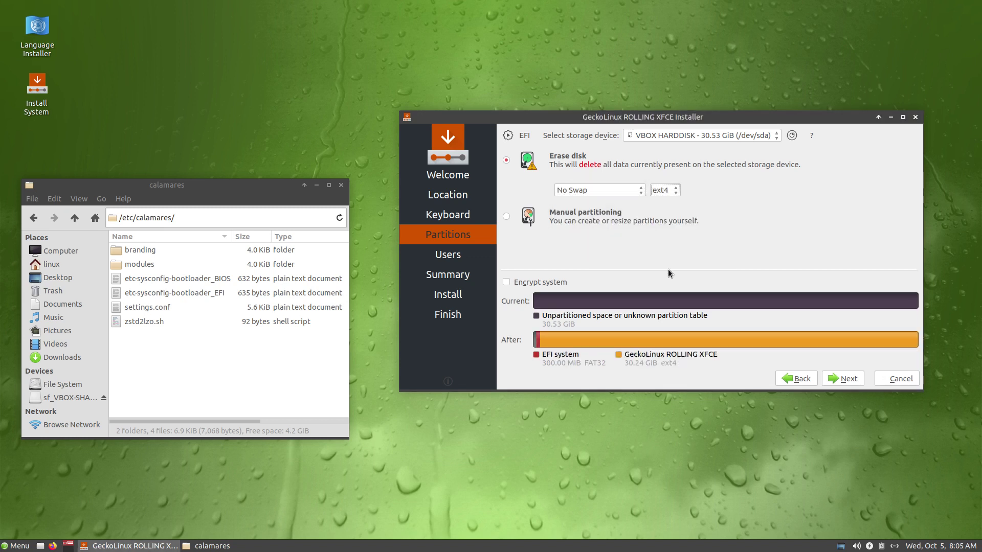
click(843, 378)
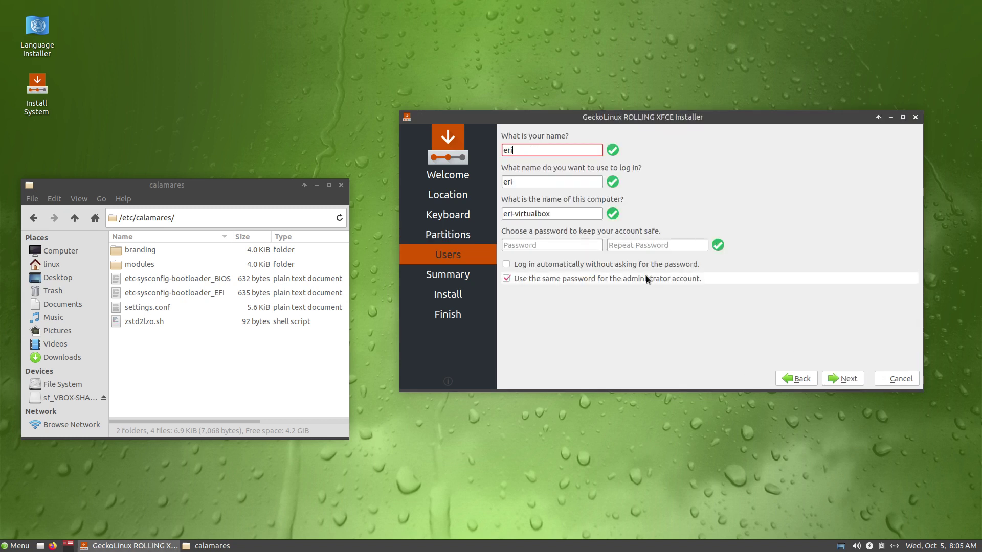
Step: Fill in the user's name, login name and password, then confirm Install now
key(Tab)
key(Tab)
key(Tab)
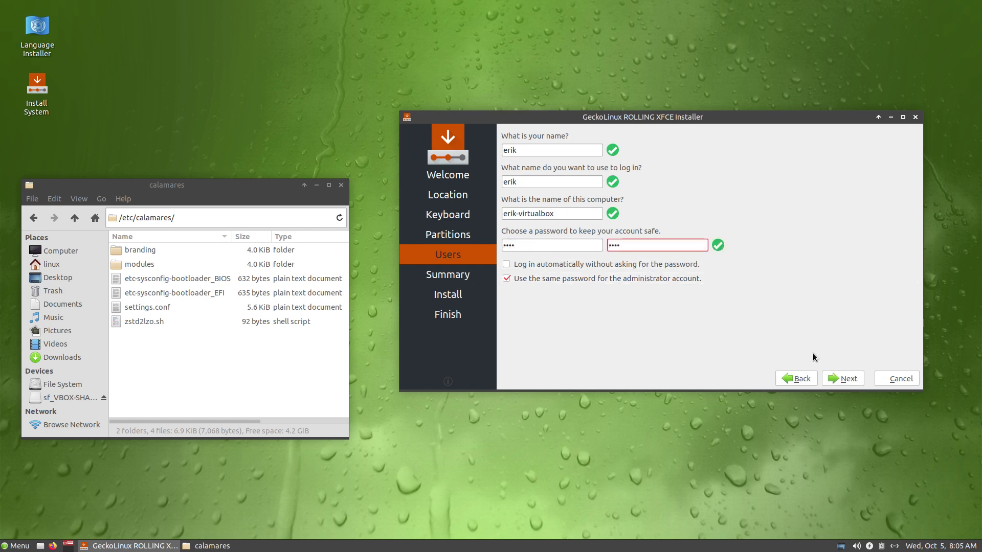
click(848, 382)
click(843, 450)
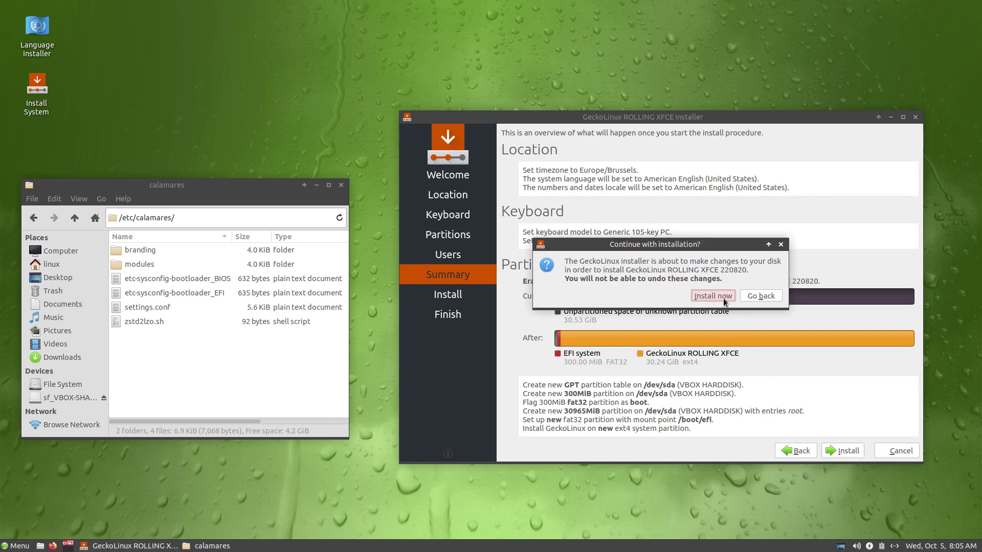
click(723, 299)
Step: Move the installer to the top right and open settings.conf from Thunar in Mousepad
drag(713, 121, 747, 29)
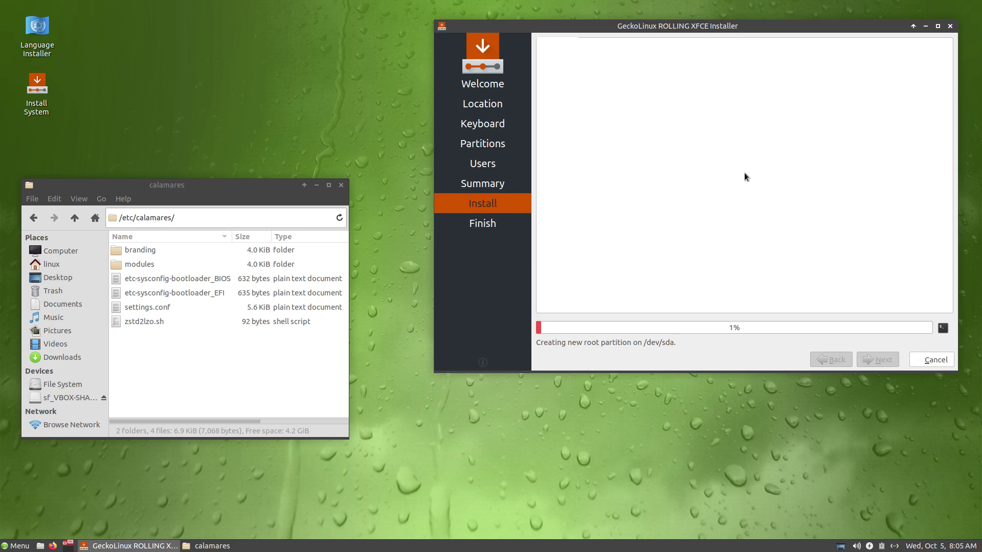
click(148, 361)
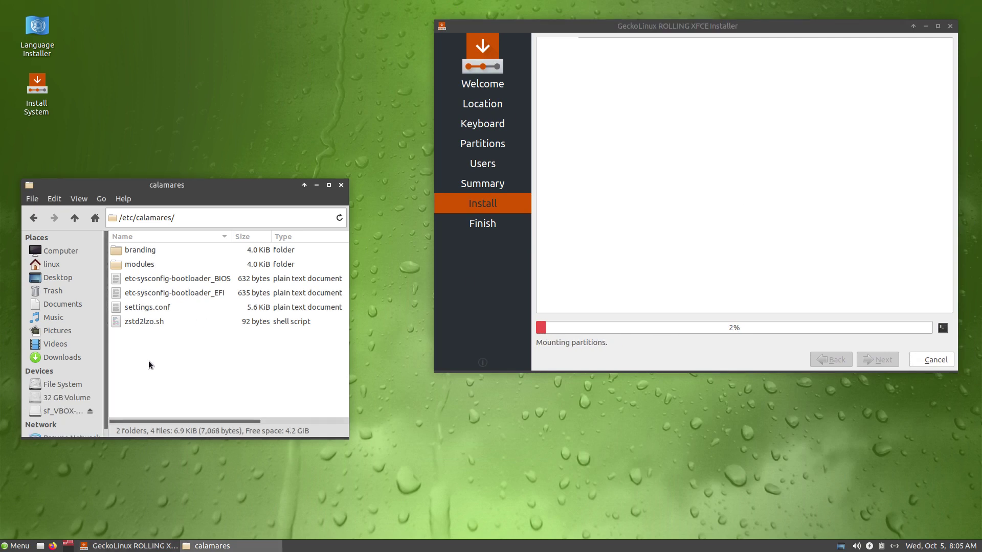
click(153, 322)
double_click(158, 307)
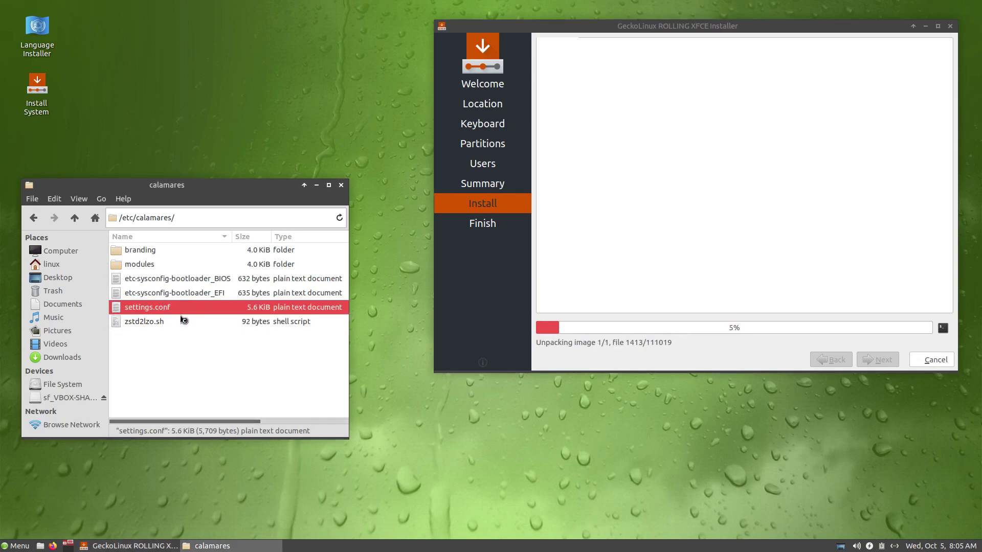
Step: Maximize settings.conf and highlight the show-phase module list through summary
click(634, 146)
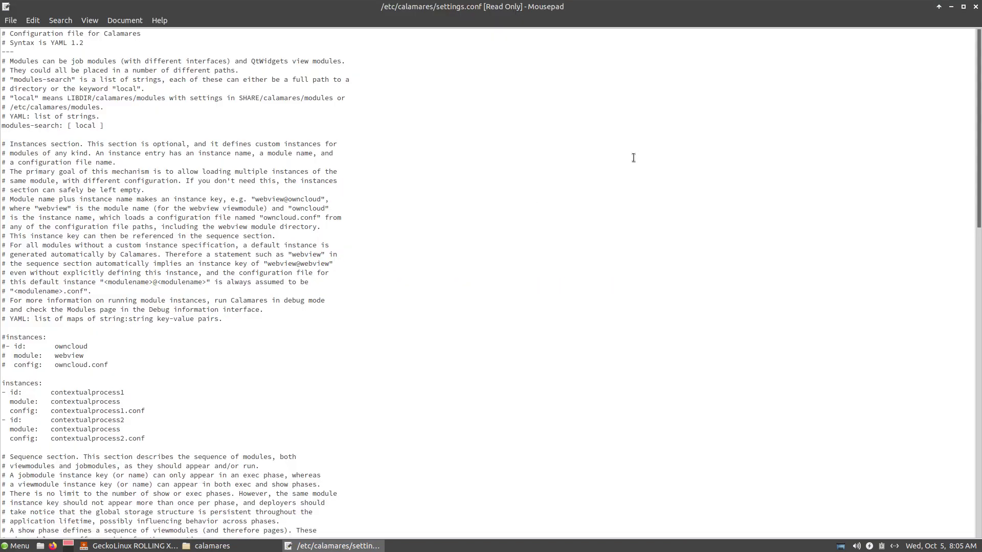
scroll(429, 336, down, 10)
scroll(429, 336, down, 9)
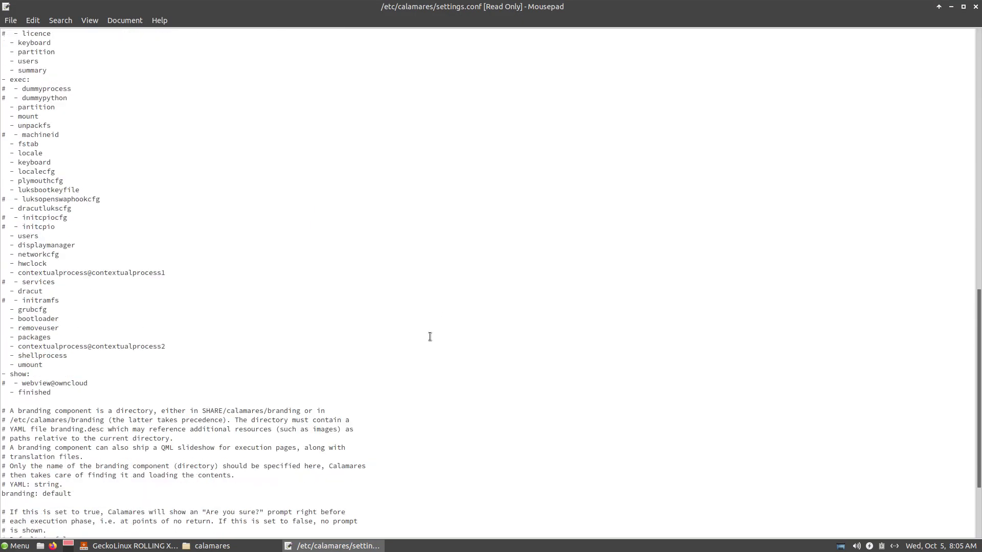
scroll(430, 336, up, 6)
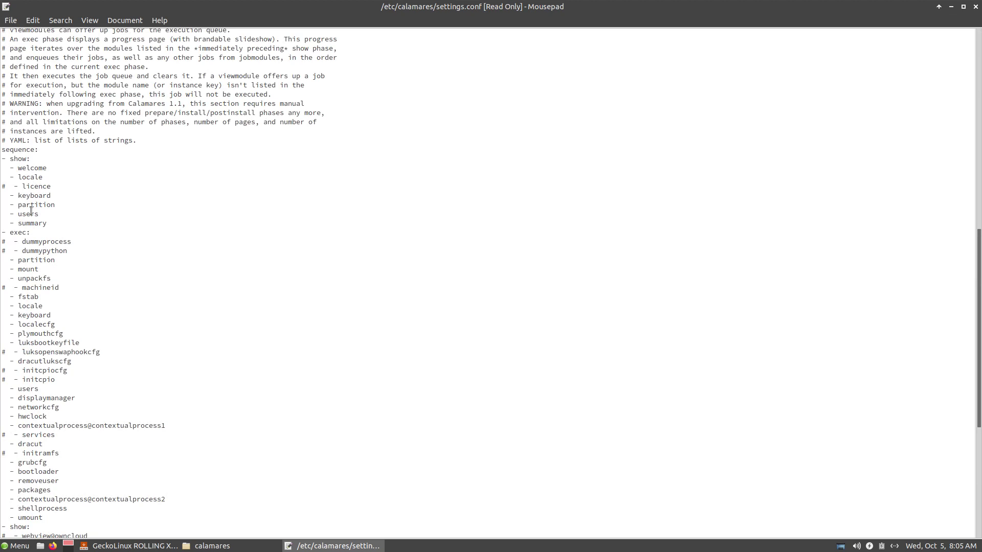
drag(47, 223, 1, 158)
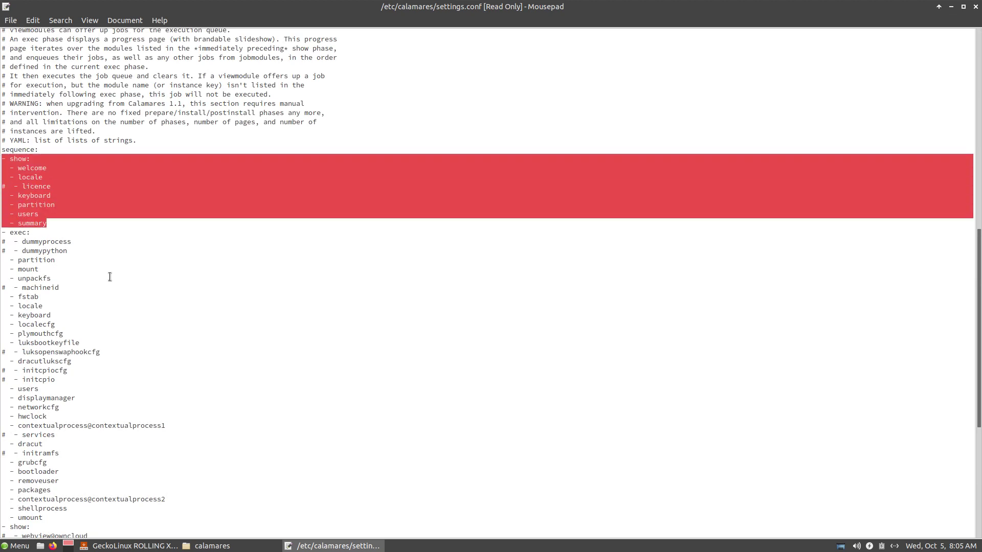
click(78, 252)
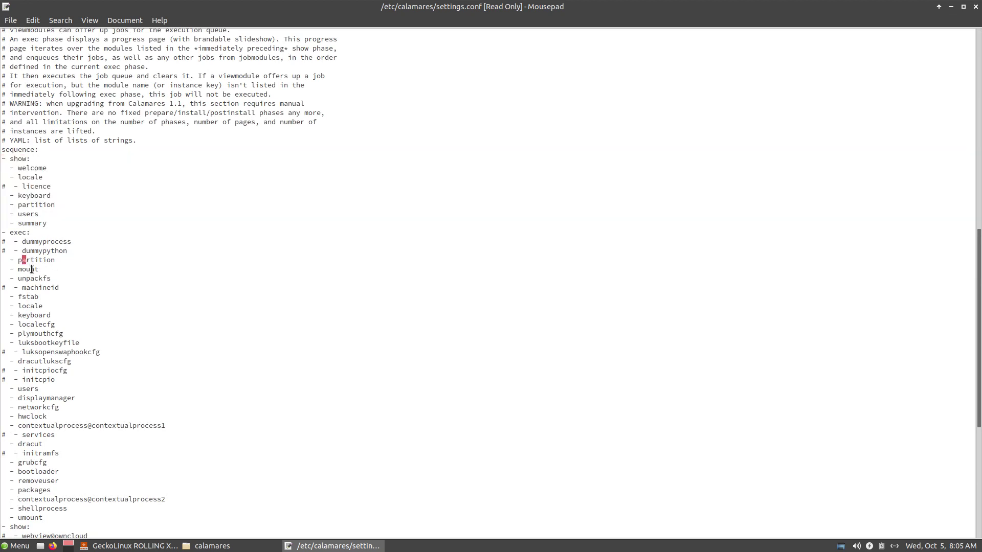
drag(33, 278, 38, 279)
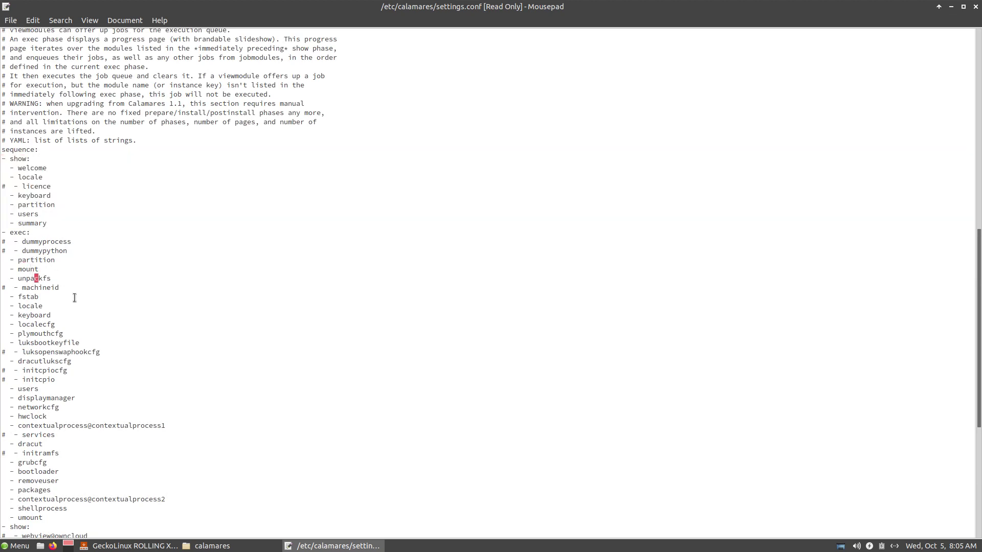
click(29, 298)
Step: Highlight the plymouthcfg, luksbootkeyfile, dracutlukscfg and displaymanager module entries
double_click(42, 334)
click(43, 346)
double_click(43, 345)
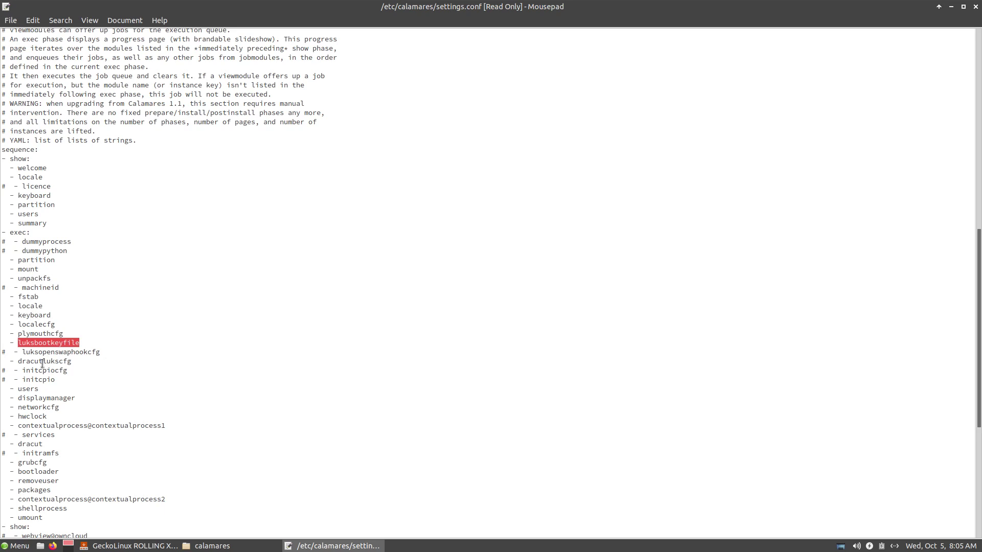
double_click(43, 363)
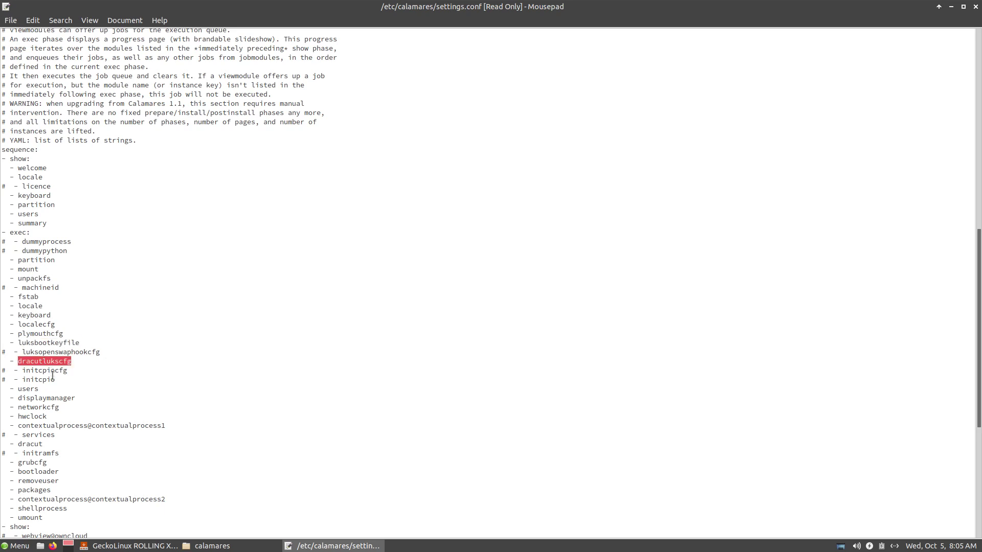
double_click(32, 390)
double_click(53, 398)
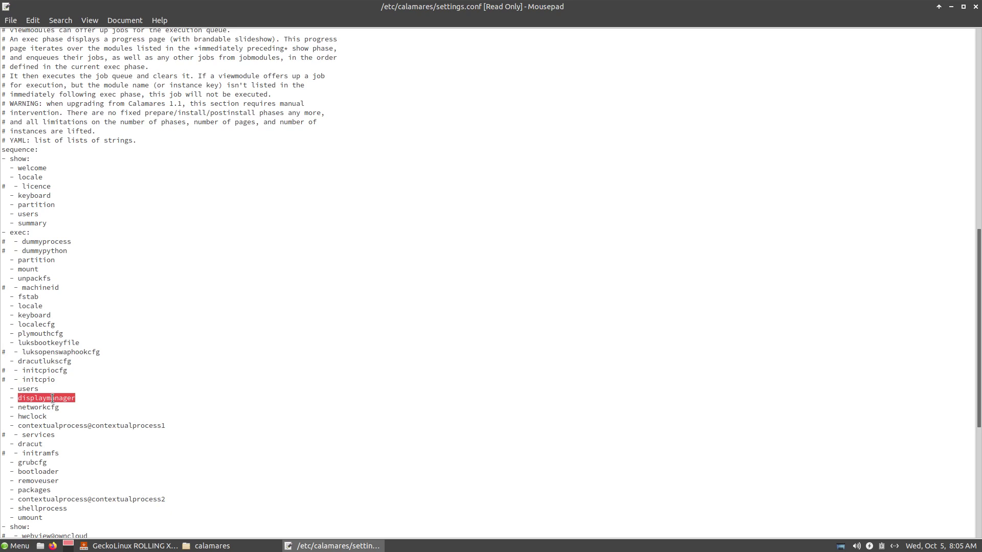
click(49, 402)
click(42, 425)
Step: Highlight the contextualprocess1, dracut, grubcfg, contextualprocess and shellprocess module entries
triple_click(25, 427)
click(107, 446)
double_click(30, 444)
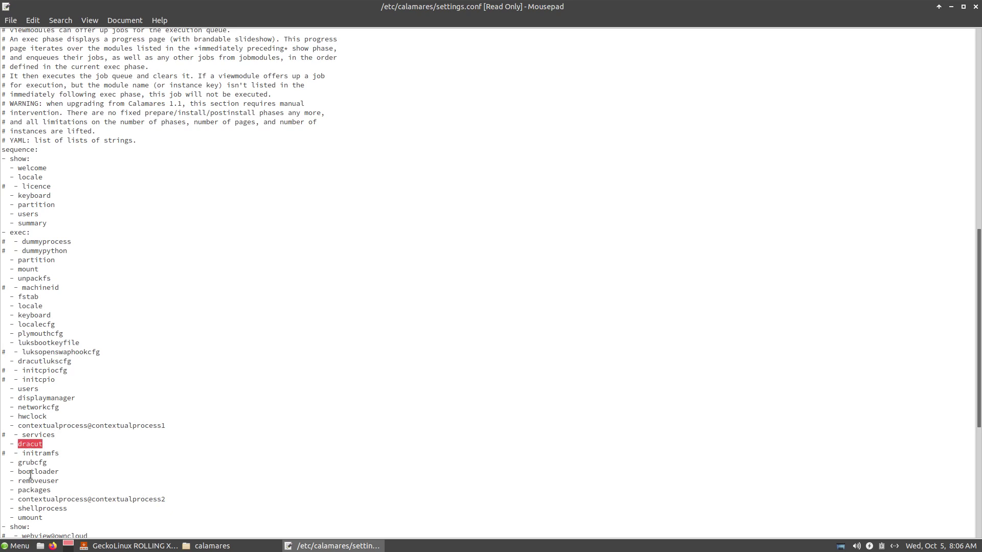
double_click(36, 463)
double_click(40, 500)
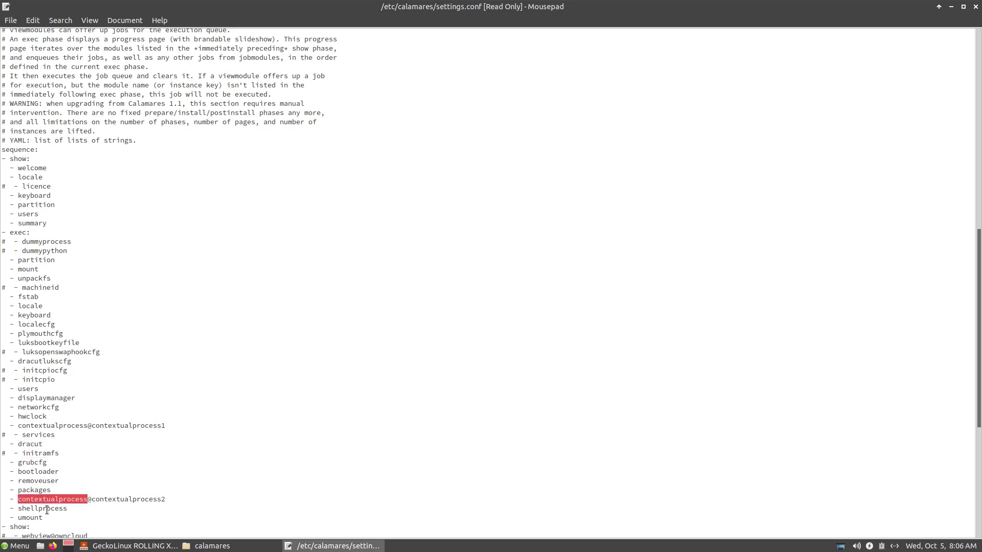
double_click(47, 508)
click(30, 517)
Step: Scroll to the end of the file and snap Mousepad to the right half
scroll(302, 464, down, 7)
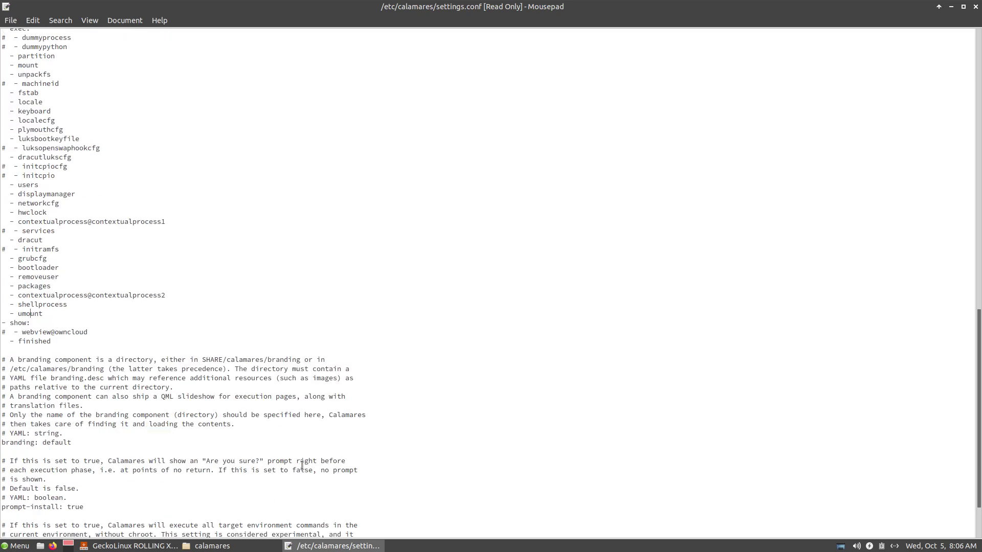
scroll(302, 465, down, 2)
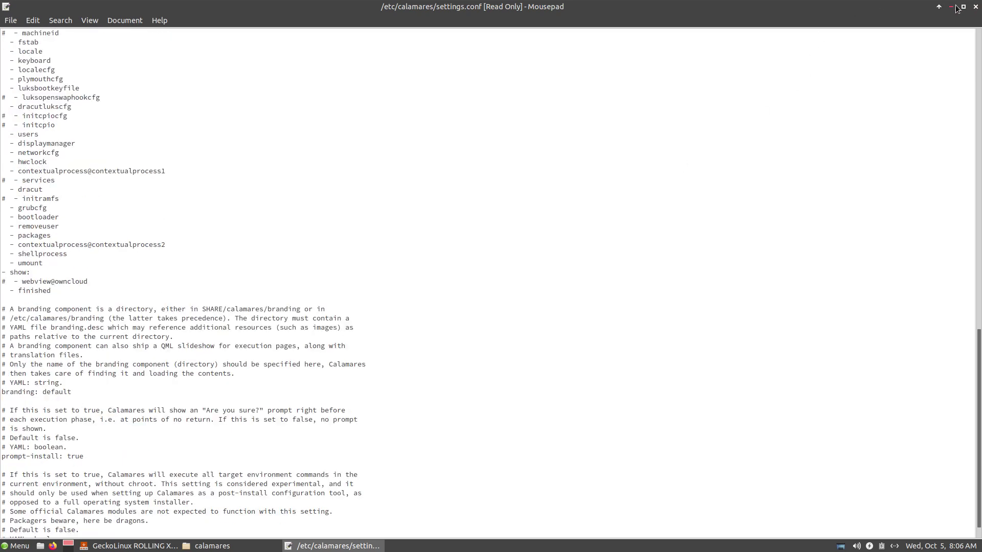
drag(563, 15, 979, 250)
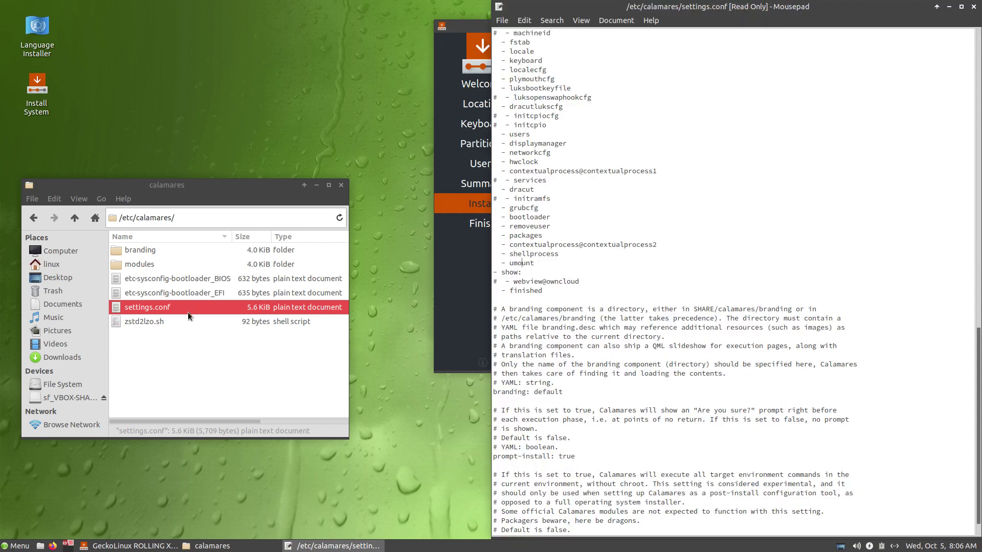
Step: Open zstd2lzo.sh and bootloader_EFI tabs, highlighting 1compress=, nomodeset 3 and grub2-efi
double_click(163, 325)
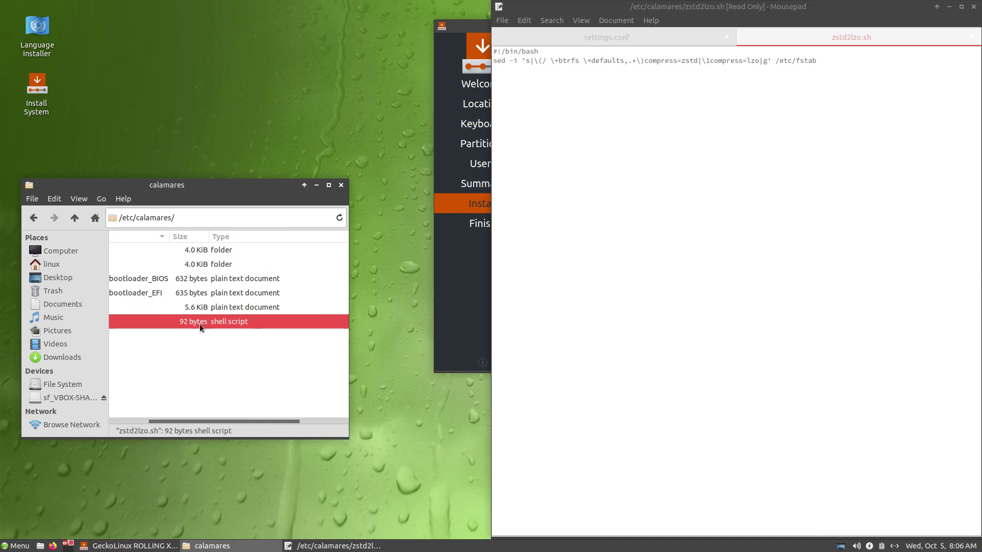
drag(706, 62, 747, 62)
click(164, 419)
drag(152, 424, 112, 421)
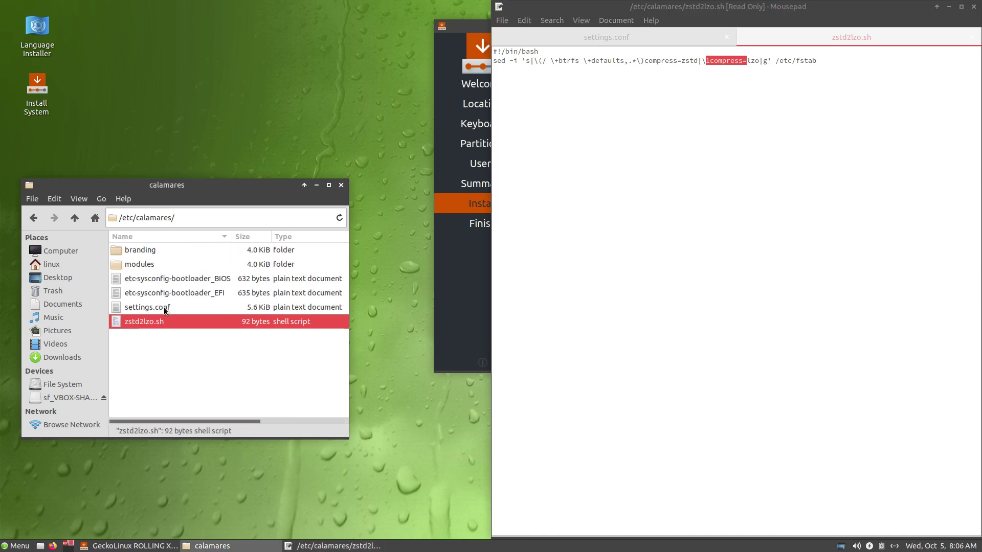
double_click(173, 293)
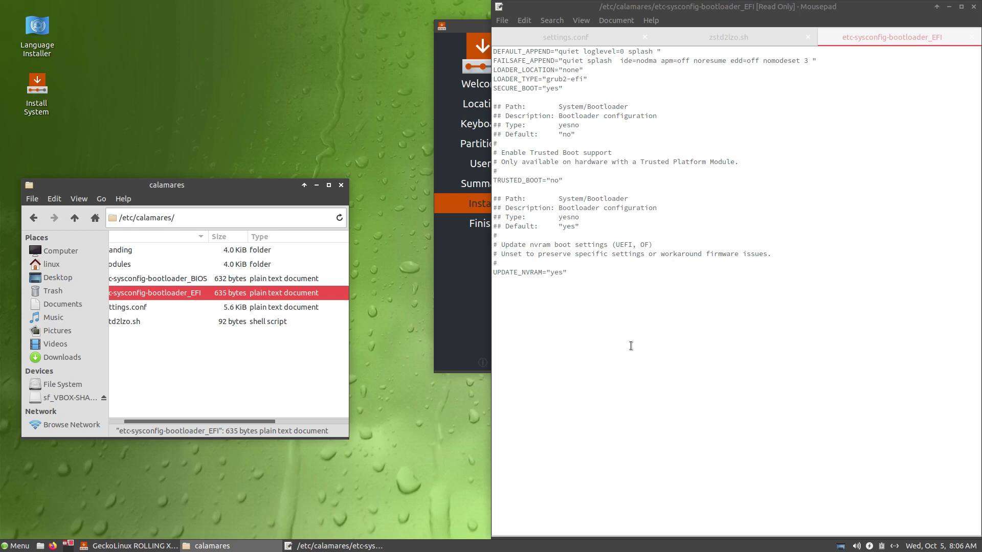
drag(171, 421, 122, 420)
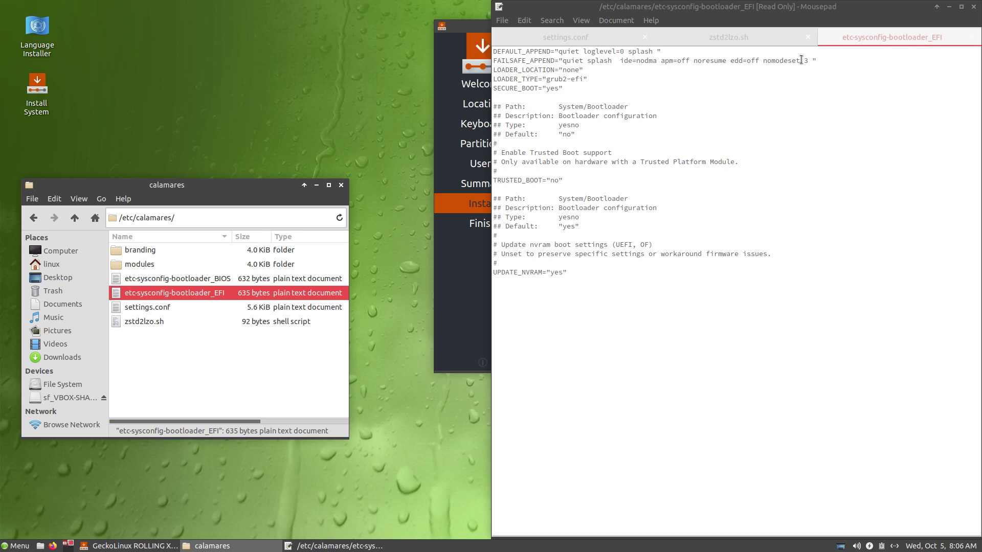
drag(759, 60, 805, 68)
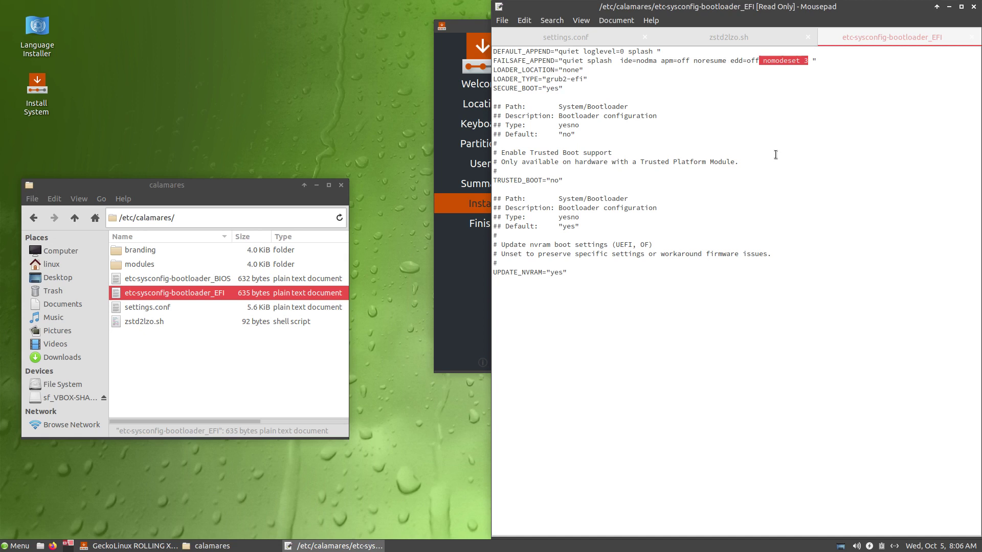
drag(547, 80, 590, 79)
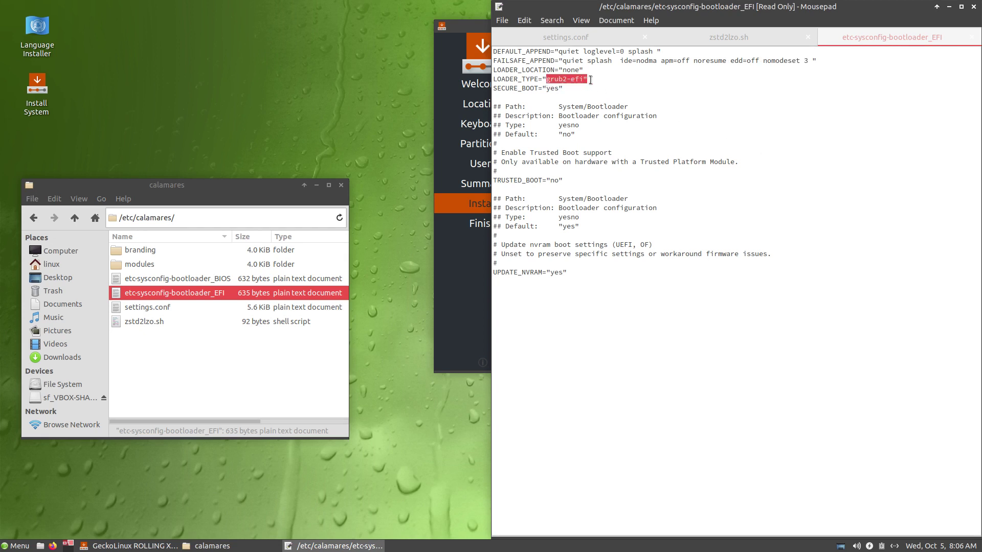
Step: Open etc-sysconfig-bootloader_BIOS and contextualprocess1.conf, highlighting the /etc/sysconfig/bootloader path
double_click(221, 276)
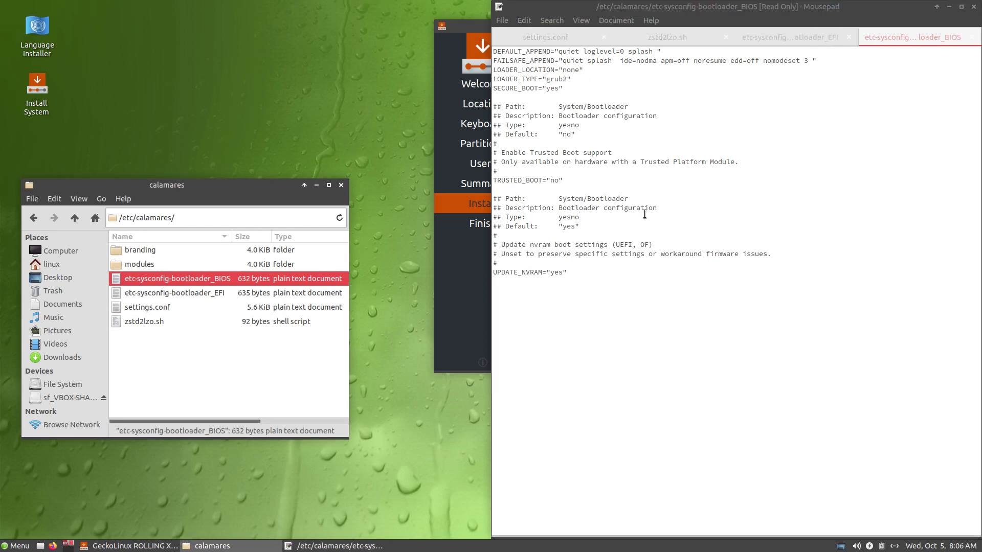
double_click(182, 264)
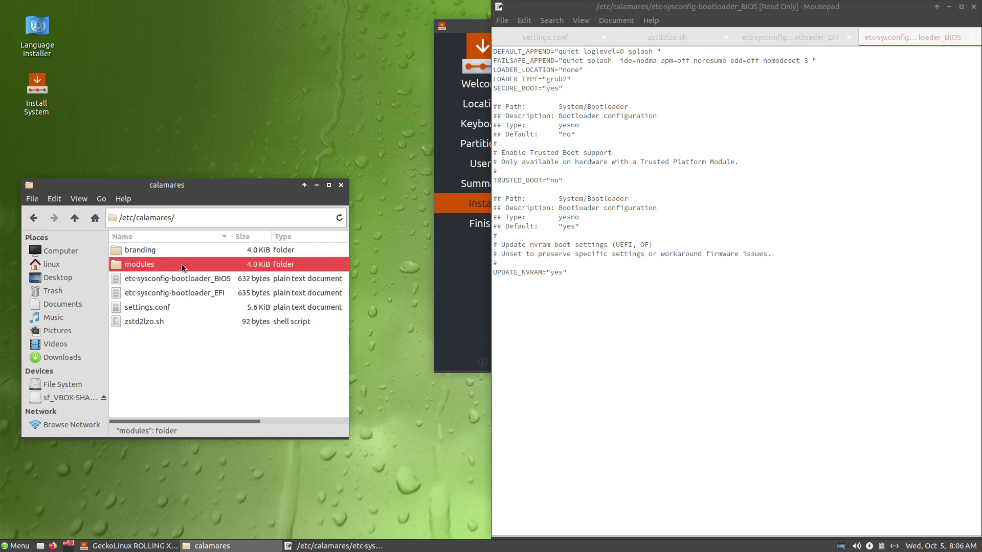
double_click(183, 264)
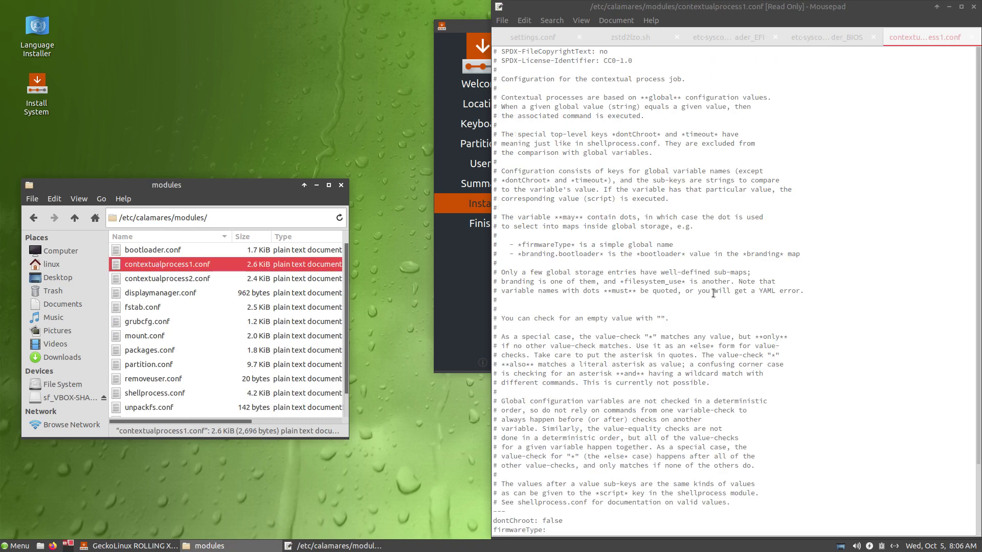
scroll(718, 315, down, 3)
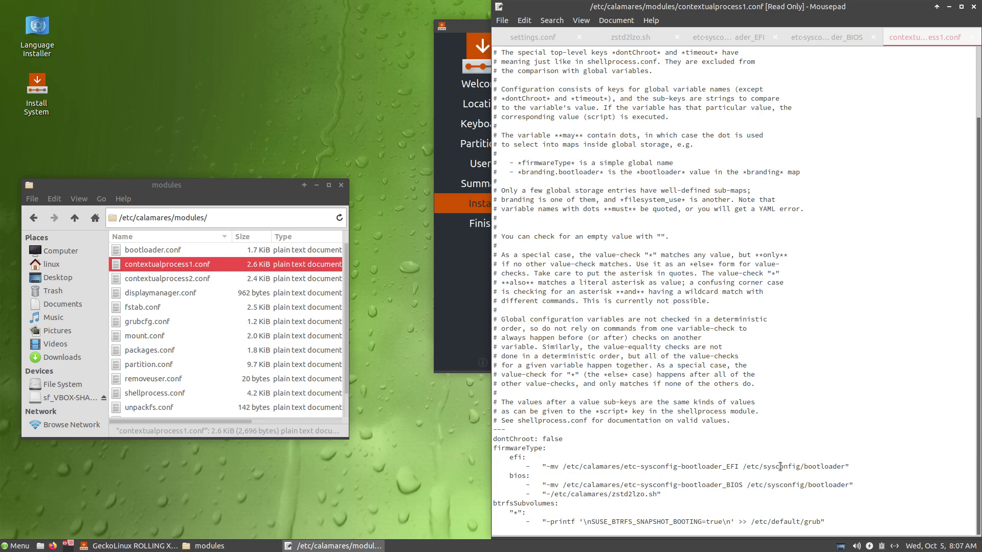
drag(742, 466, 844, 466)
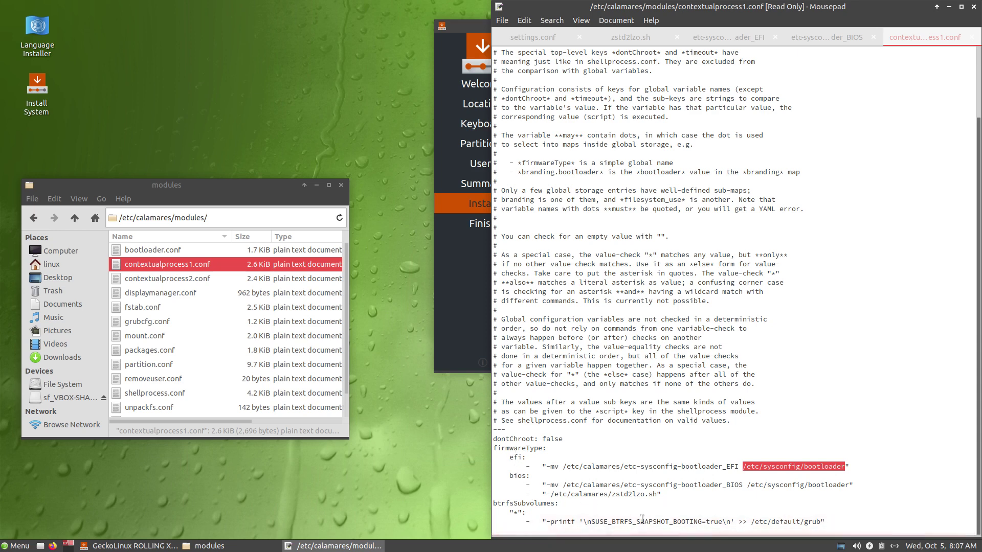
Step: Open contextualprocess2.conf and highlight its efi command, bios key and zypper command
double_click(202, 275)
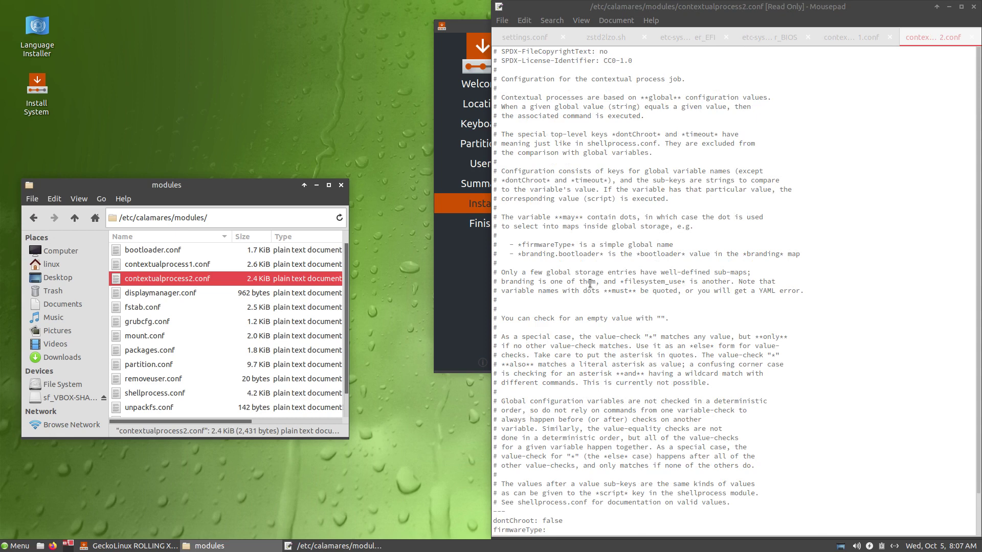
scroll(617, 283, down, 2)
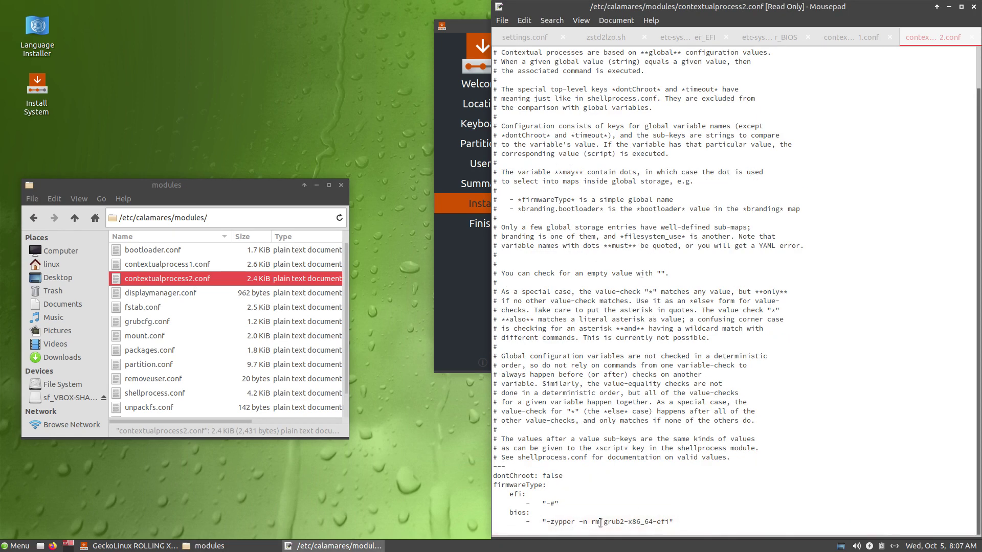
drag(546, 504, 601, 532)
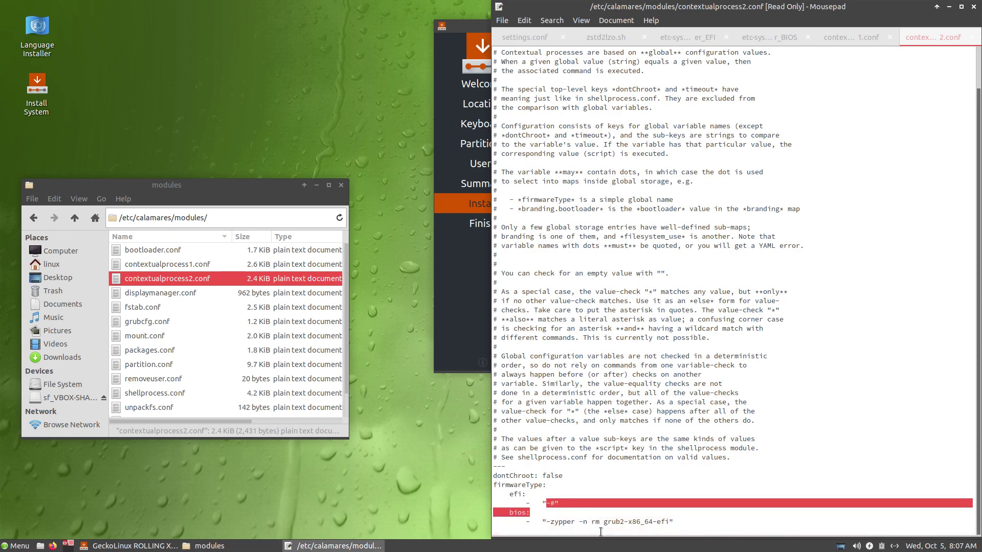
click(617, 524)
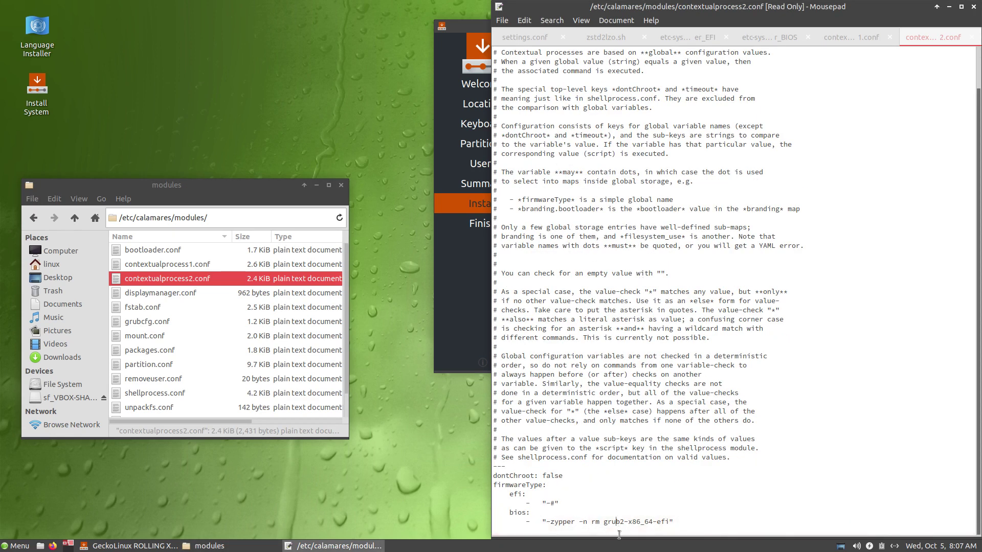
drag(553, 524, 578, 524)
click(564, 524)
click(172, 250)
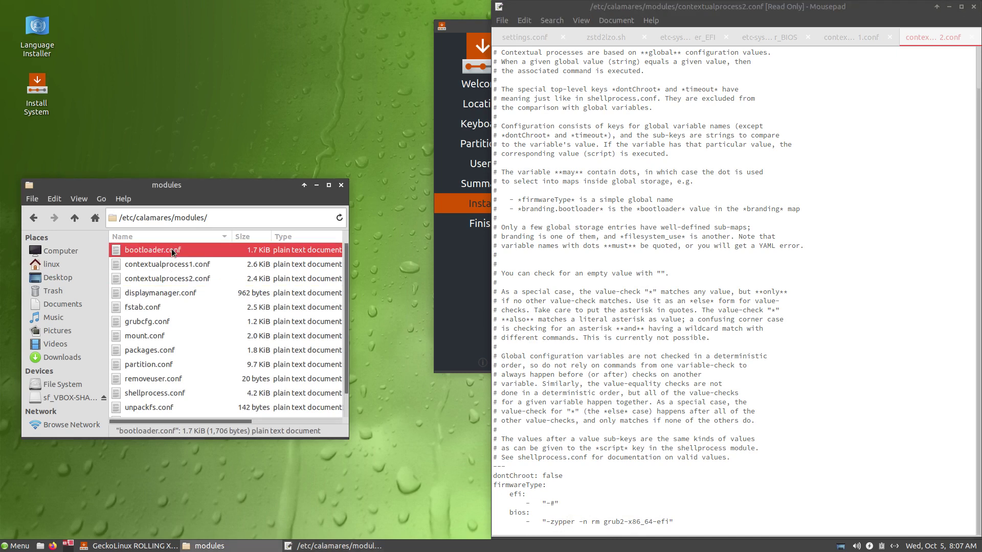
Step: Open bootloader.conf, displaymanager.conf, fstab.conf, grubcfg.conf and mount.conf, highlighting the openSUSE GRUB theme path
double_click(172, 251)
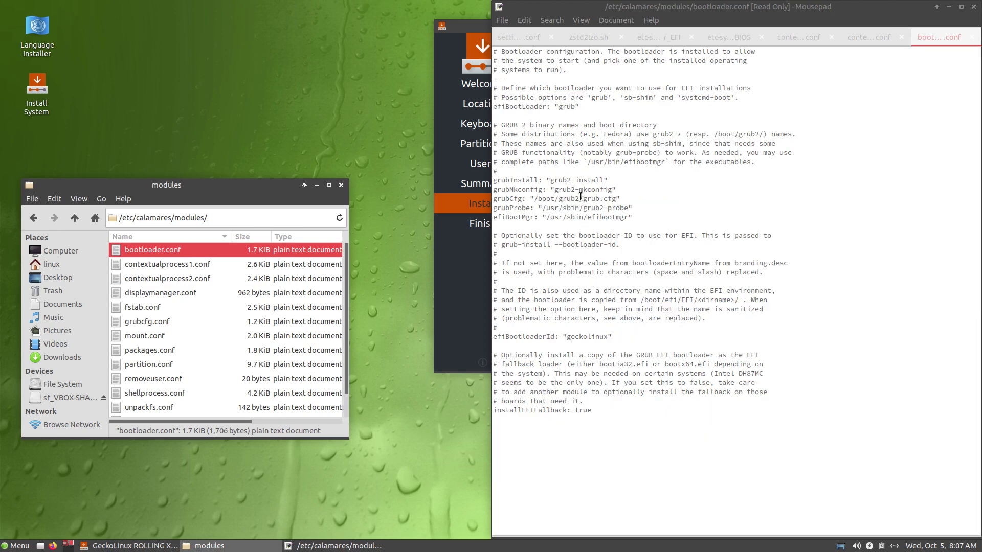
double_click(167, 294)
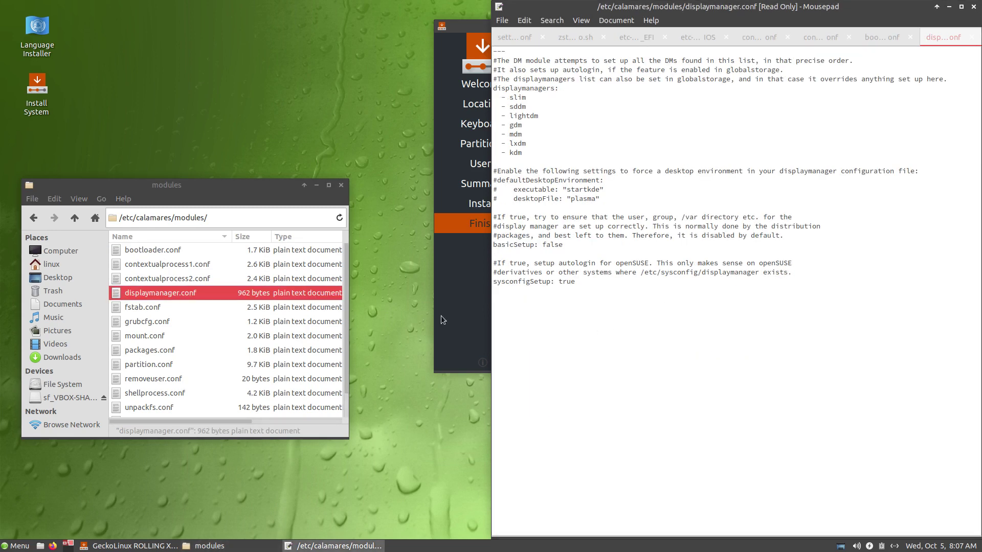
double_click(156, 308)
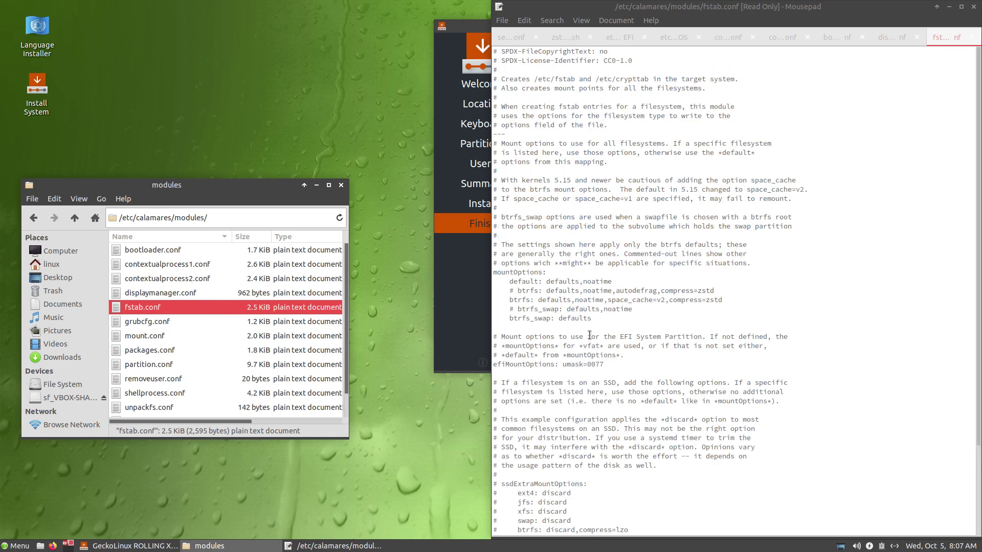
scroll(589, 330, down, 3)
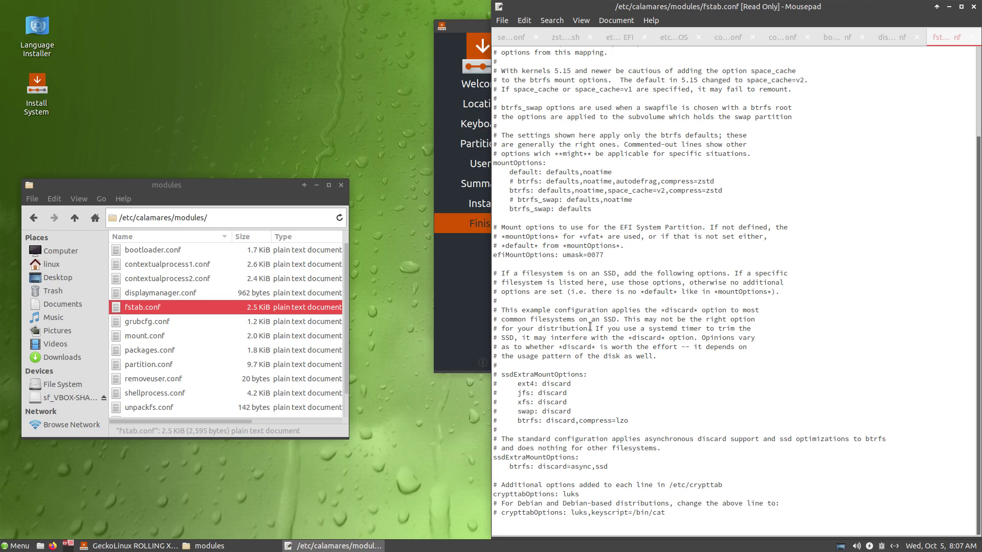
double_click(165, 326)
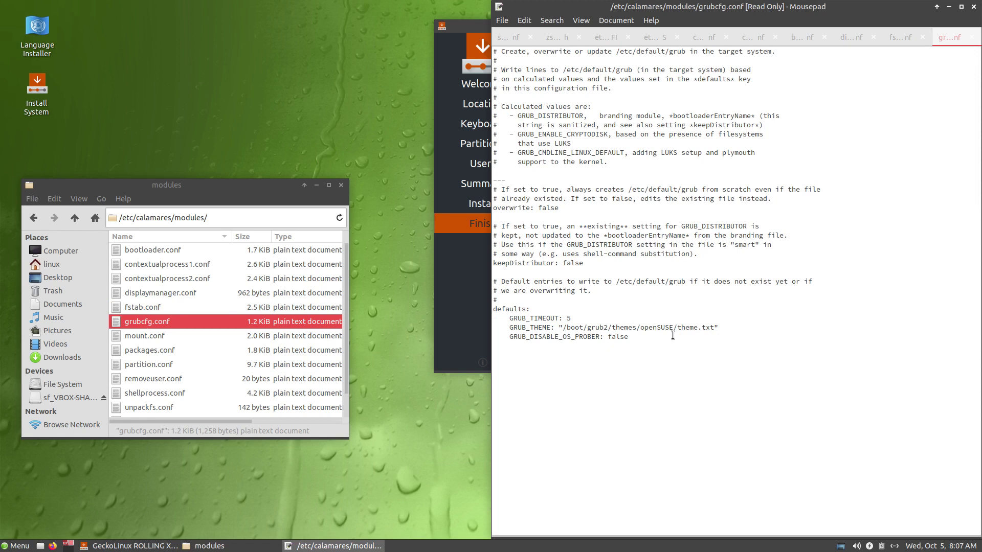
drag(616, 328, 738, 329)
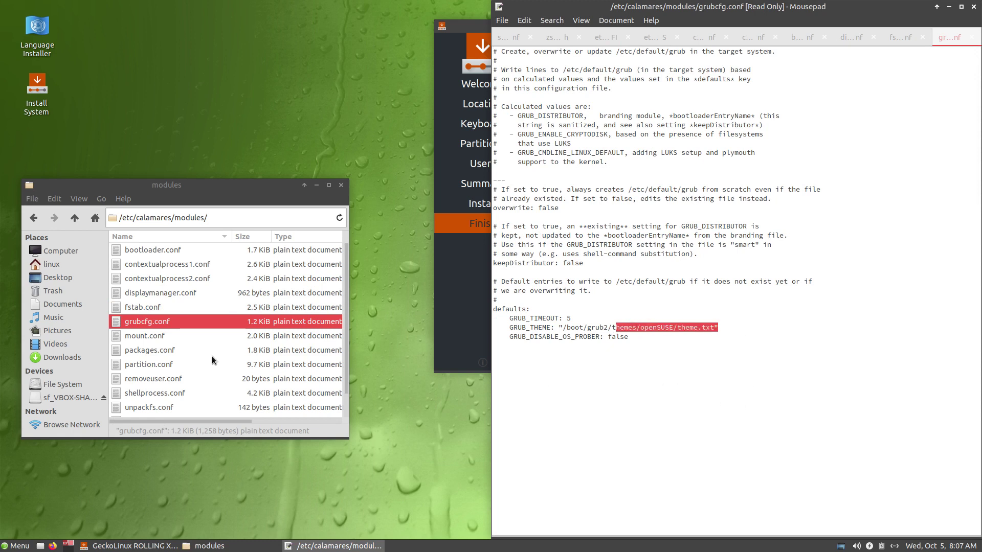
double_click(156, 339)
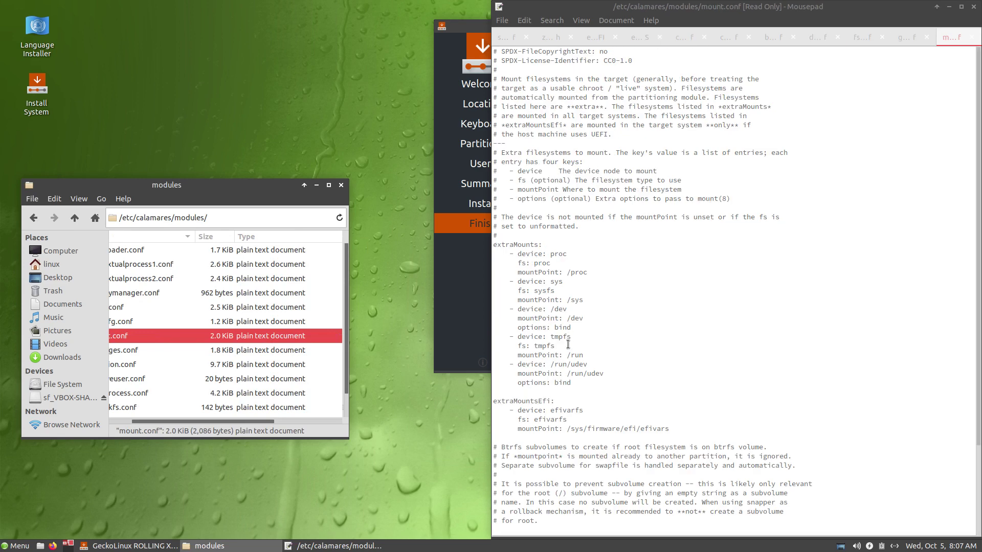
scroll(568, 345, down, 3)
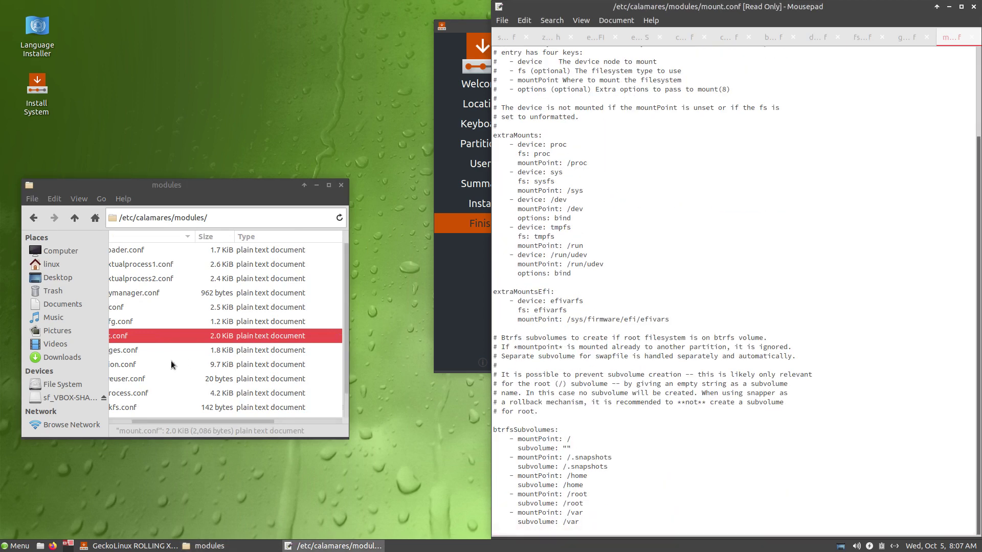
click(126, 351)
scroll(148, 418, left, 2)
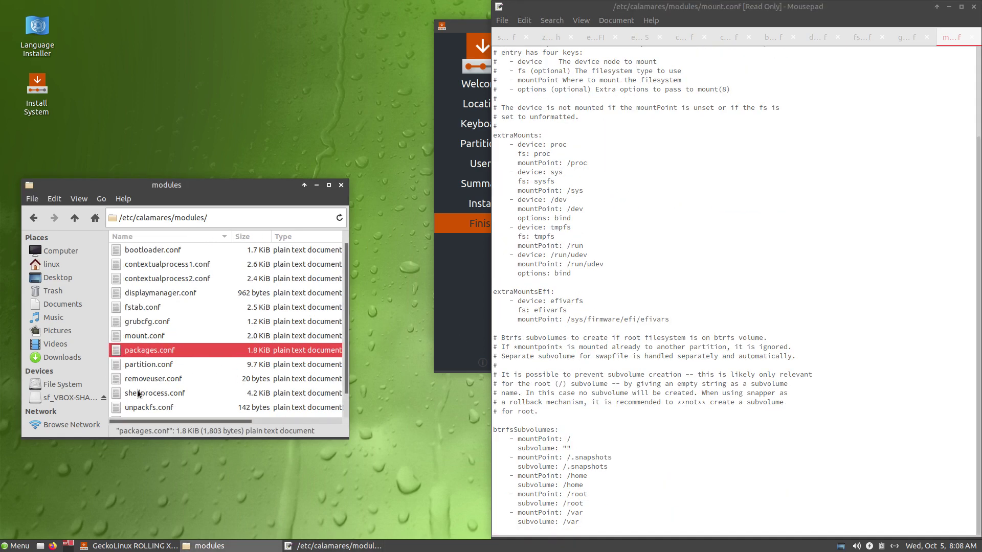
Step: Open packages.conf and mark the calamares-branding-upstream, libKF5Parts5 and libkpmcore4 package names
double_click(152, 355)
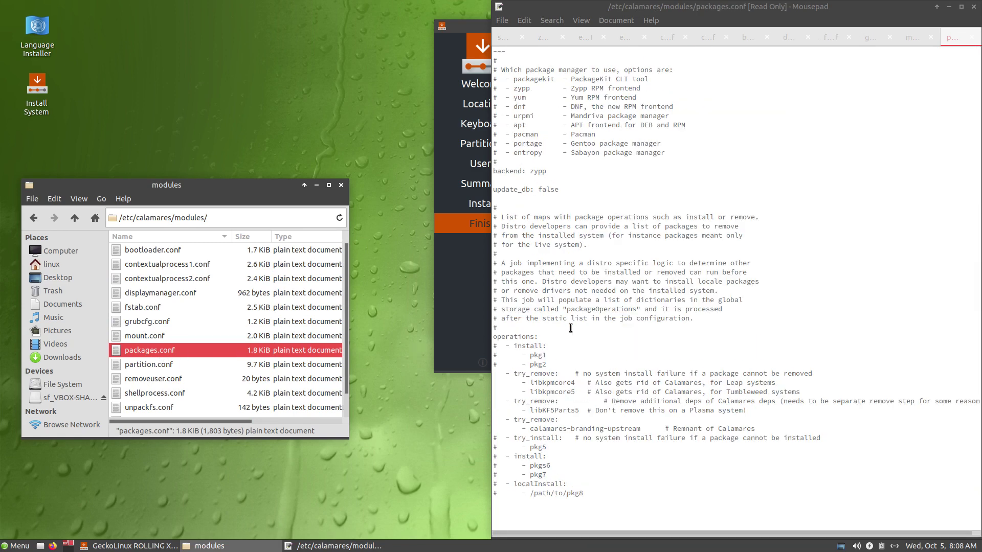
drag(606, 491, 500, 373)
click(596, 410)
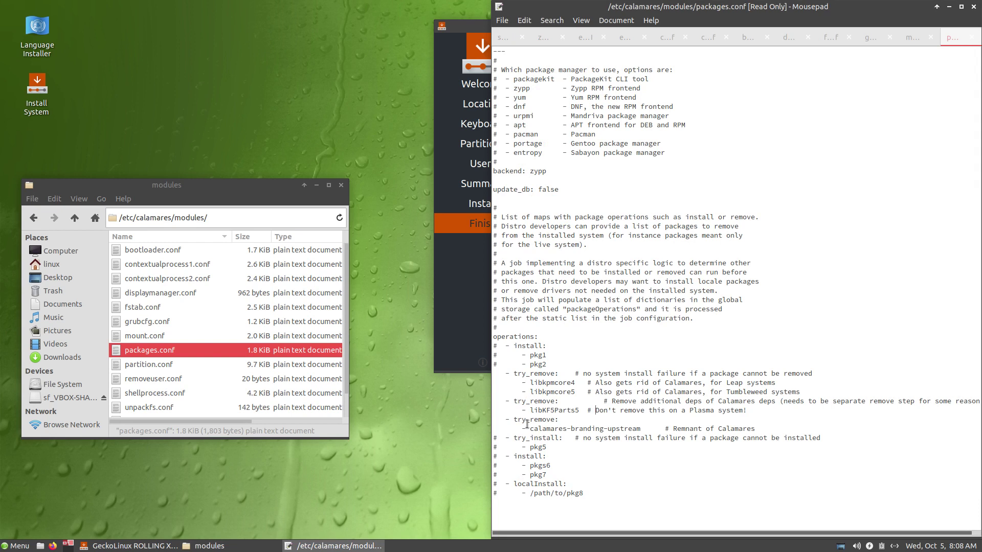
drag(526, 429, 637, 431)
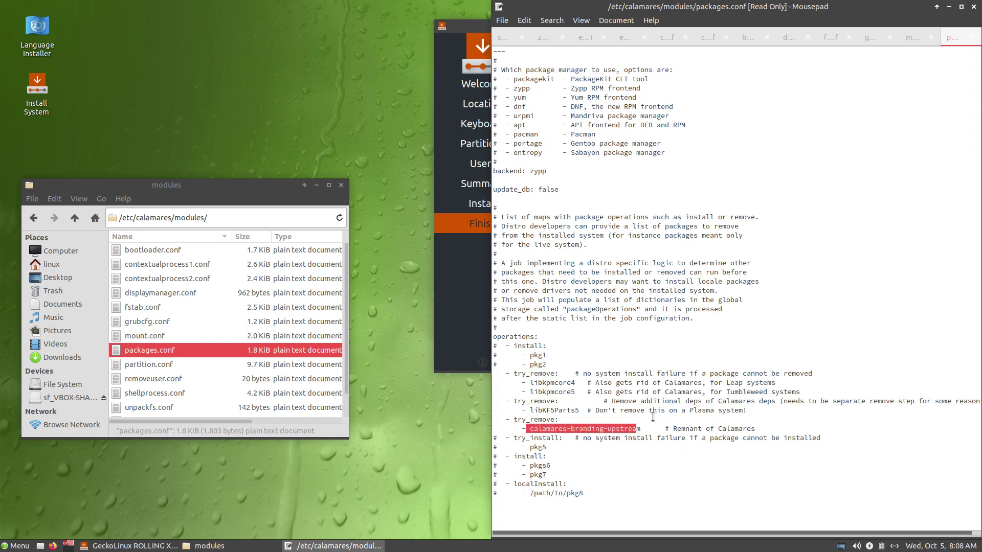
drag(527, 412, 589, 413)
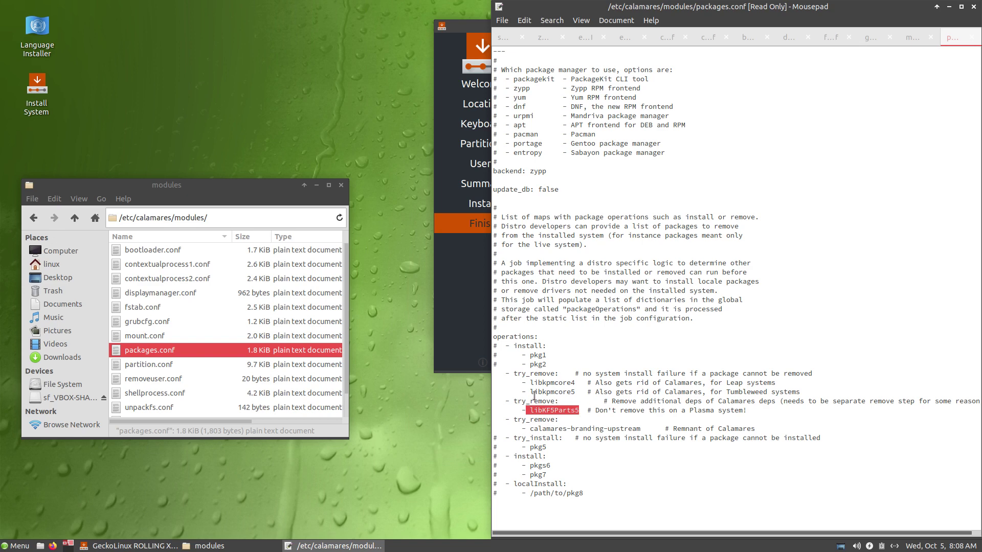
click(534, 397)
drag(551, 383, 578, 384)
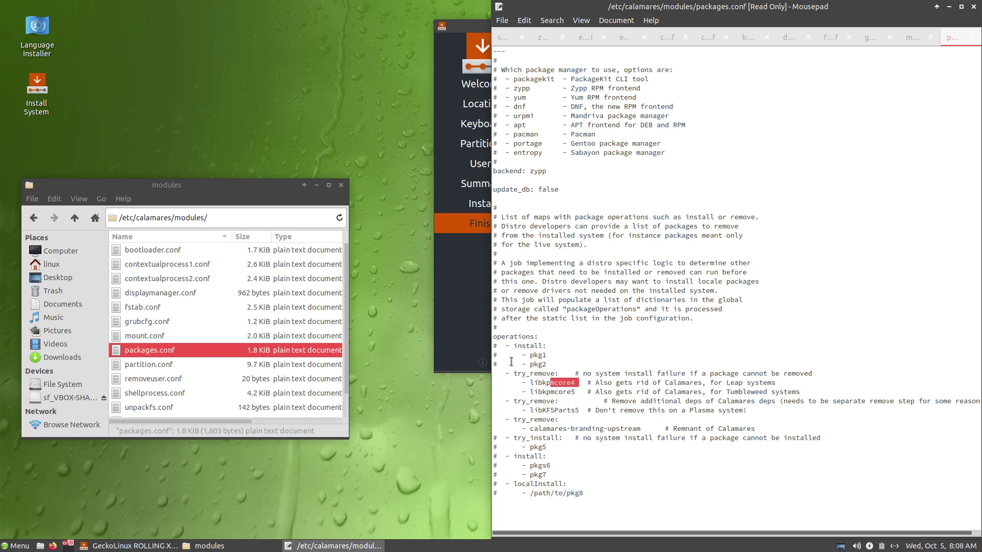
Step: Open partition.conf, scroll through it and select removeuser.conf
double_click(145, 365)
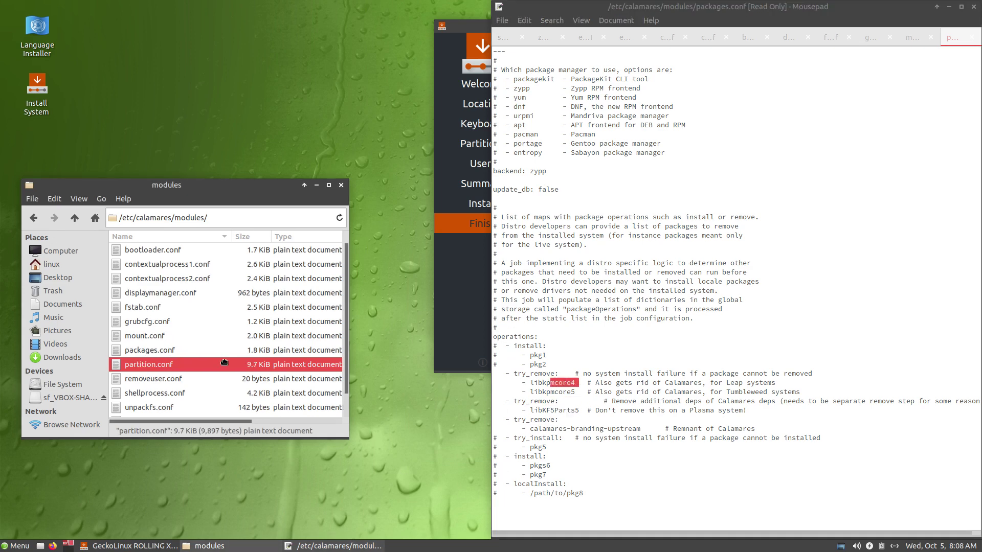
scroll(603, 313, down, 15)
scroll(603, 313, down, 20)
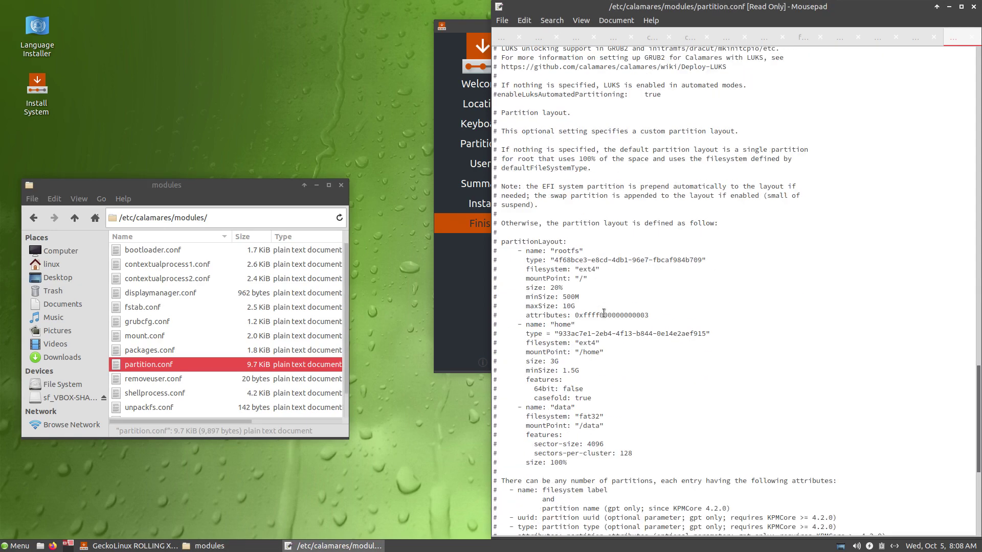
click(176, 379)
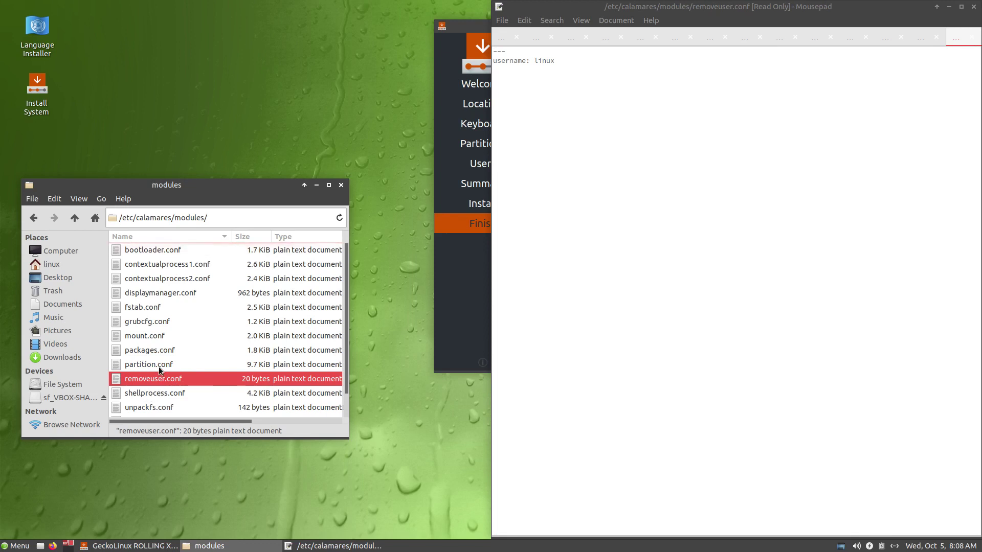
Step: Go to the branding/default folder and open geckolinux.qml in Mousepad
click(74, 218)
double_click(160, 249)
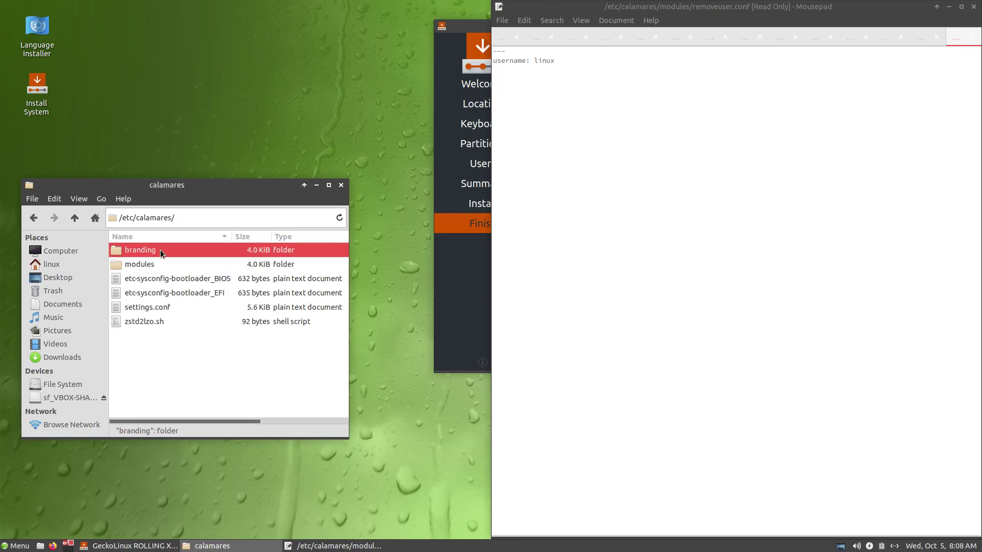
double_click(162, 254)
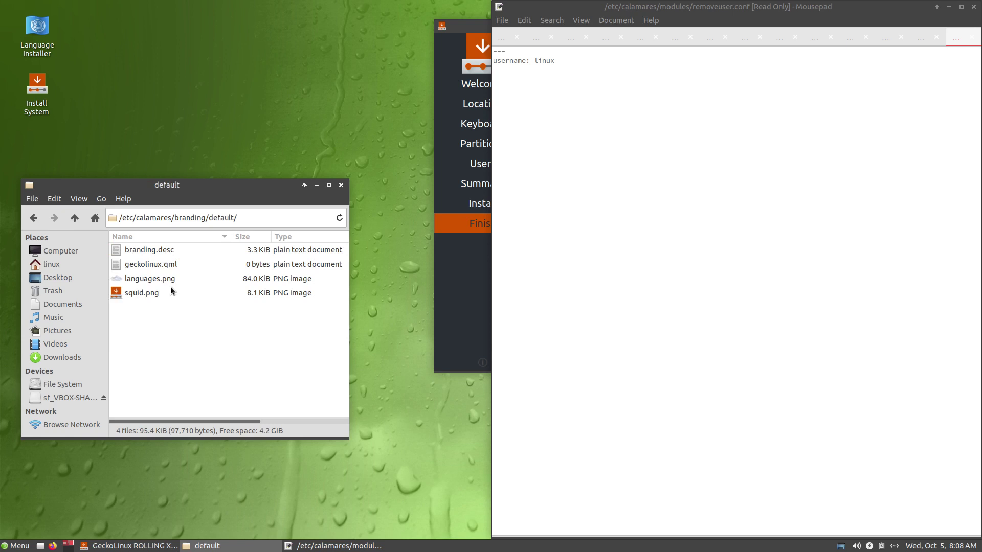
click(167, 264)
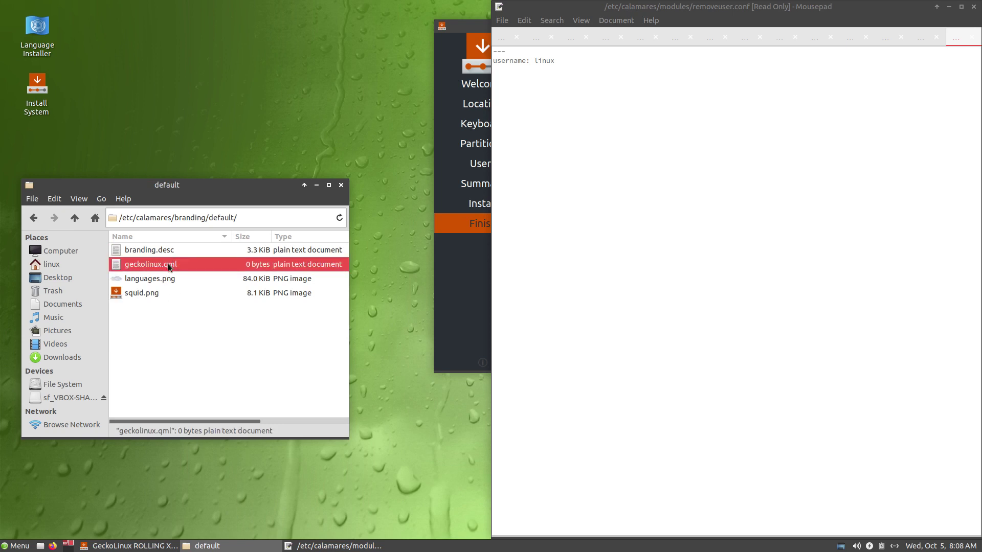
double_click(233, 269)
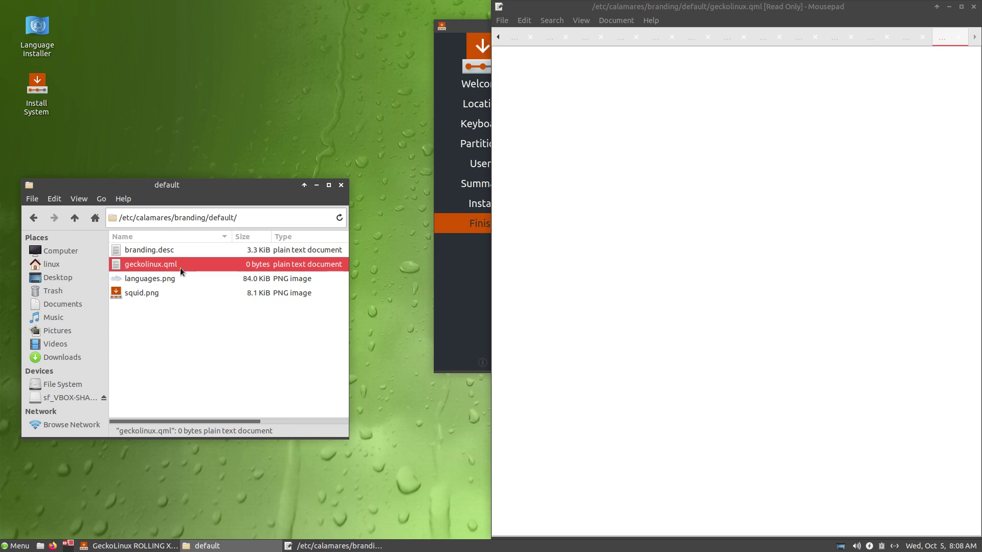
Step: Open branding.desc, mark welcomeExpandingLogo and the style colours, then shrink the editor downward
double_click(167, 252)
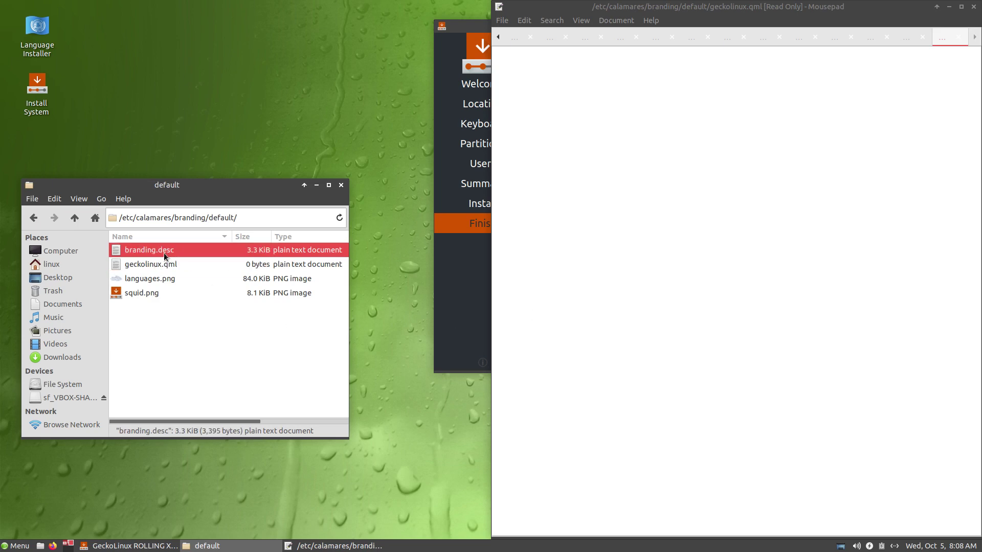
scroll(689, 355, down, 5)
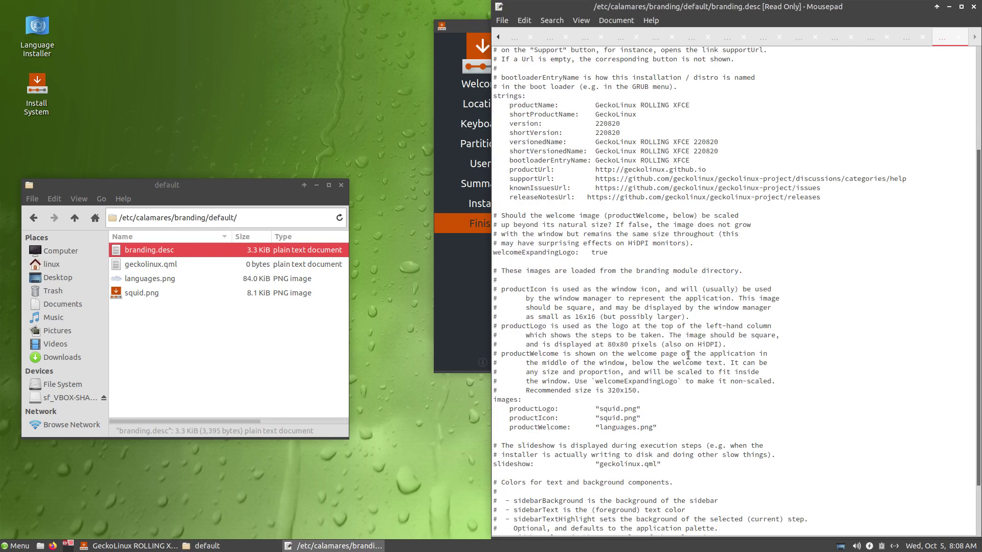
drag(573, 253, 609, 254)
scroll(630, 401, down, 3)
click(613, 346)
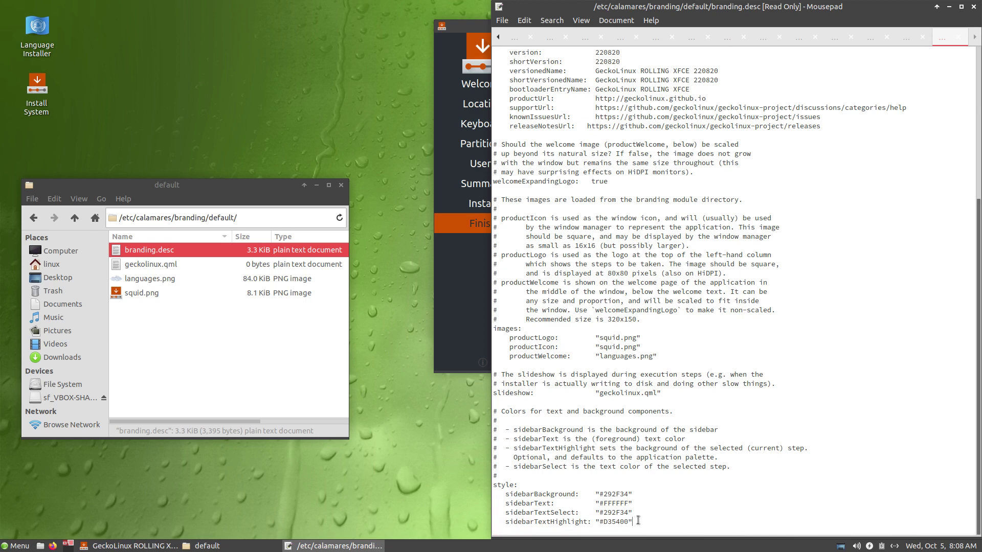
drag(638, 522, 525, 486)
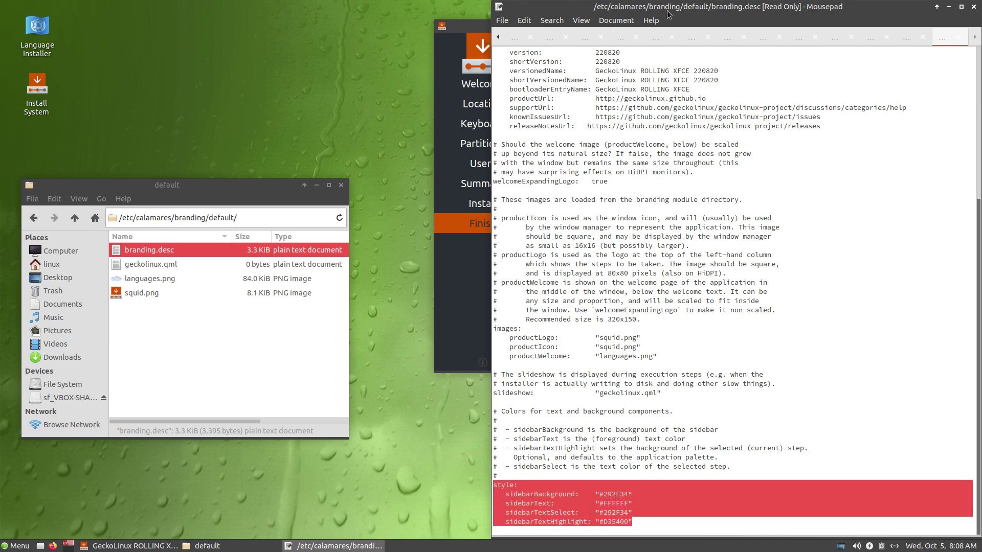
drag(669, 9, 670, 87)
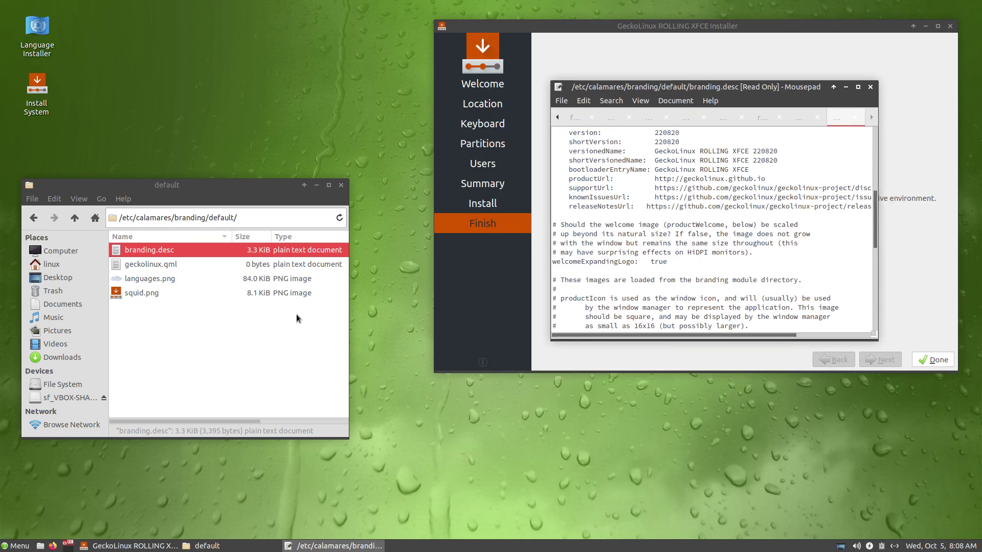
Step: Close Mousepad, the finished Calamares installer and Thunar, then log out to restart the machine
click(156, 294)
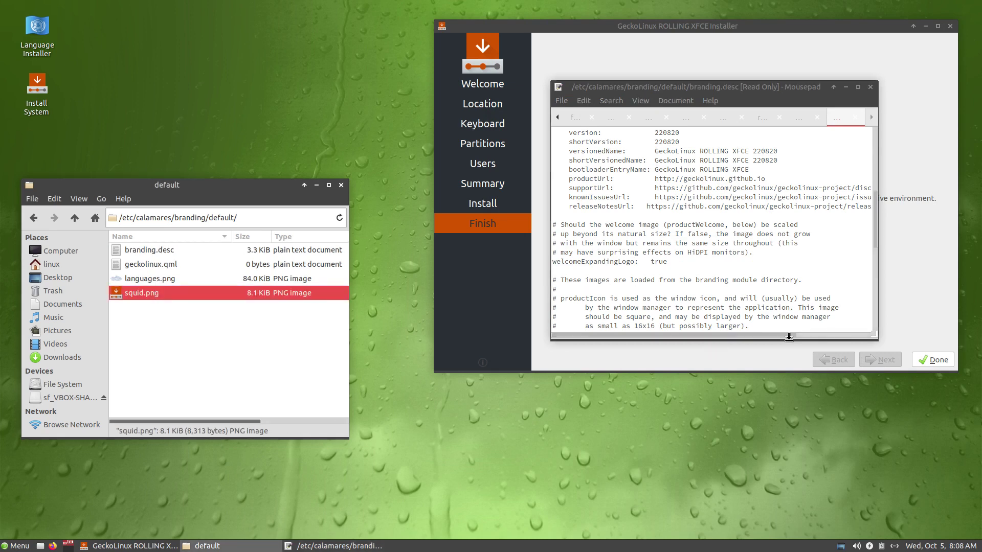
click(869, 87)
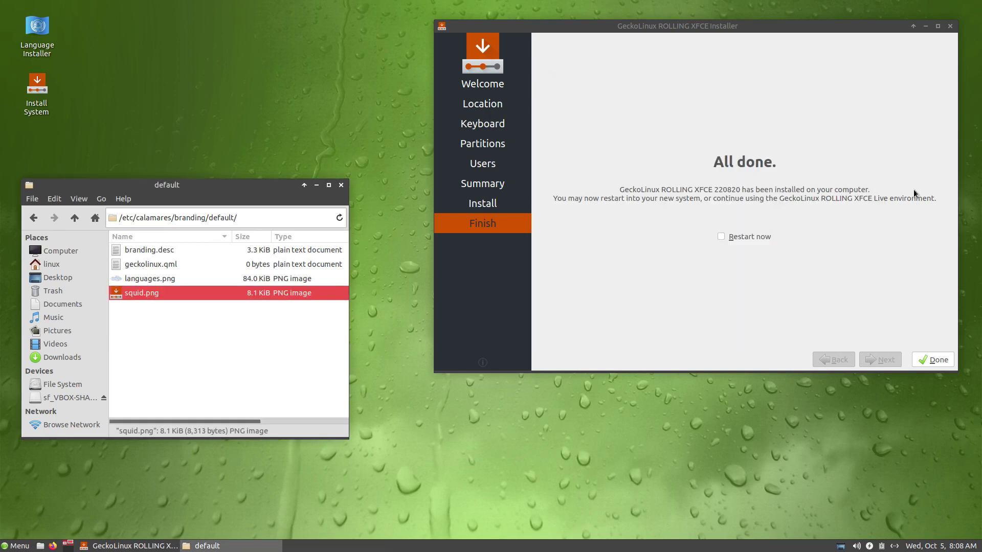
click(933, 360)
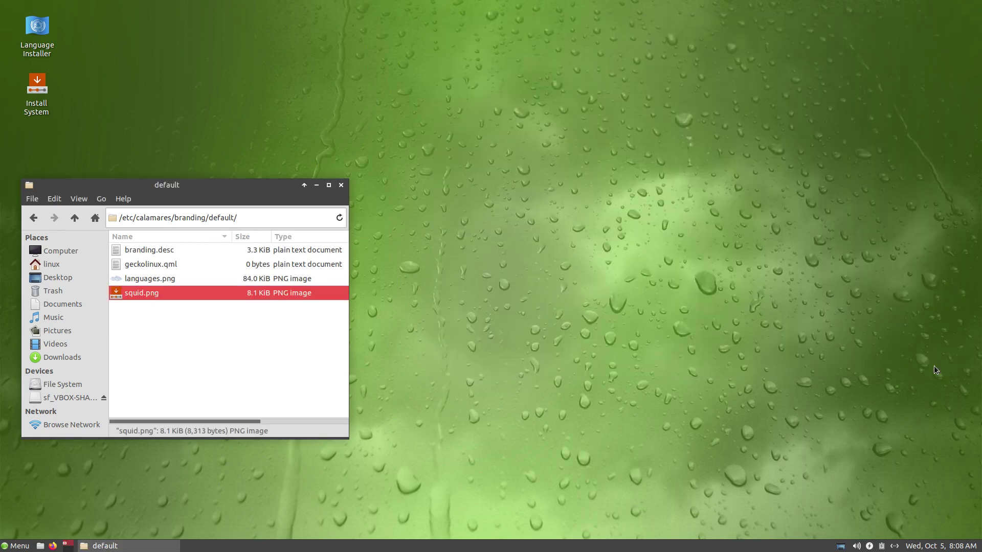
click(340, 187)
click(17, 545)
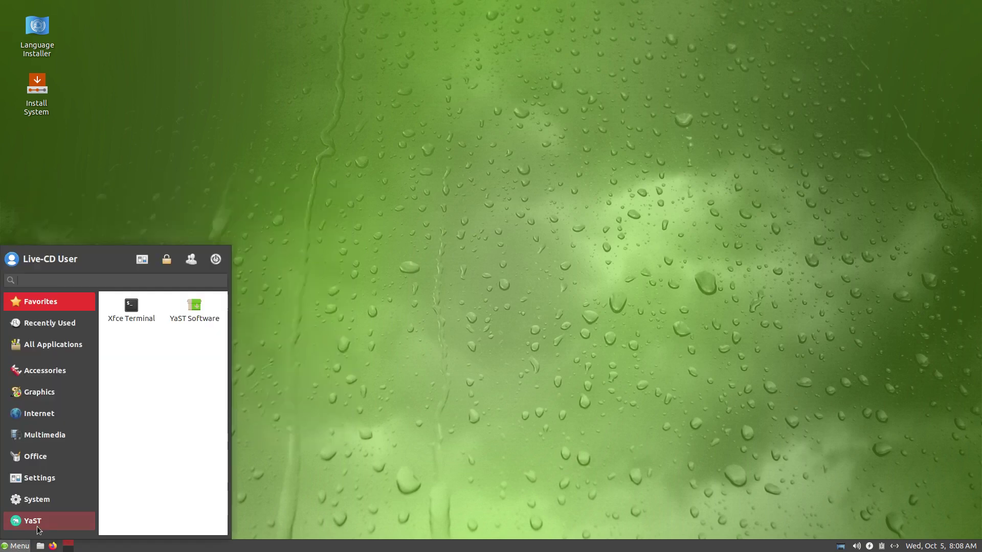
click(215, 260)
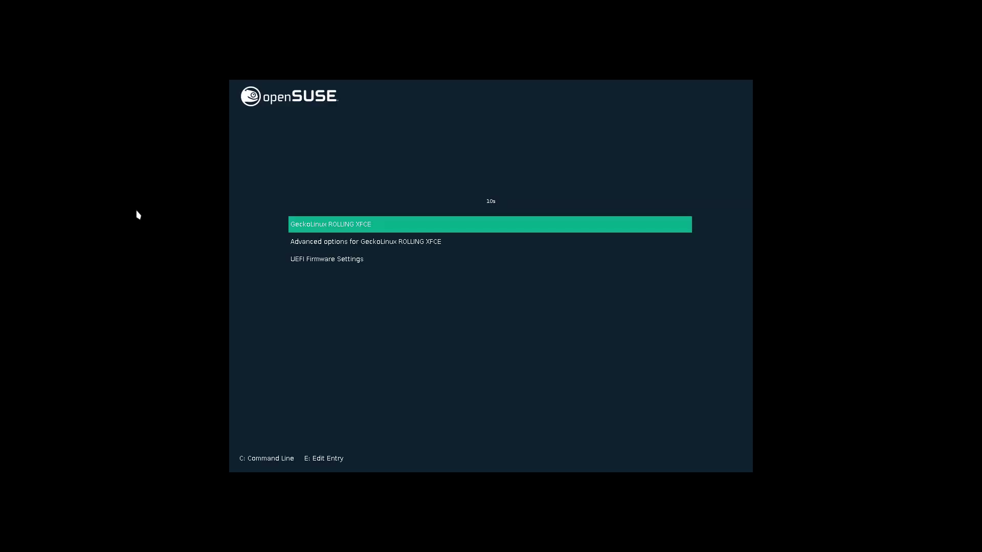
Step: Boot GeckoLinux ROLLING XFCE, log in with the user password, and open the home folder in Thunar
key(Return)
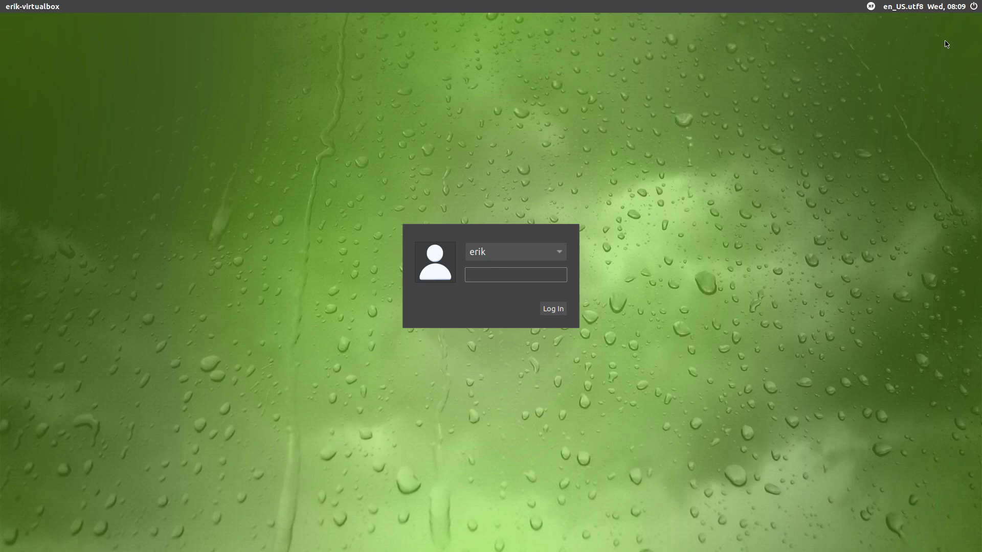
click(872, 10)
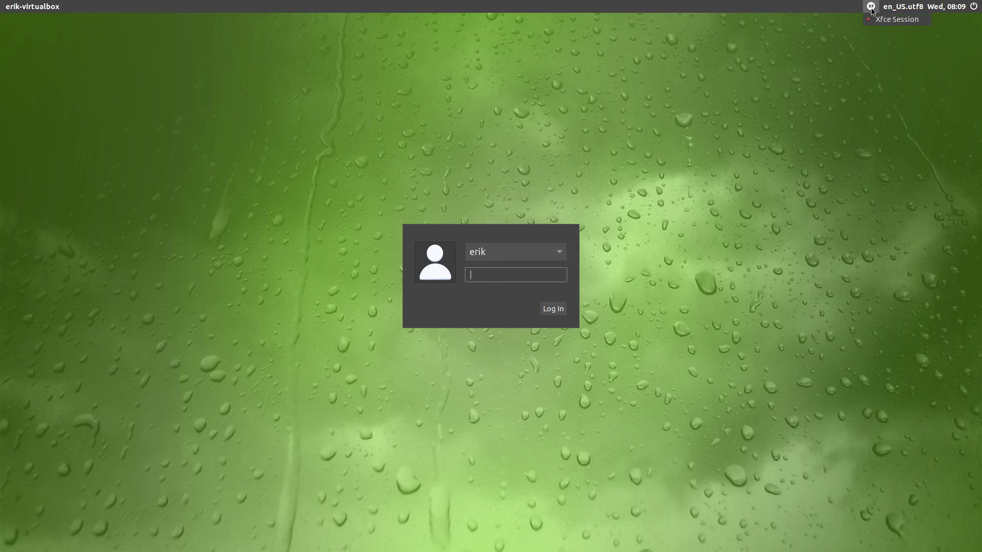
click(818, 164)
text(a)
key(Return)
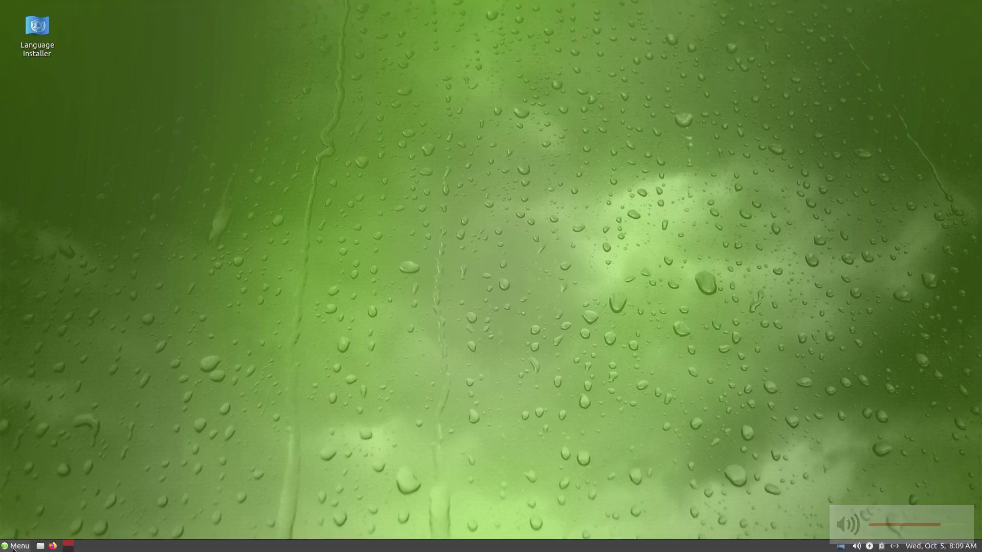
click(40, 546)
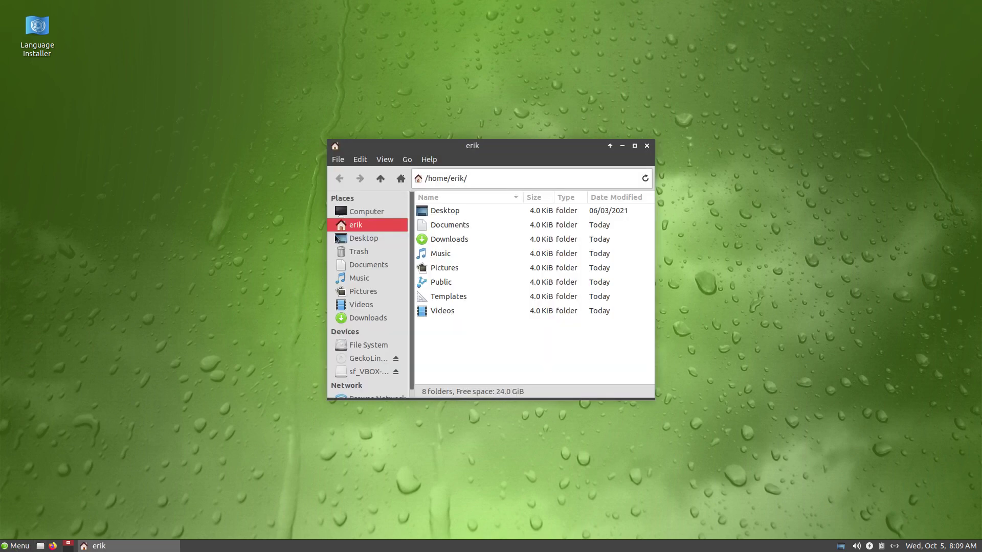
Step: Browse from the file system root through etc into the lightdm folder
click(375, 348)
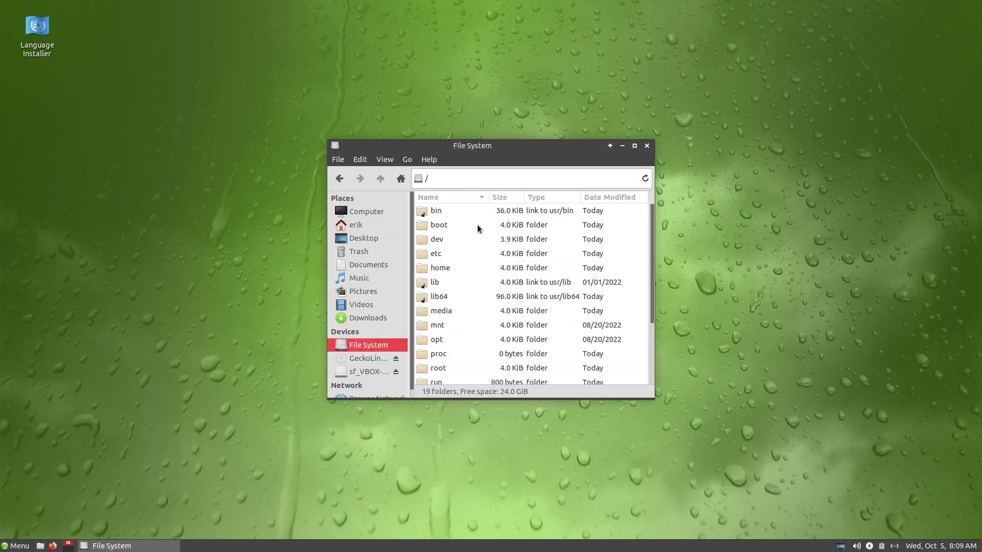
double_click(435, 253)
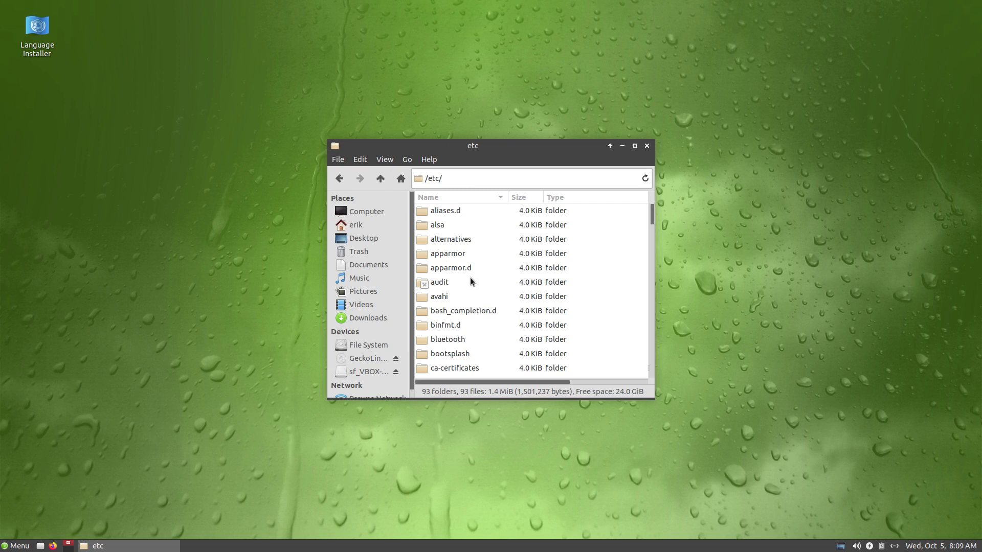
text(kug)
key(BackSpace)
key(BackSpace)
key(BackSpace)
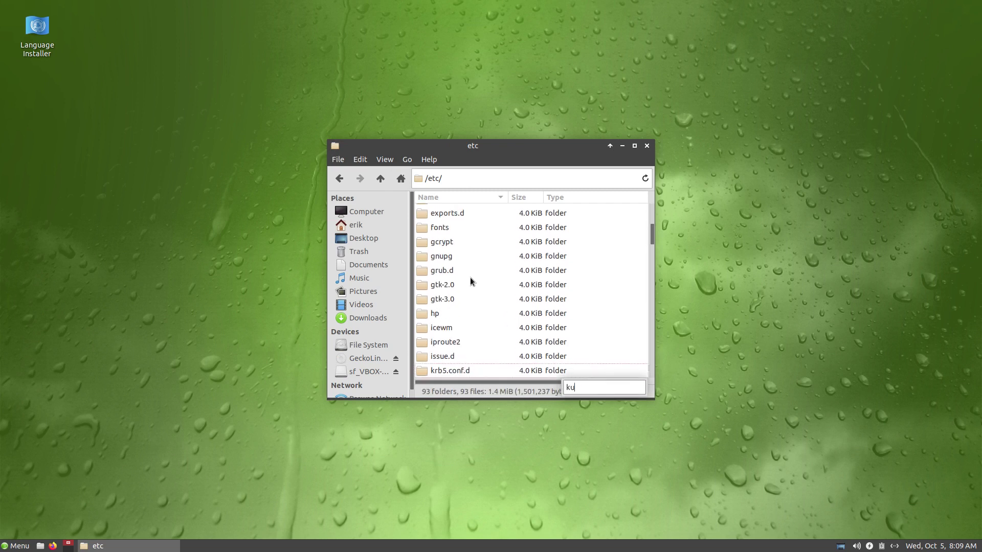
text(ligh)
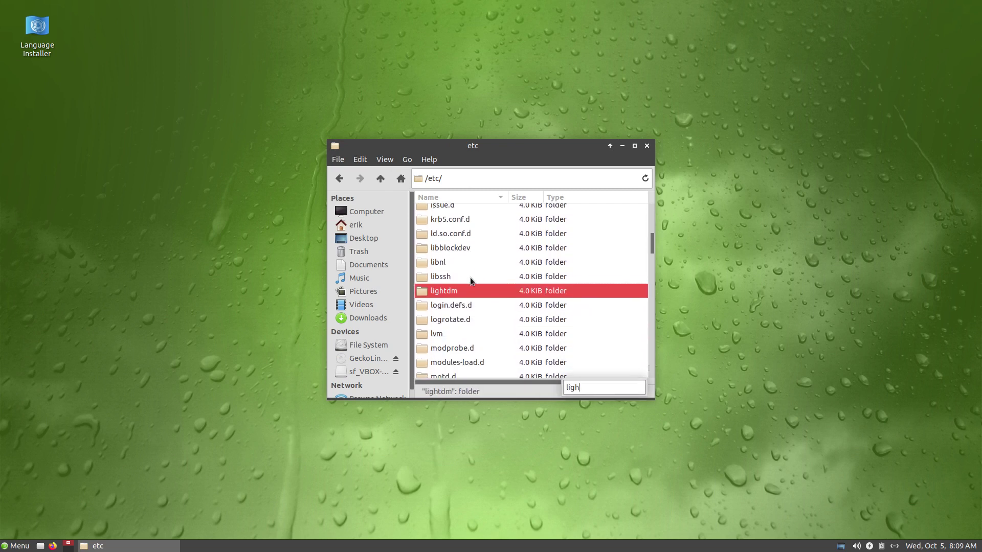
click(459, 291)
double_click(459, 290)
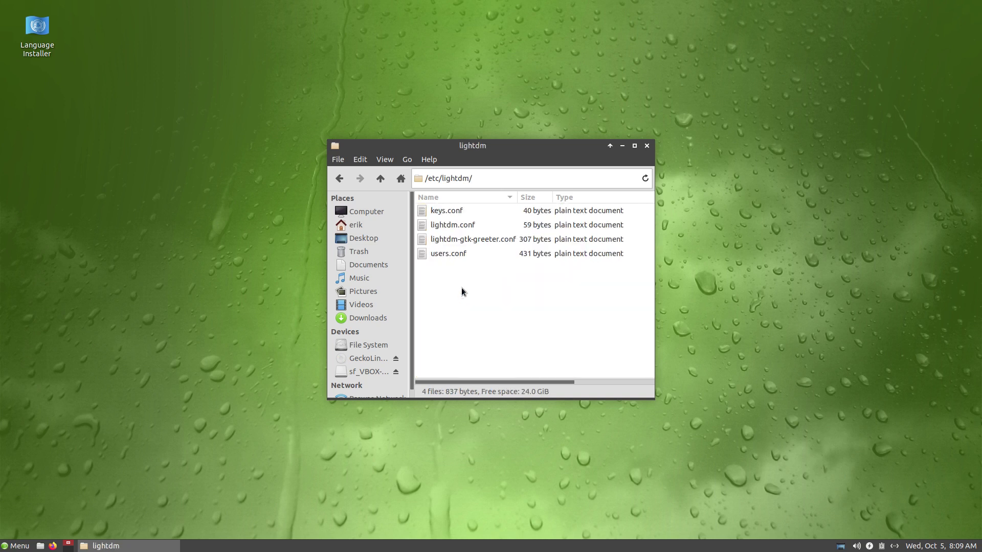
drag(517, 152, 330, 60)
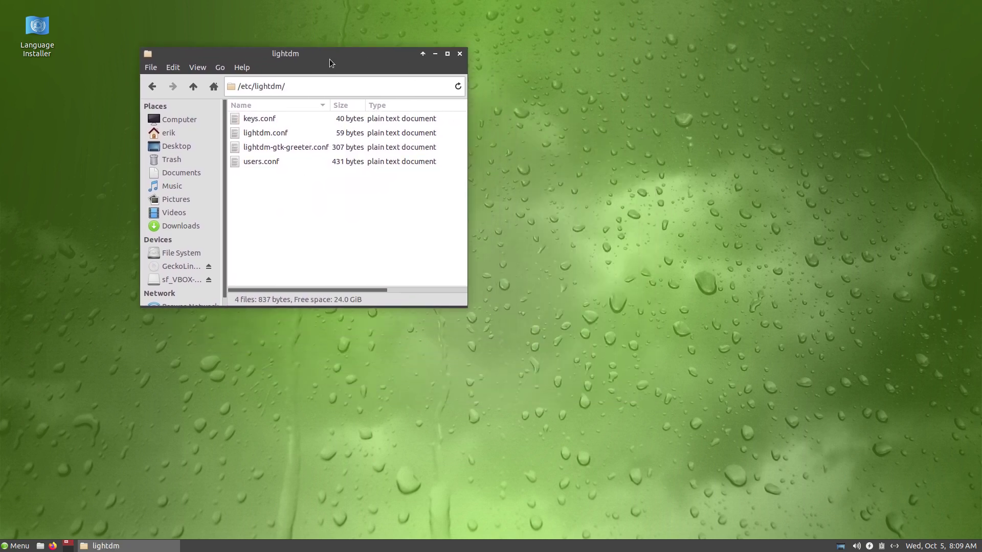
Step: View lightdm-gtk-greeter.conf in Mousepad, then close it
click(322, 152)
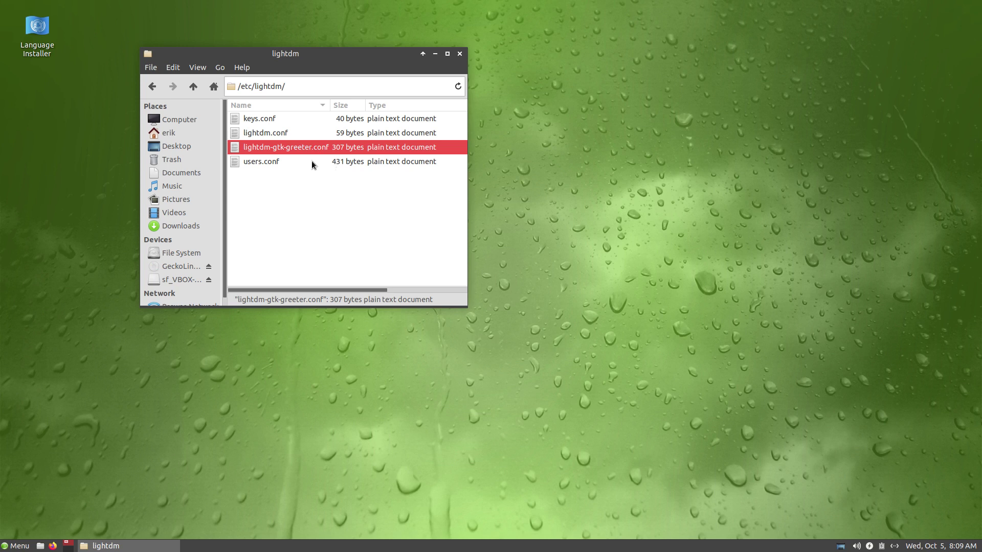
double_click(299, 146)
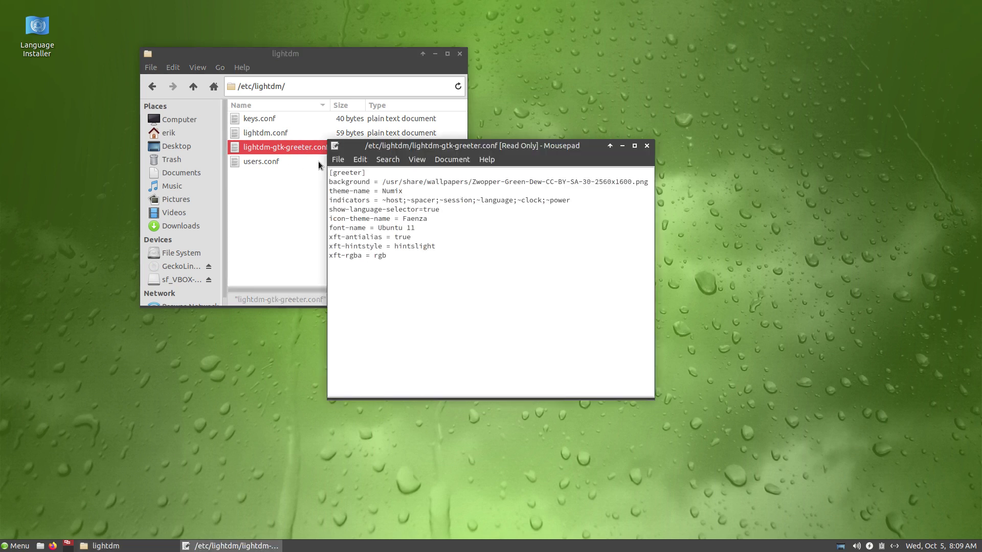
click(647, 145)
Step: Search the application menu for 'light', then reselect lightdm-gtk-greeter.conf in the folder
click(23, 547)
text(ligh)
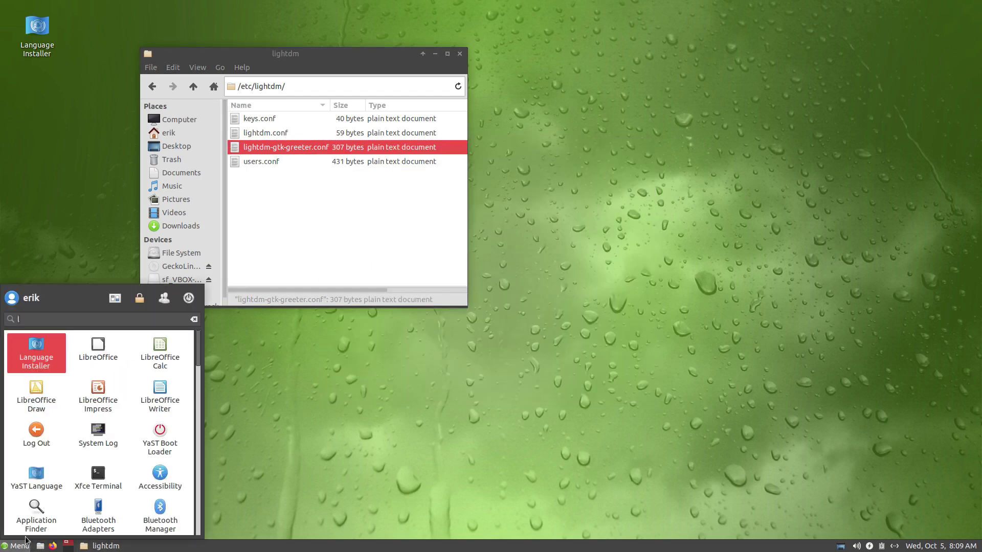
key(BackSpace)
key(BackSpace)
key(BackSpace)
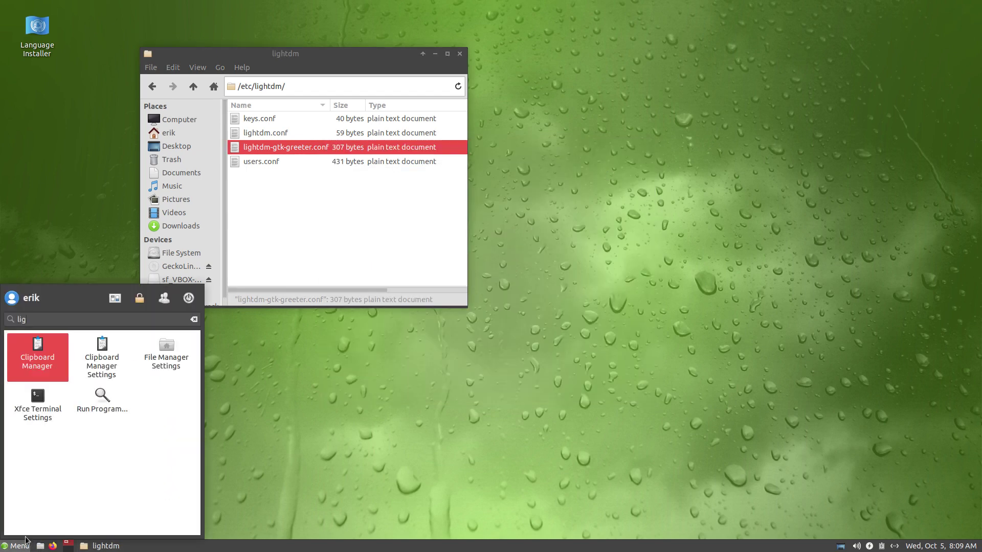
text(ight)
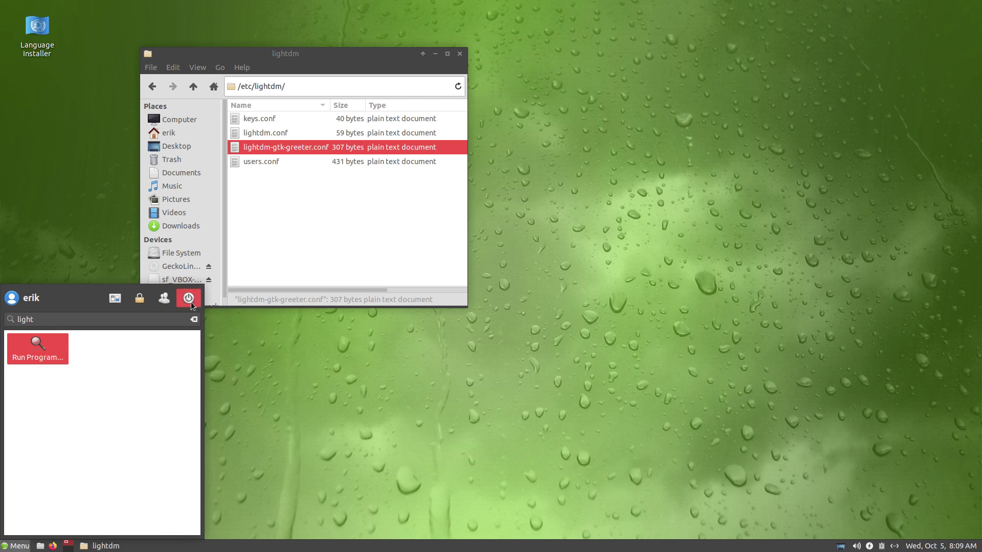
click(307, 228)
click(300, 151)
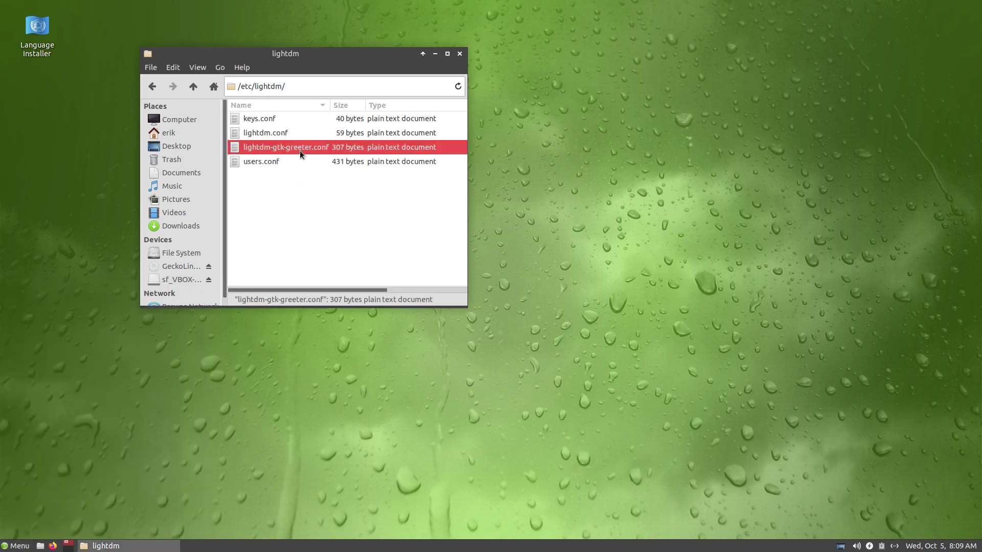
Step: Launch YaST Software as root and accept the pending libsgutils2, sg3_utils and ucode-intel packages
click(17, 546)
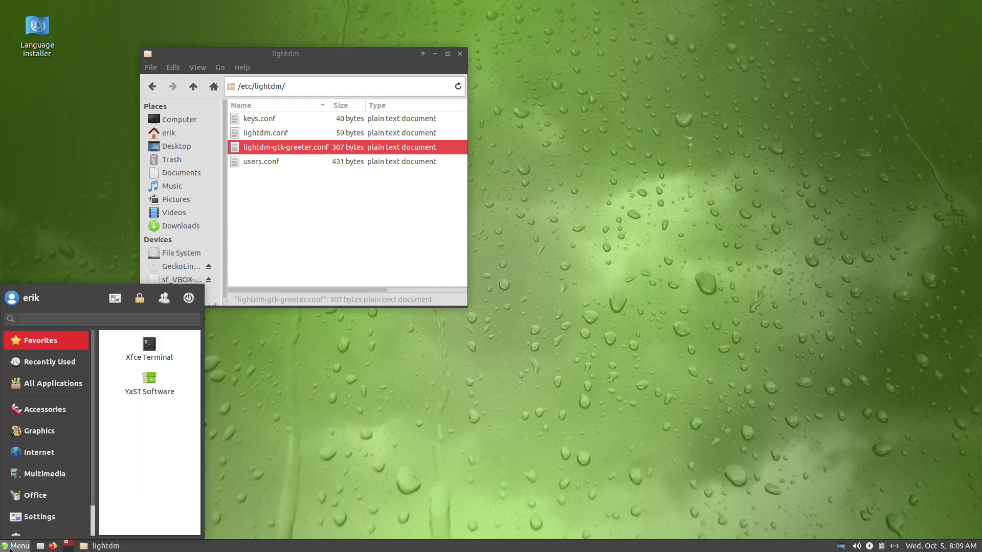
click(150, 394)
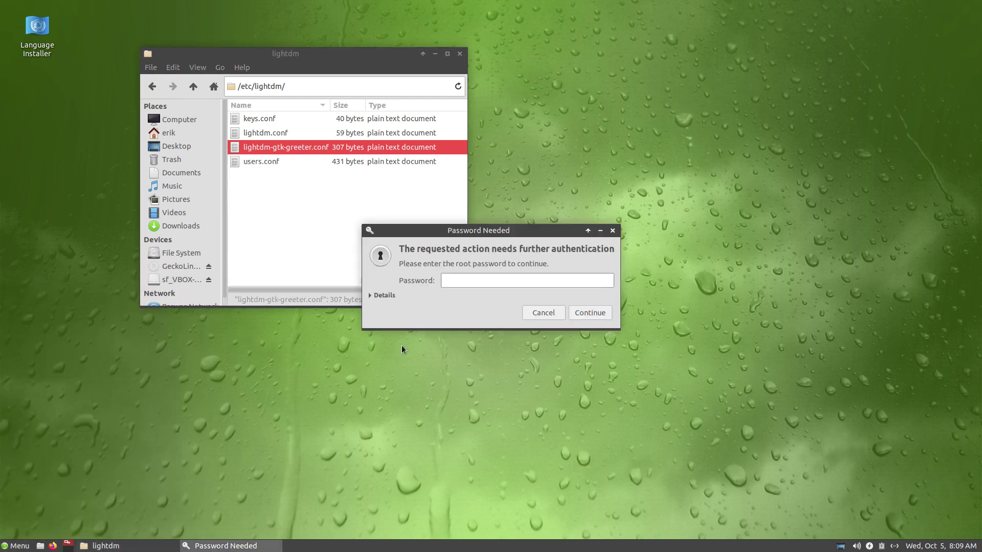
text(••••)
key(Return)
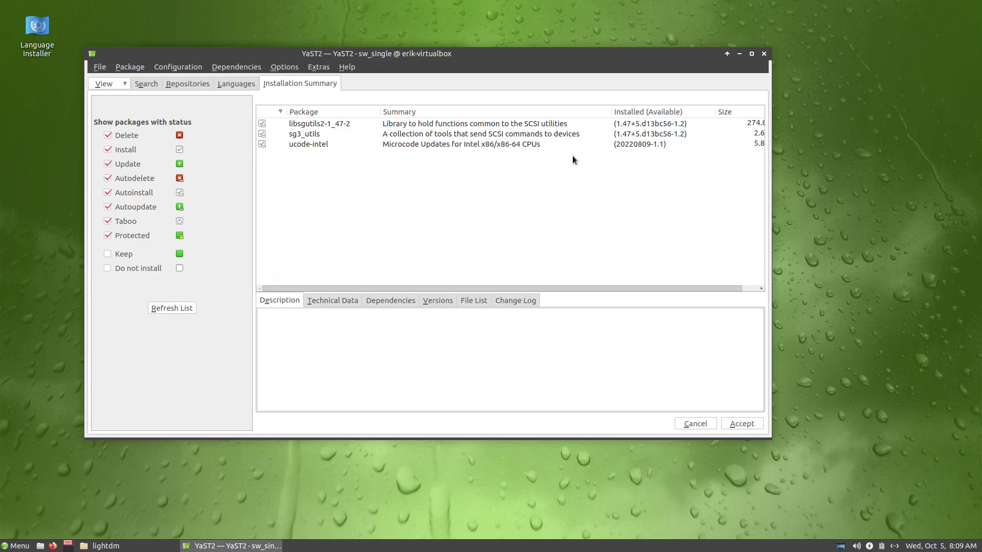
click(737, 424)
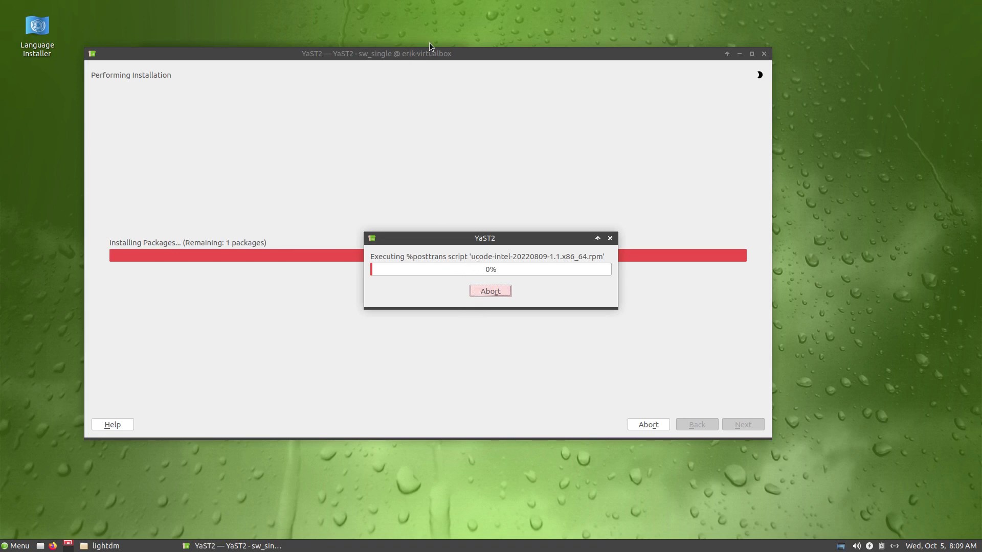
Step: Move YaST aside and browse from /etc into the default folder in Thunar
drag(433, 52, 597, 33)
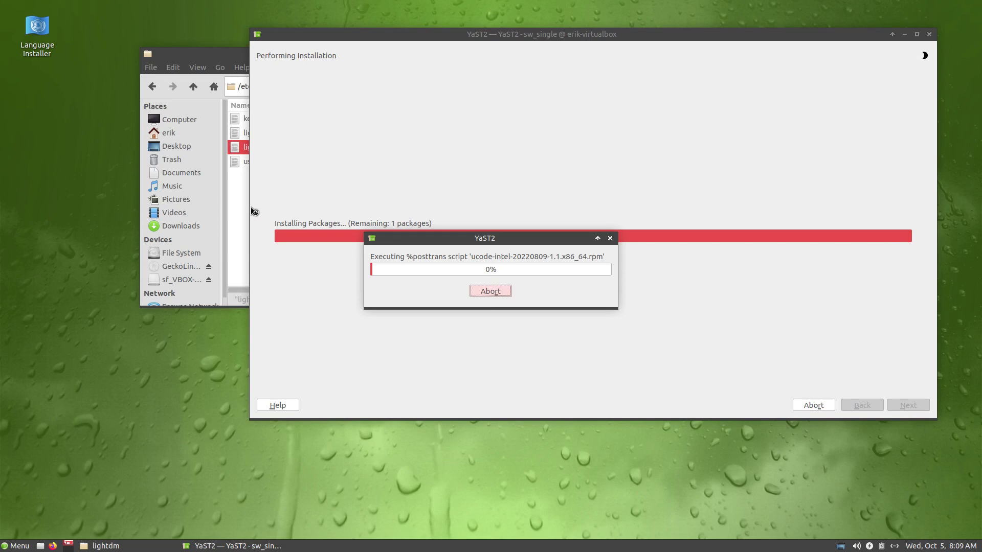
click(235, 206)
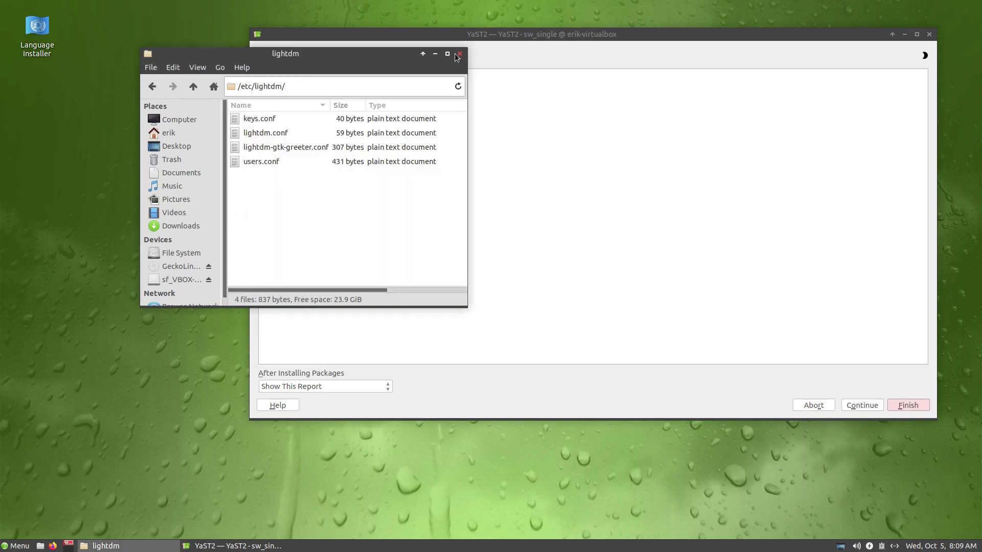
click(193, 86)
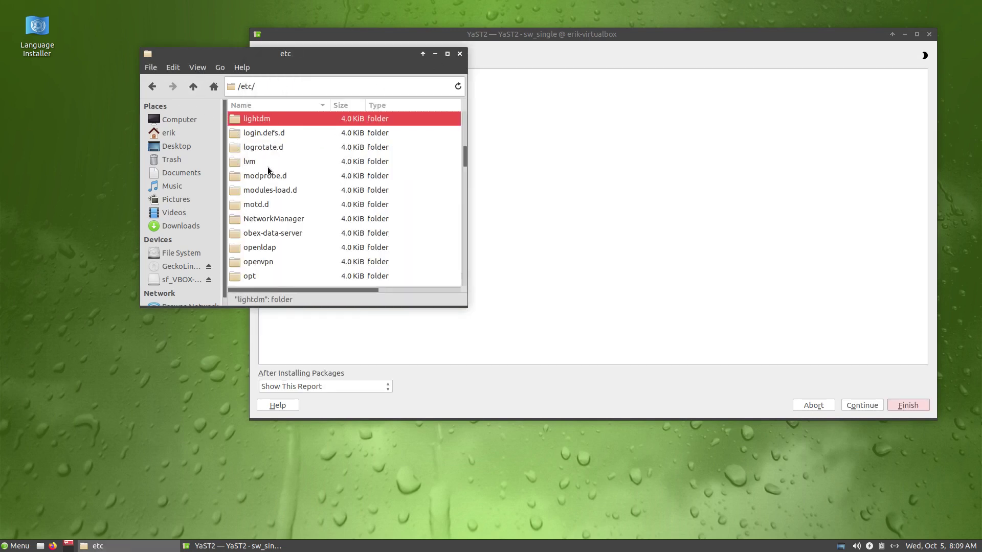
scroll(263, 167, up, 10)
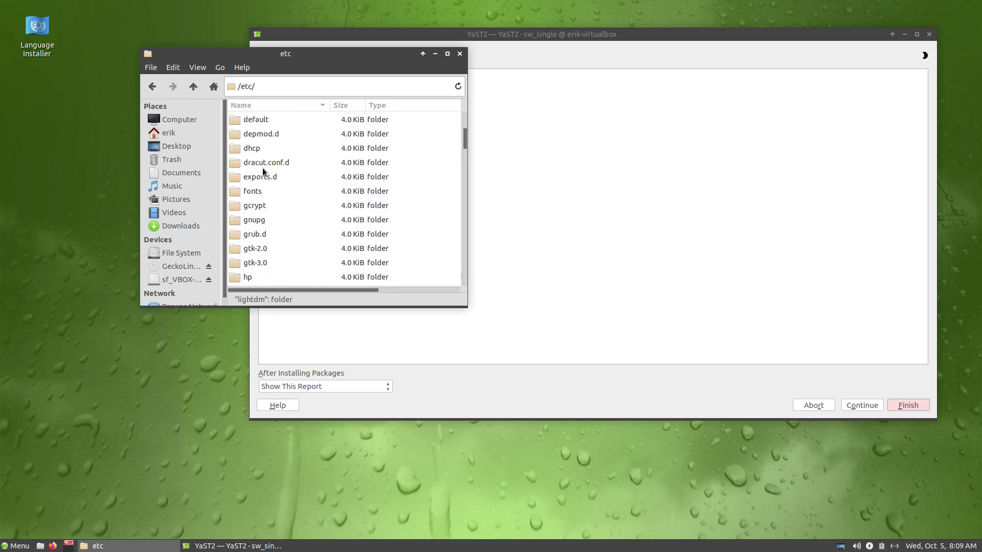
scroll(262, 167, up, 1)
double_click(266, 146)
Step: Inspect the grub file's 'quiet splash loglevel=0' kernel options, close it, and go up to the root
click(266, 123)
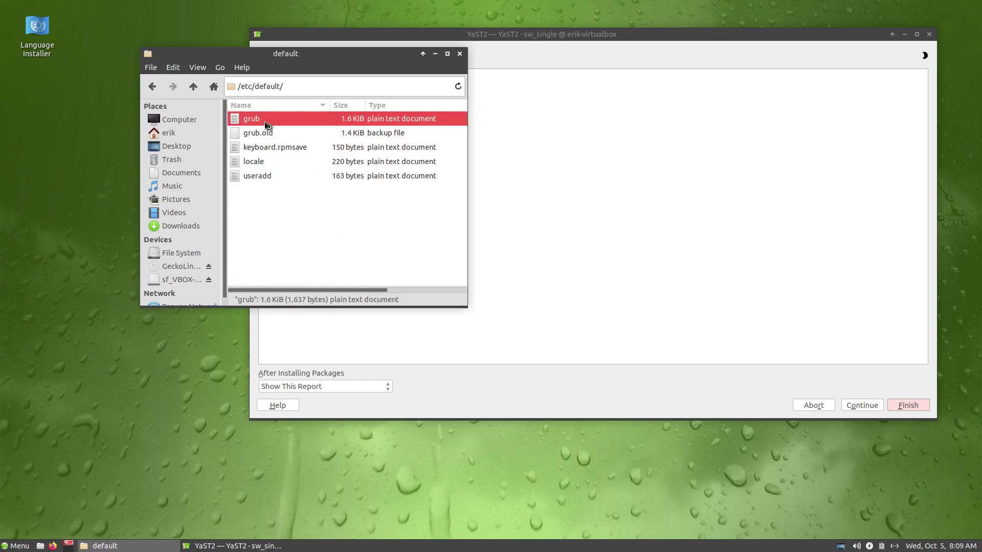
double_click(266, 122)
scroll(450, 255, down, 8)
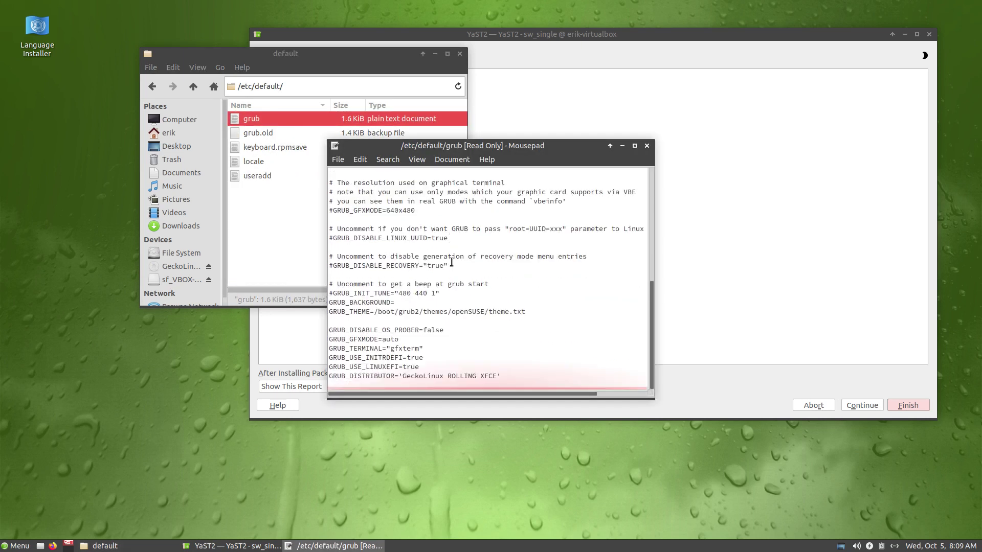
scroll(451, 262, up, 6)
scroll(451, 263, up, 3)
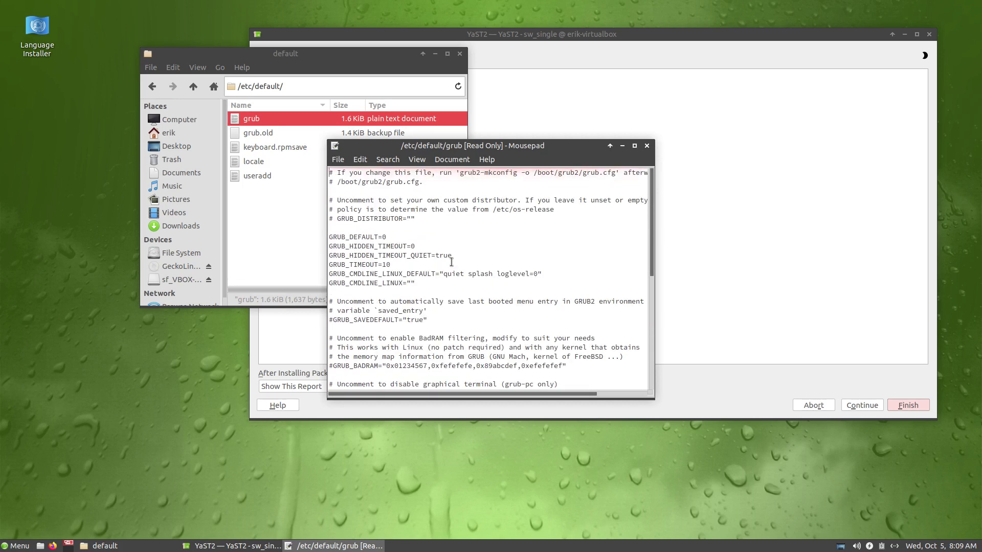
drag(540, 274, 443, 273)
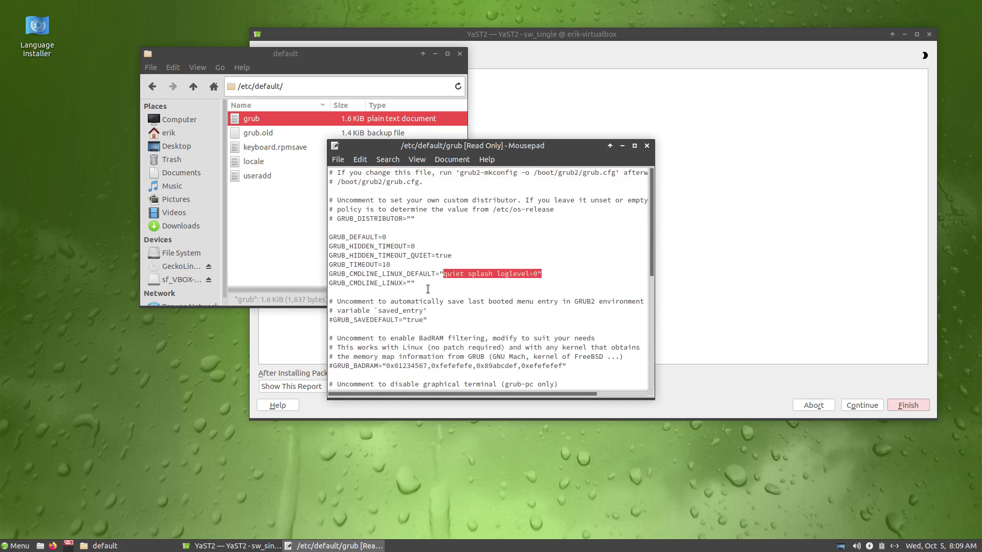
click(647, 147)
click(196, 87)
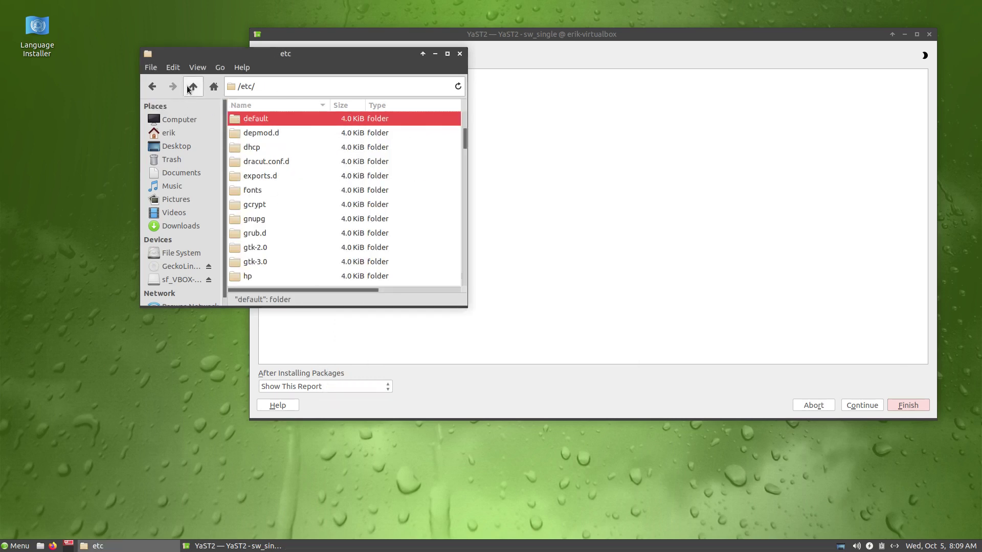
click(193, 90)
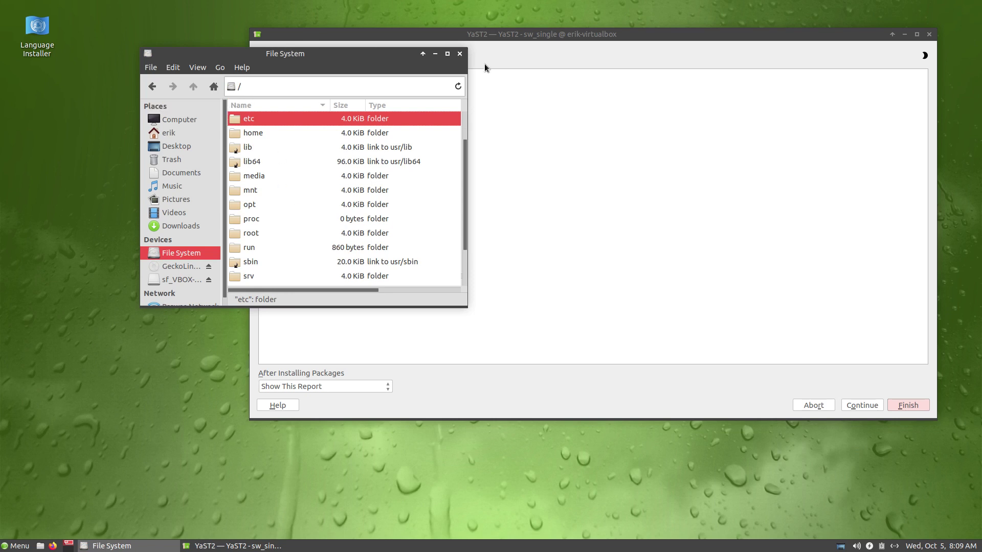
Step: Close Thunar and the YaST report, then open the Settings Manager enlarged and moved up-left
click(460, 54)
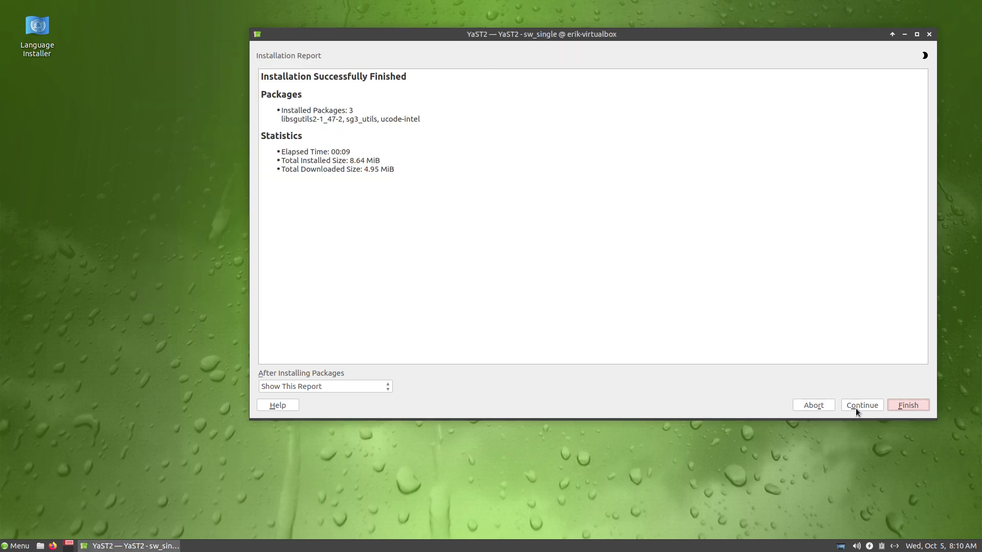
click(928, 36)
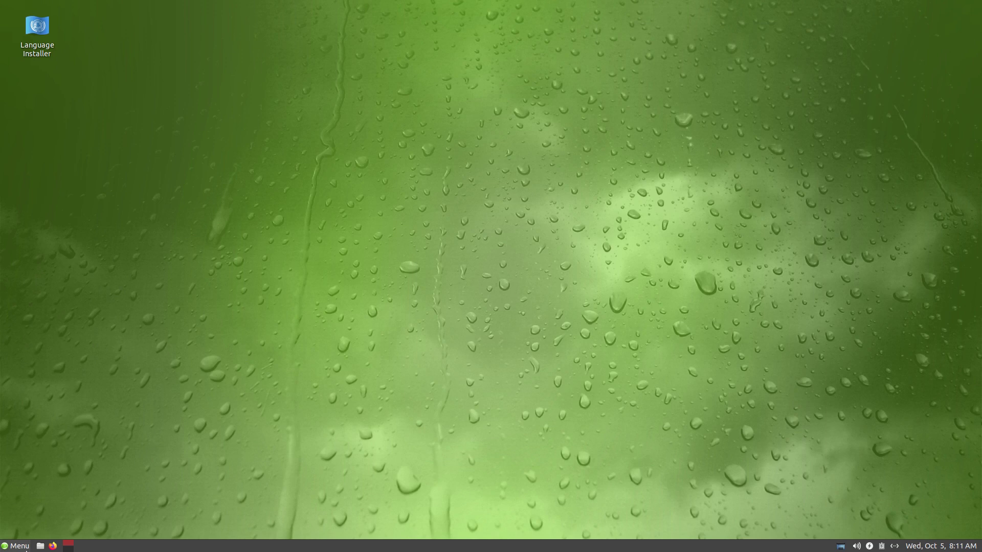
click(15, 546)
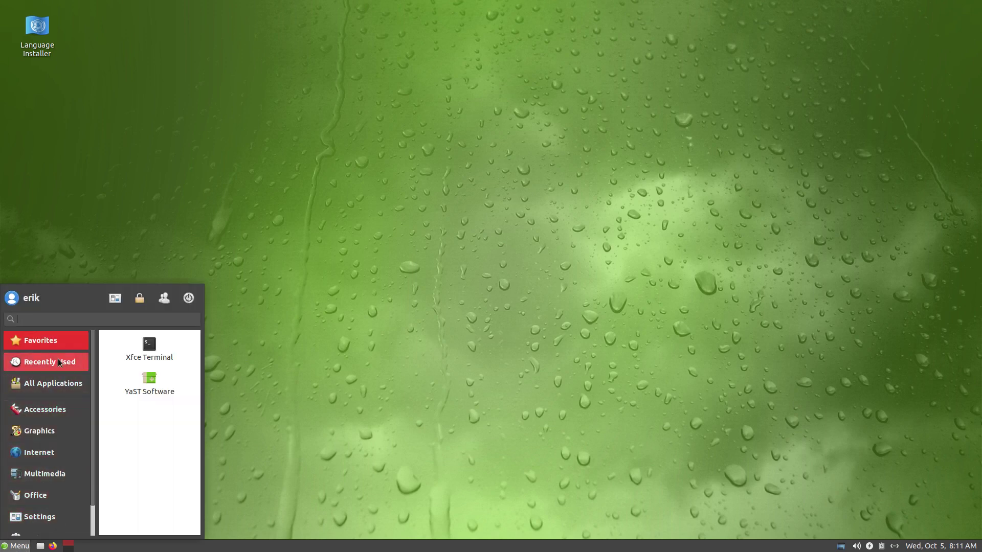
scroll(54, 367, down, 1)
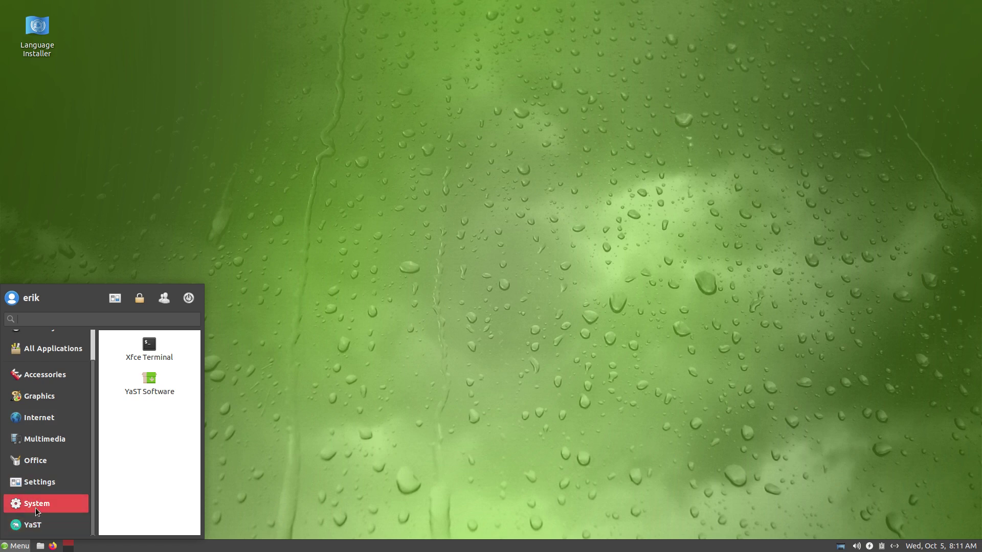
click(115, 298)
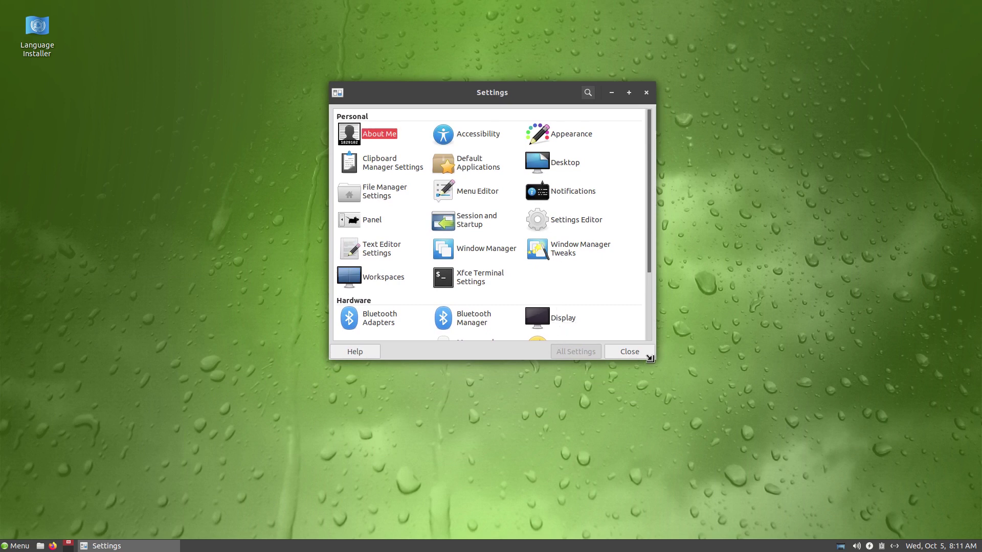
drag(654, 361, 757, 474)
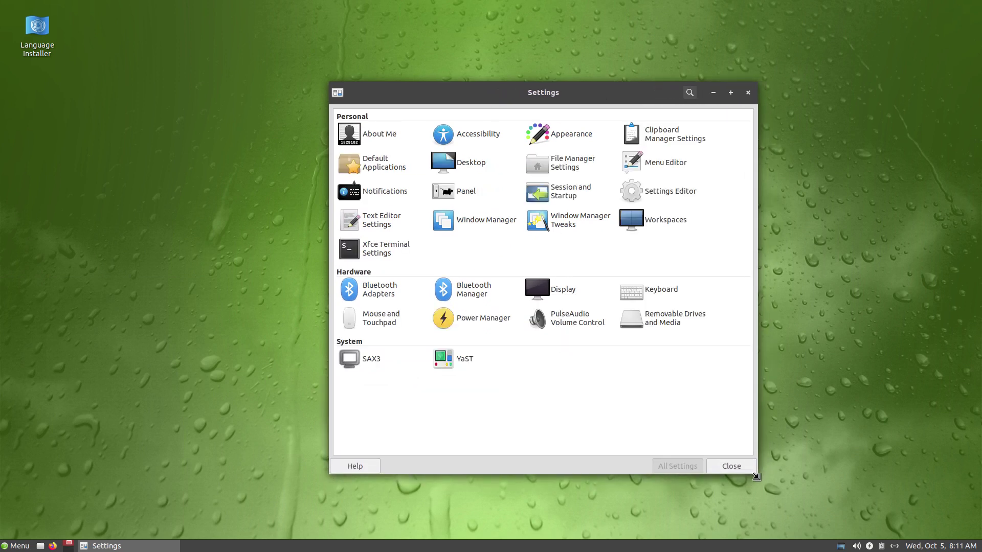
drag(544, 96, 503, 73)
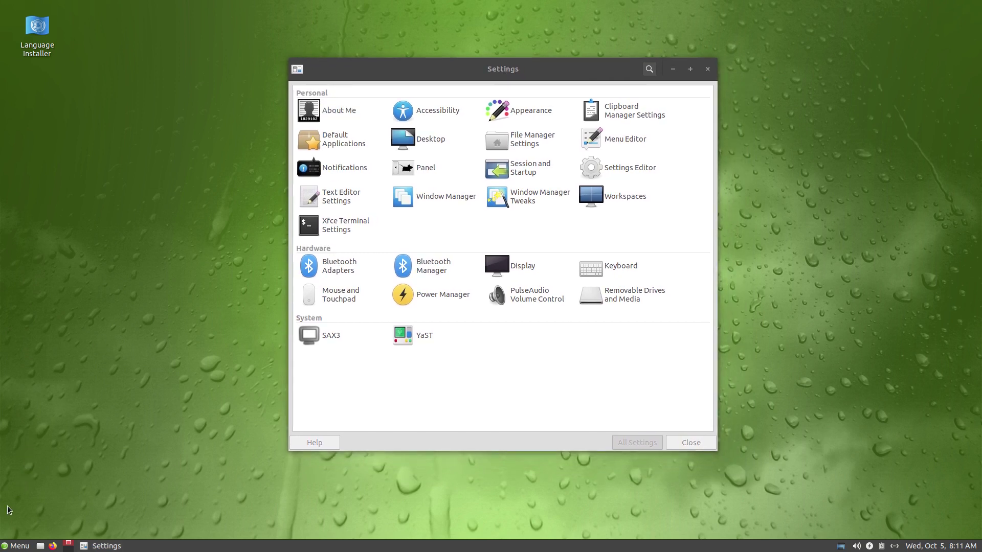
Step: Make the application menu slightly taller, then launch Firefox from the panel
click(14, 548)
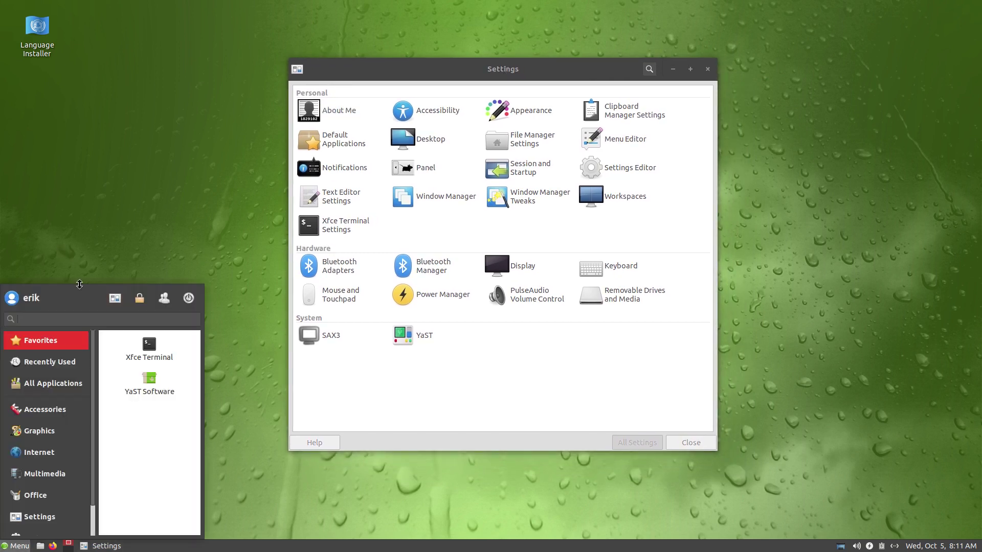
drag(80, 285, 117, 238)
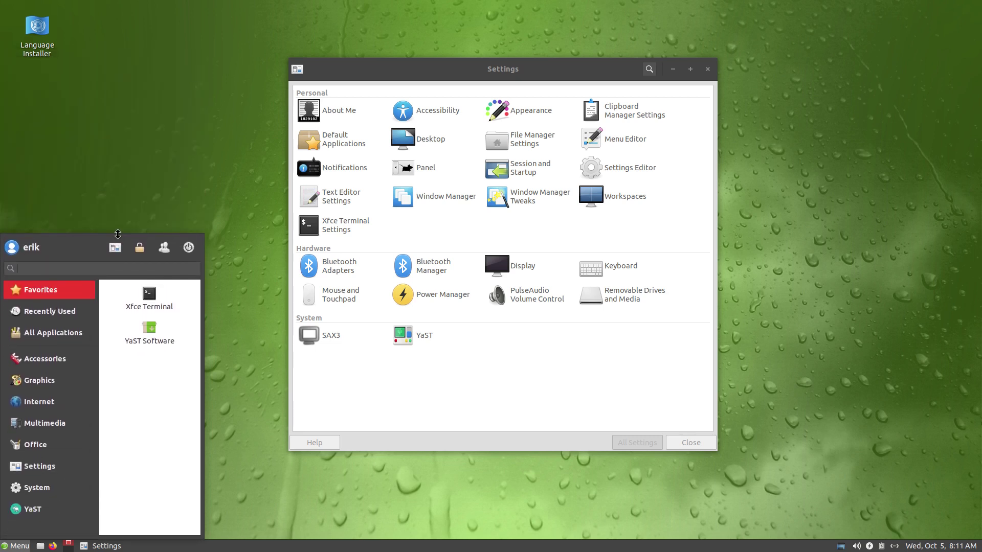
click(523, 72)
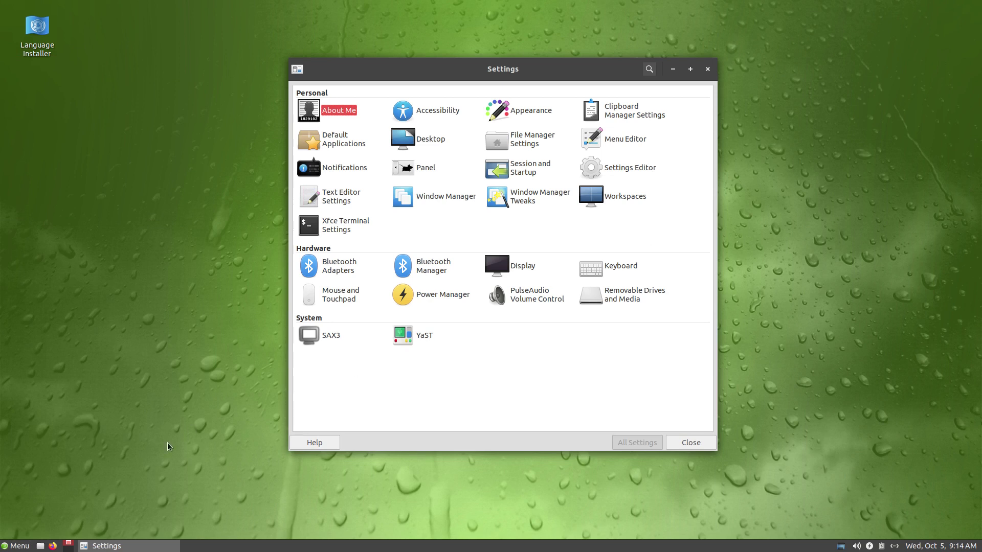
click(67, 544)
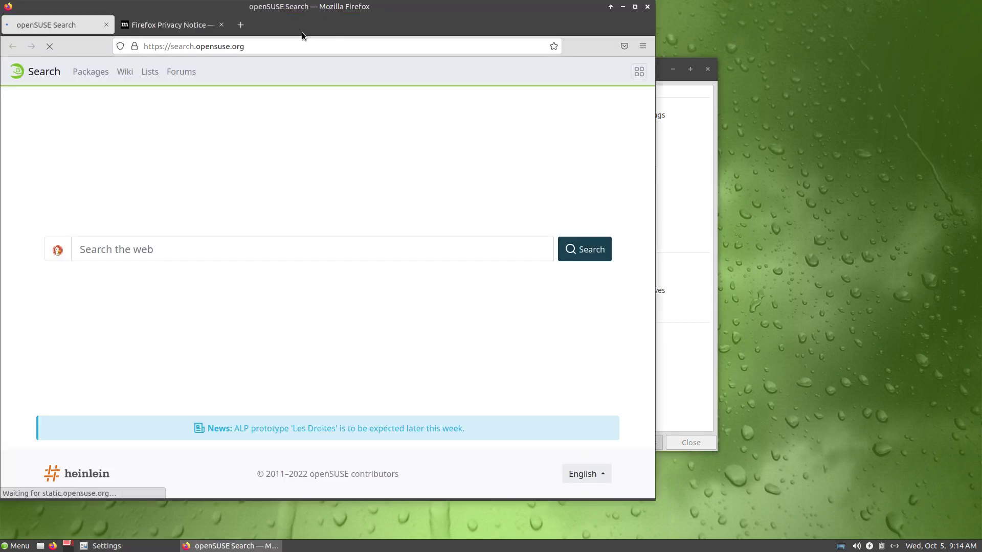
Step: Search Google for 'sardi icons' and open the Sardi download page on SourceForge
click(268, 47)
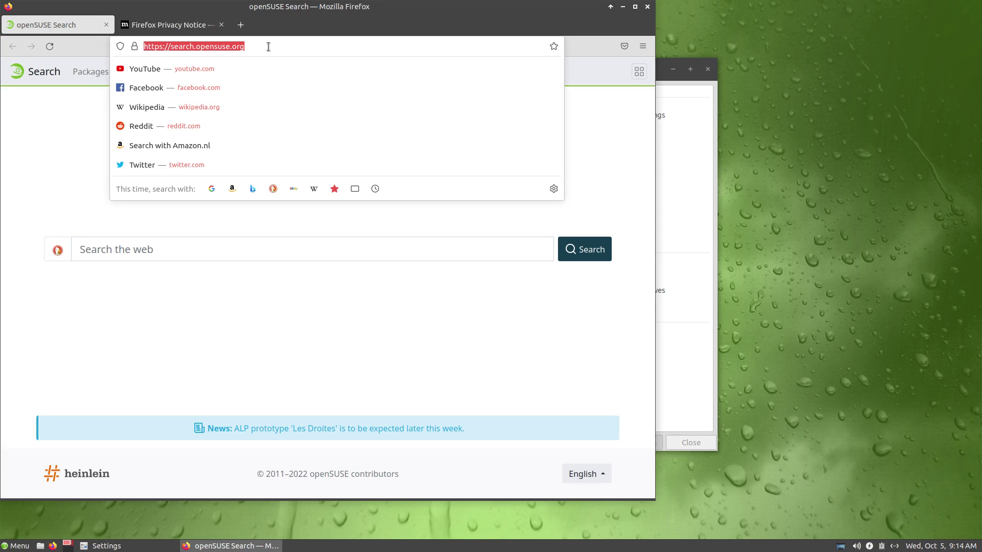
text(sardi c)
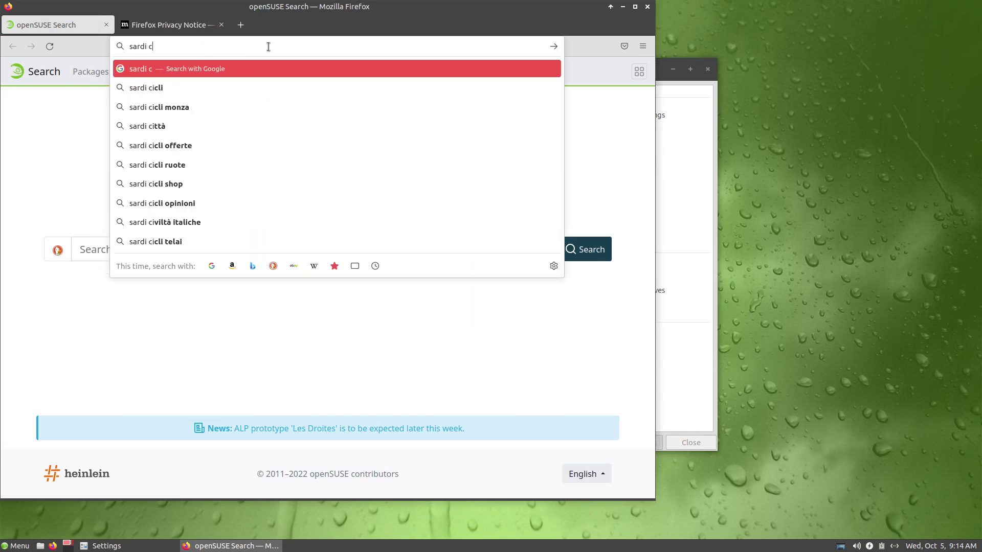
key(BackSpace)
text(icons)
key(Return)
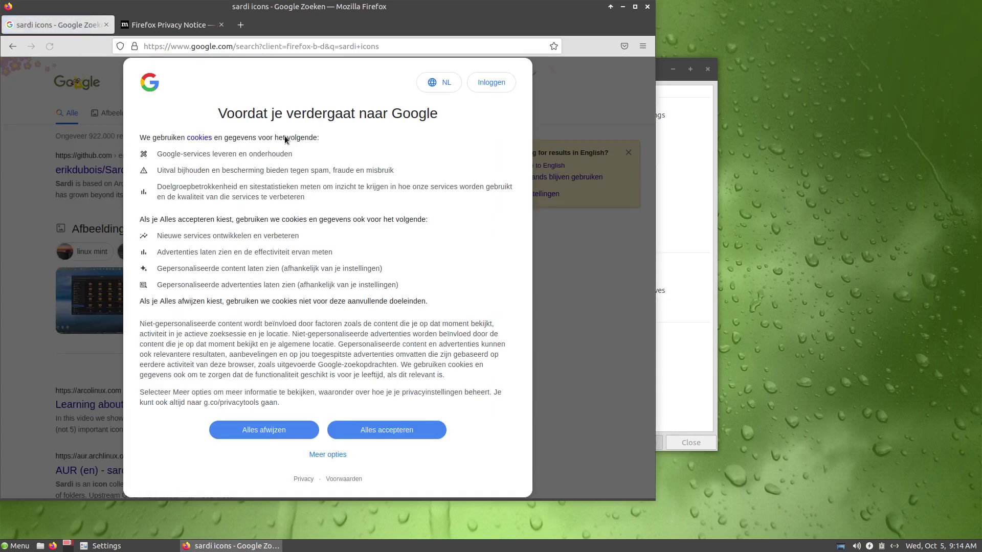
click(387, 432)
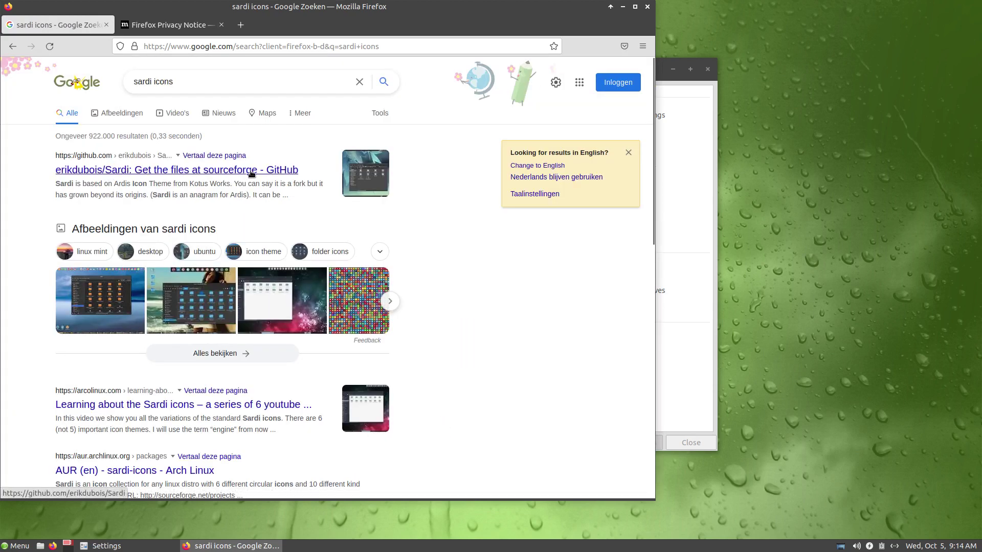
scroll(164, 435, down, 5)
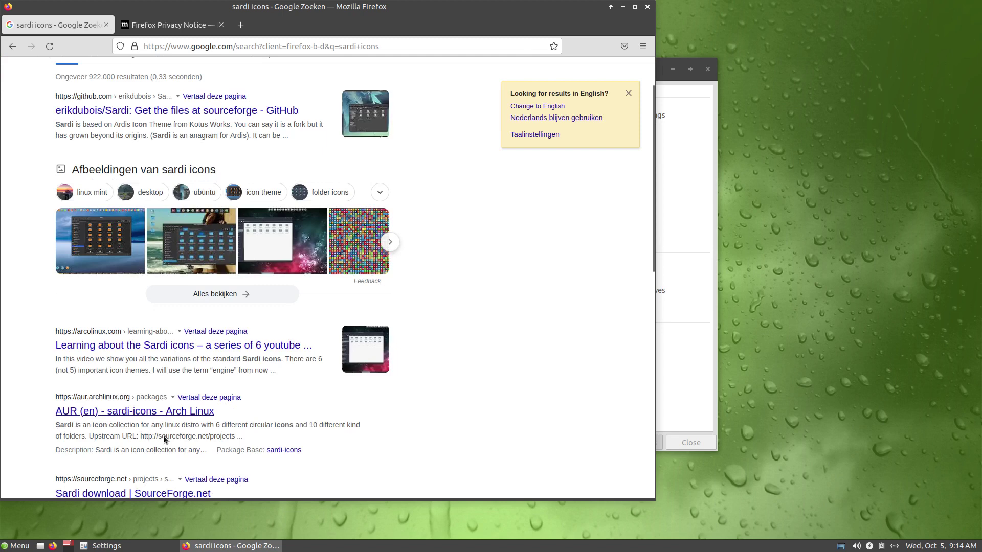
click(147, 342)
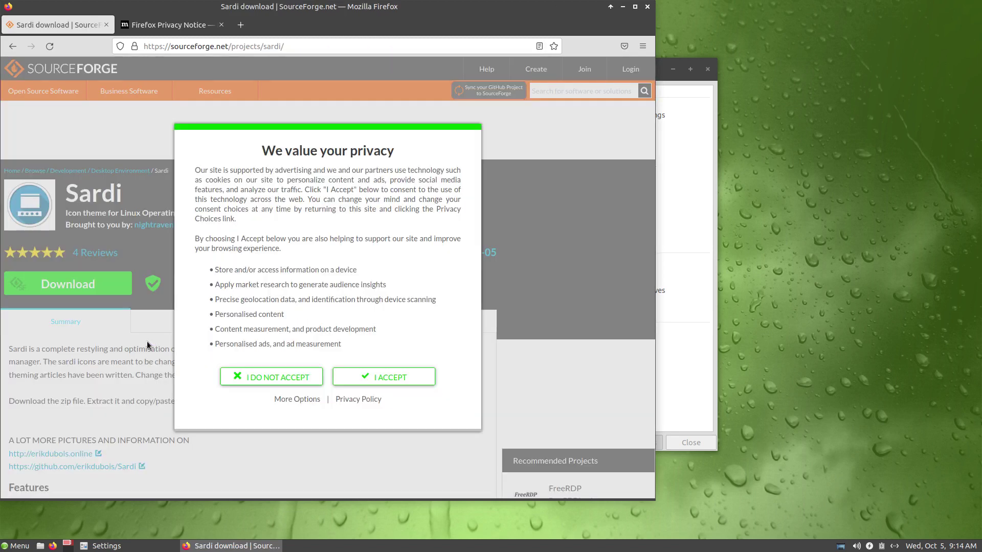
click(378, 381)
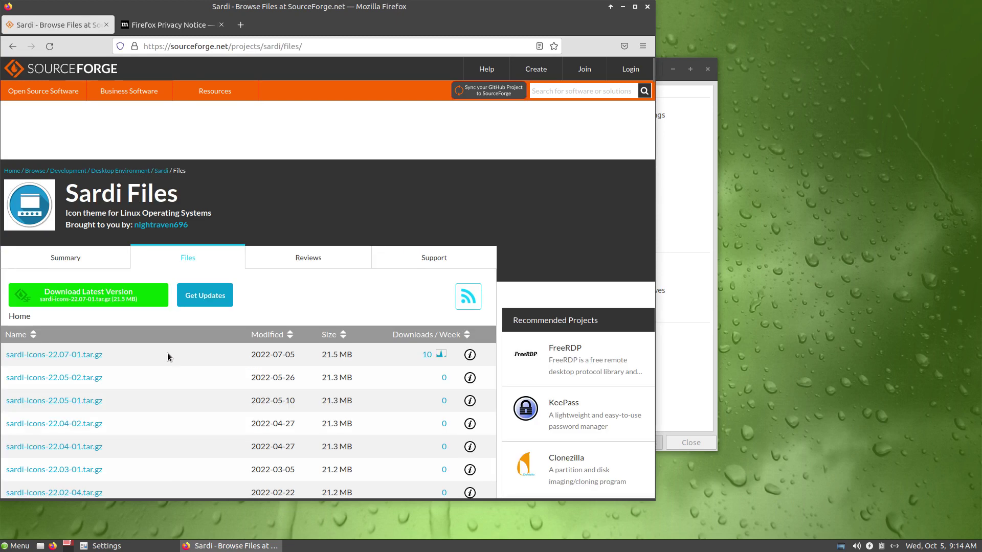
Step: Download sardi-icons-22.07-01.tar.gz and extract it right in the Downloads folder
click(86, 356)
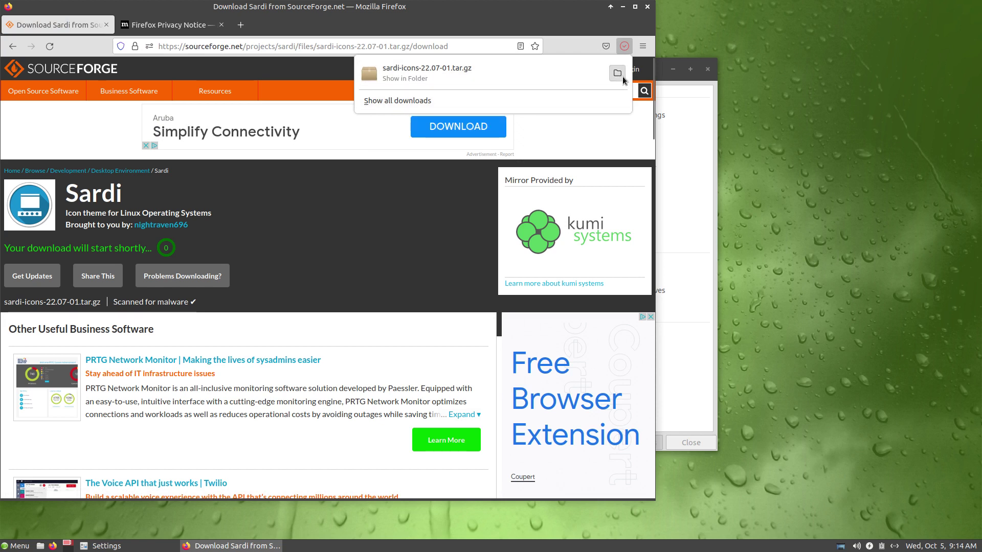
click(617, 76)
right_click(495, 211)
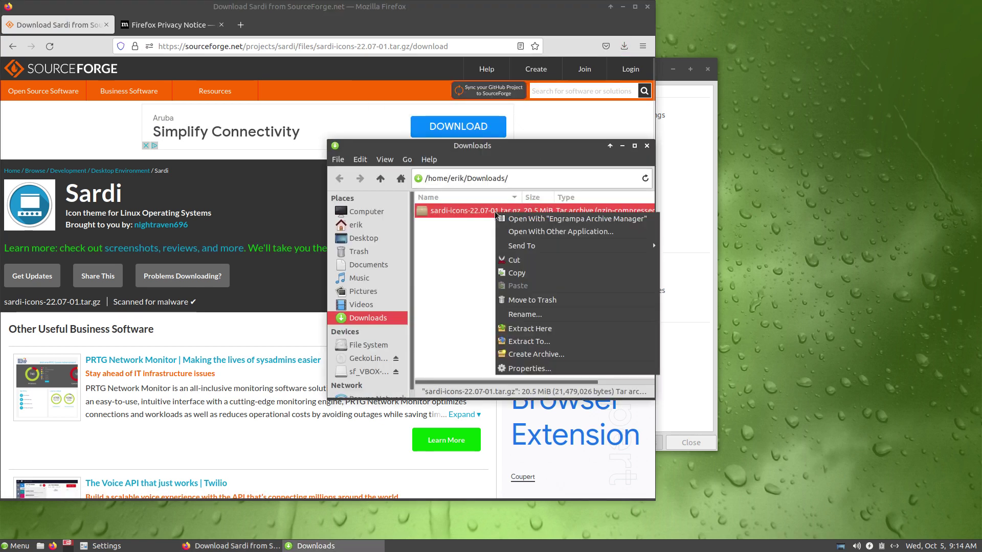
click(551, 327)
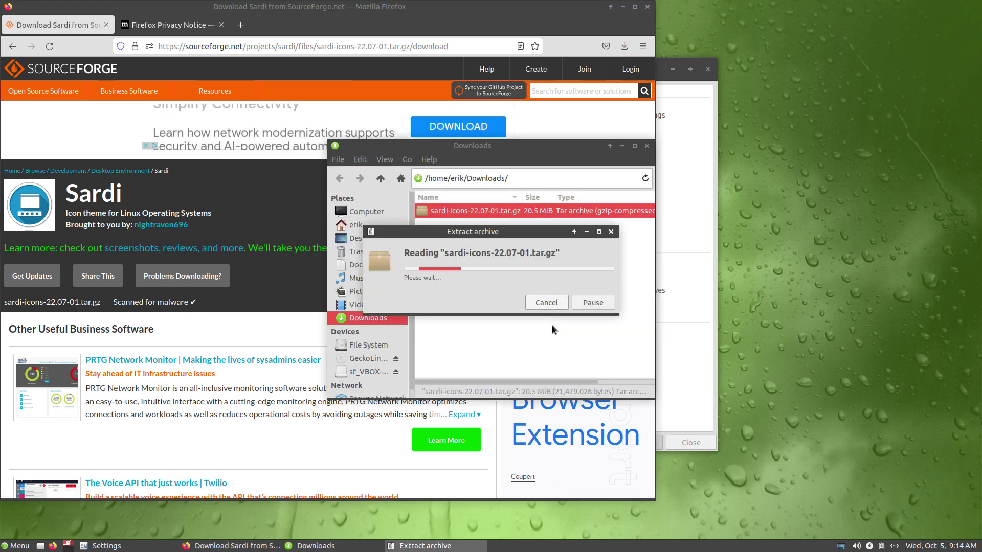
click(169, 24)
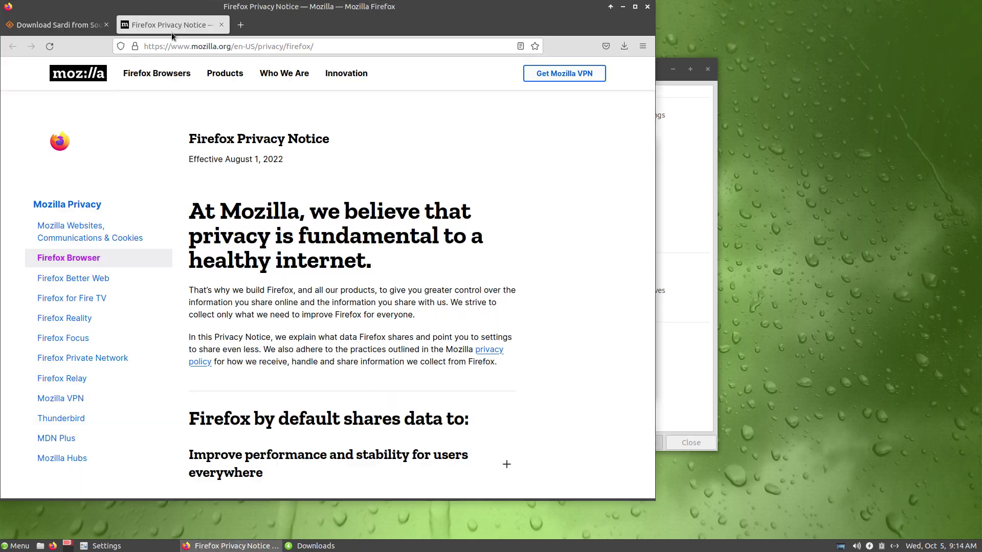
Step: Search 'surfn icons' and download the erikdubois/Surfn GitHub repository as Surfn-master.zip
click(168, 46)
text(sur)
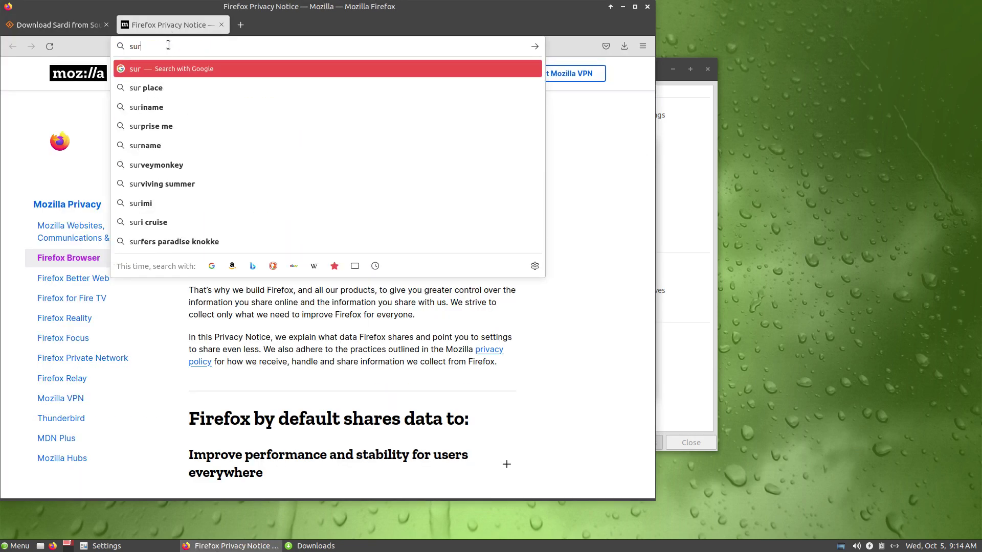
text(fn icons)
key(Return)
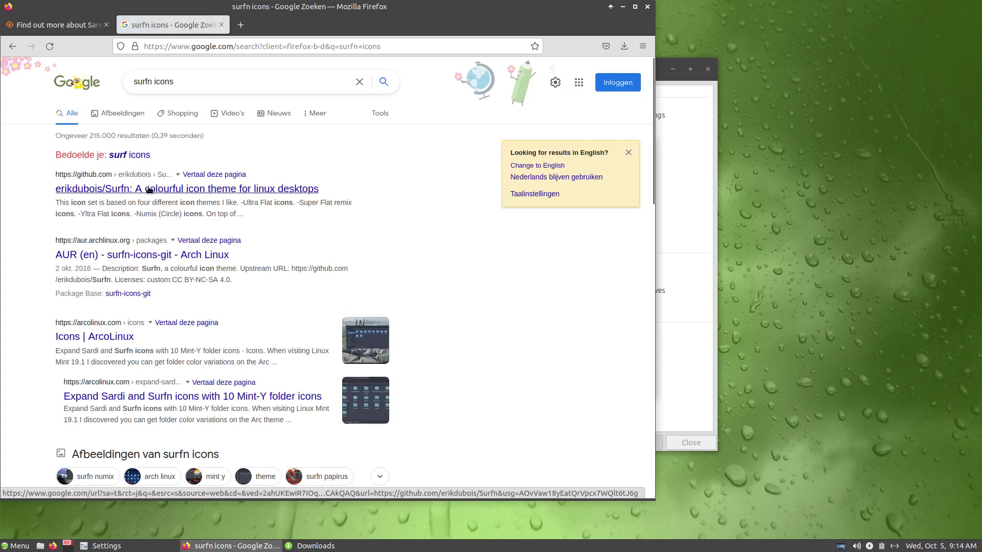
click(151, 189)
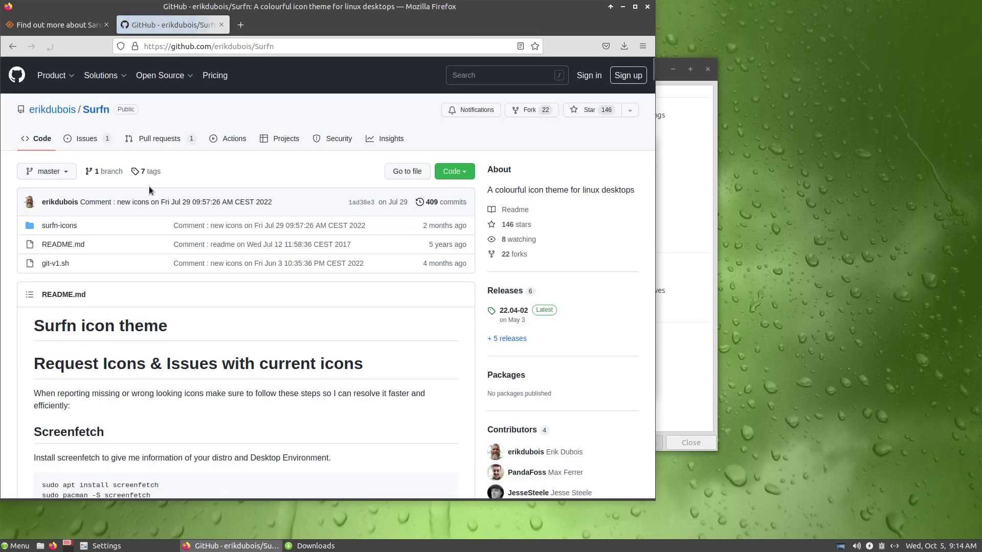
click(452, 172)
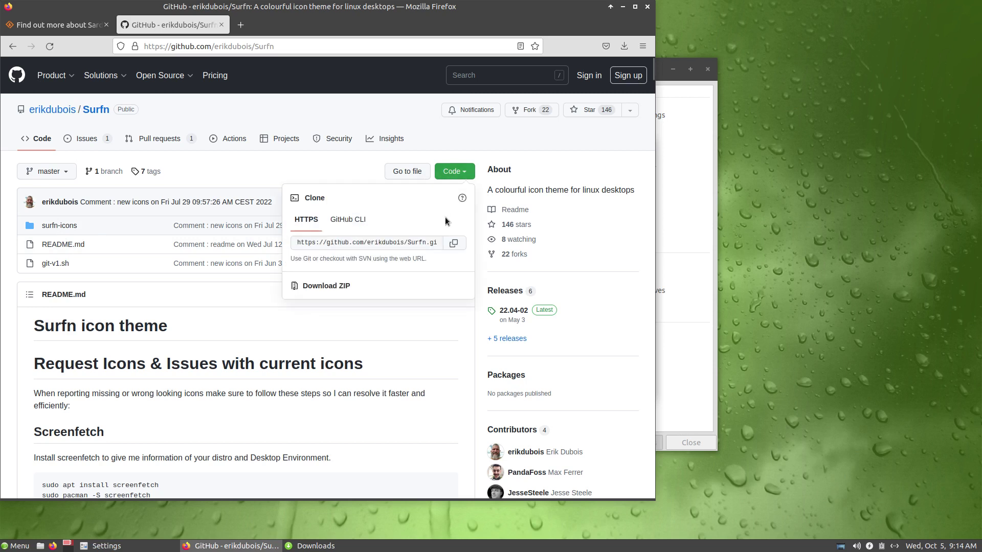
click(327, 292)
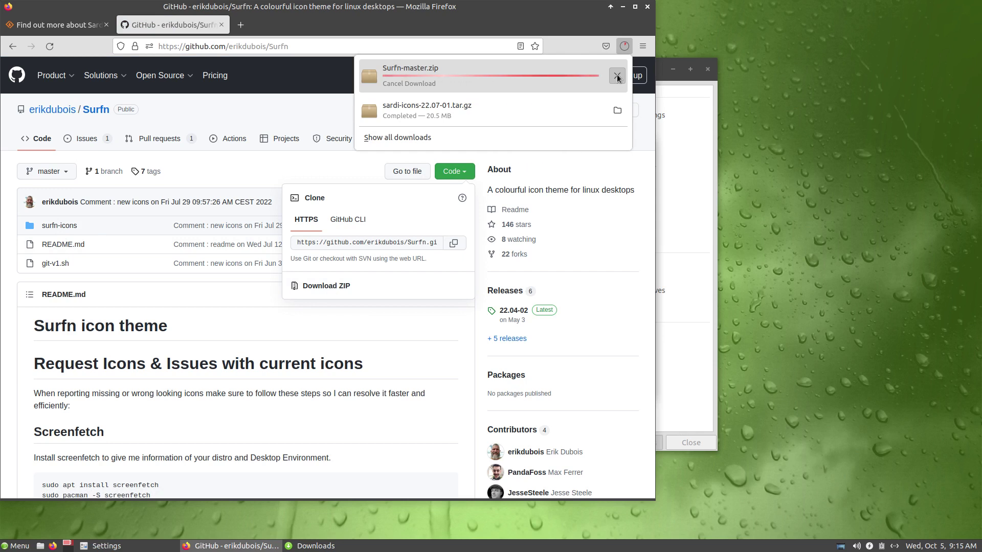
Step: Extract Surfn-master.zip into its own folder in Downloads
click(617, 111)
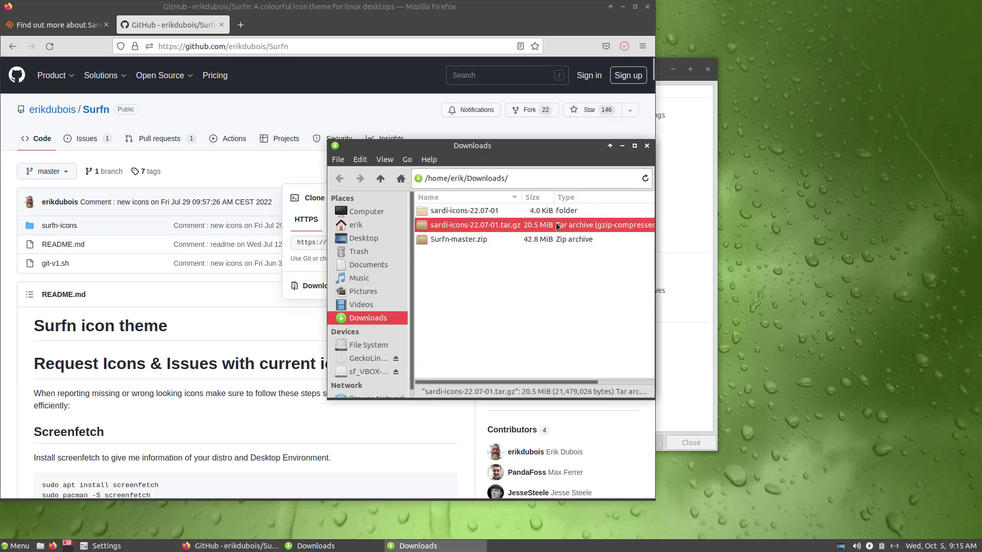
click(464, 238)
right_click(465, 238)
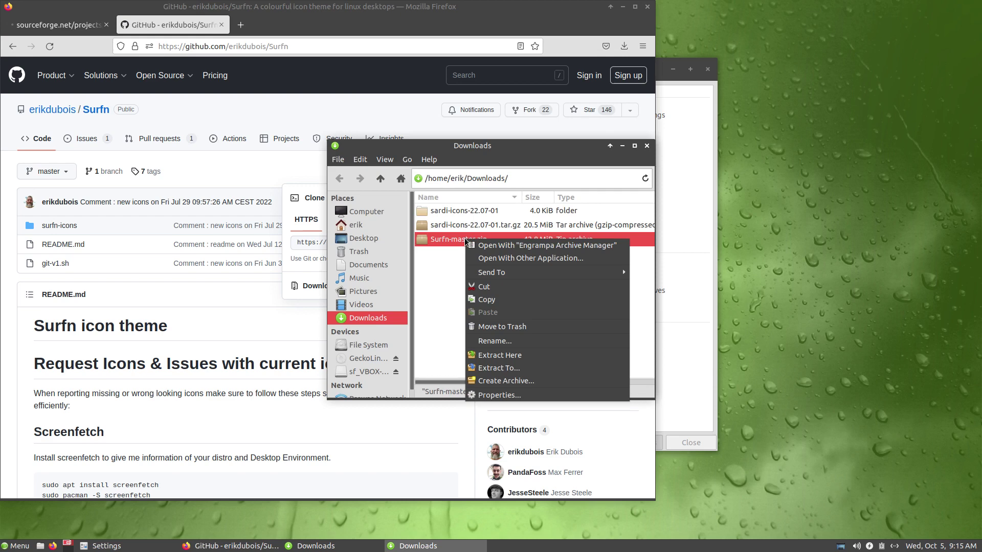
click(528, 367)
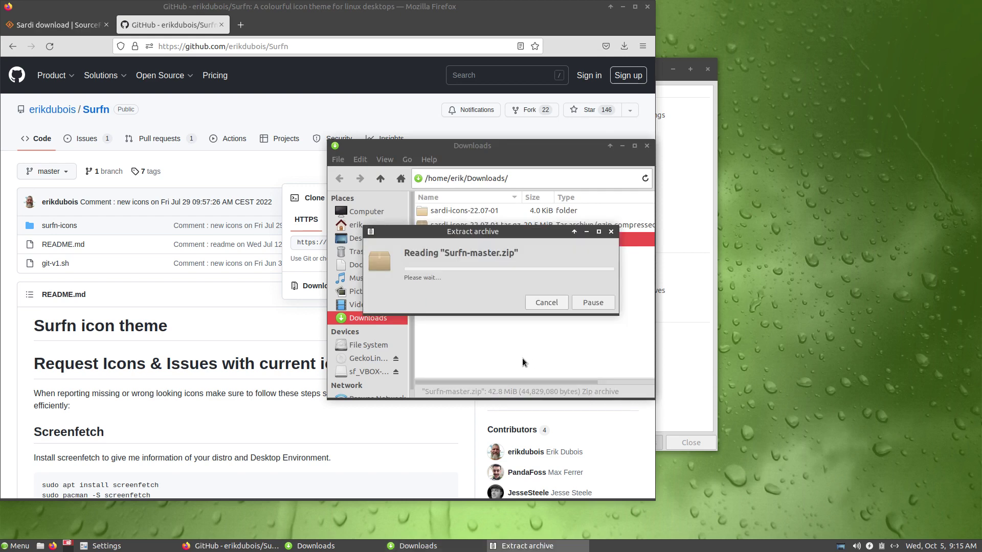
Step: Arrange the Settings and Downloads windows, and open the home folder with hidden files shown
click(622, 6)
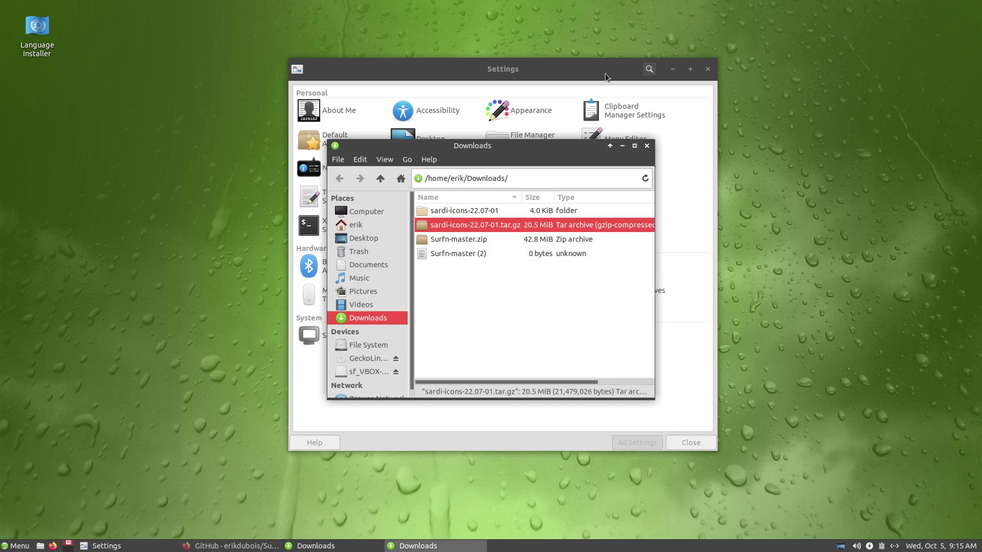
drag(606, 72, 427, 32)
drag(567, 152, 844, 84)
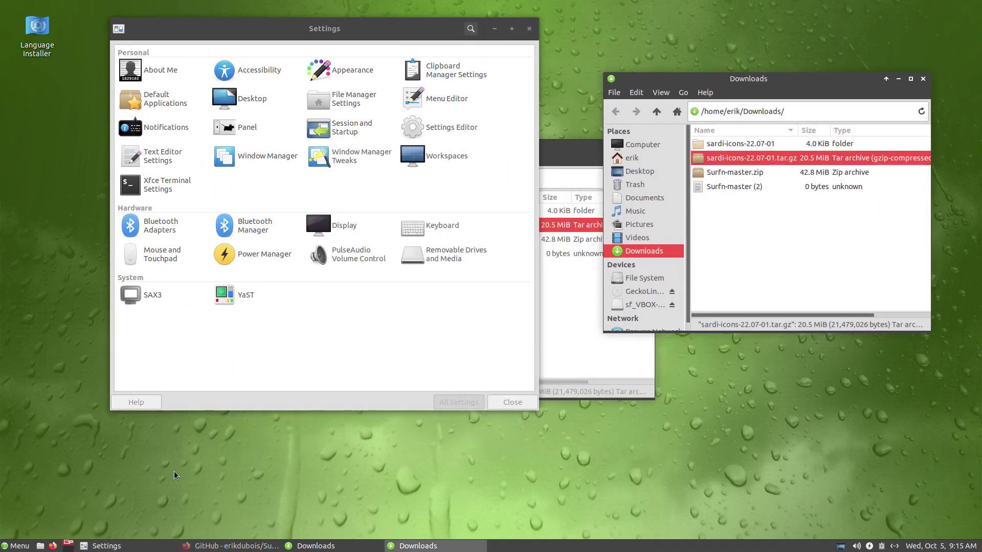
click(40, 546)
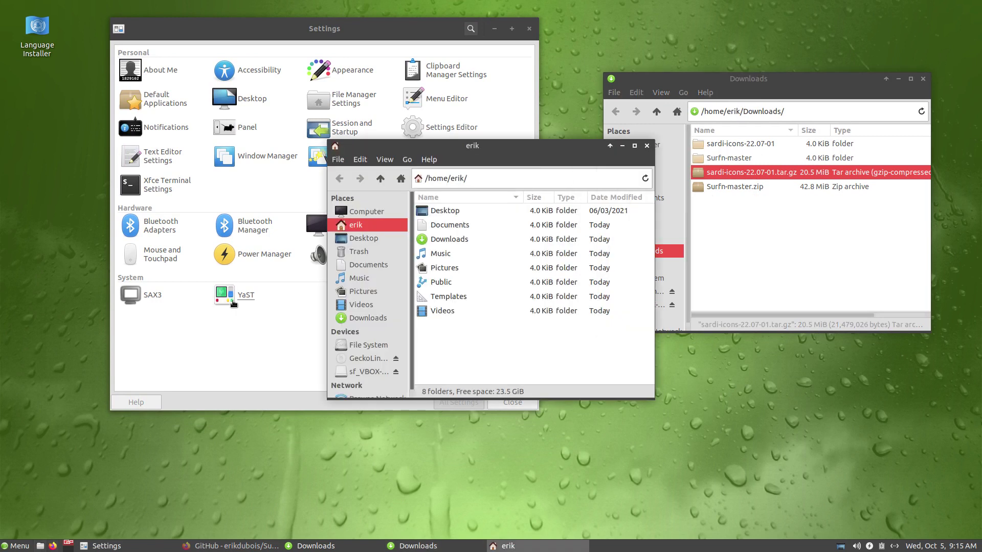
key(ctrl+h)
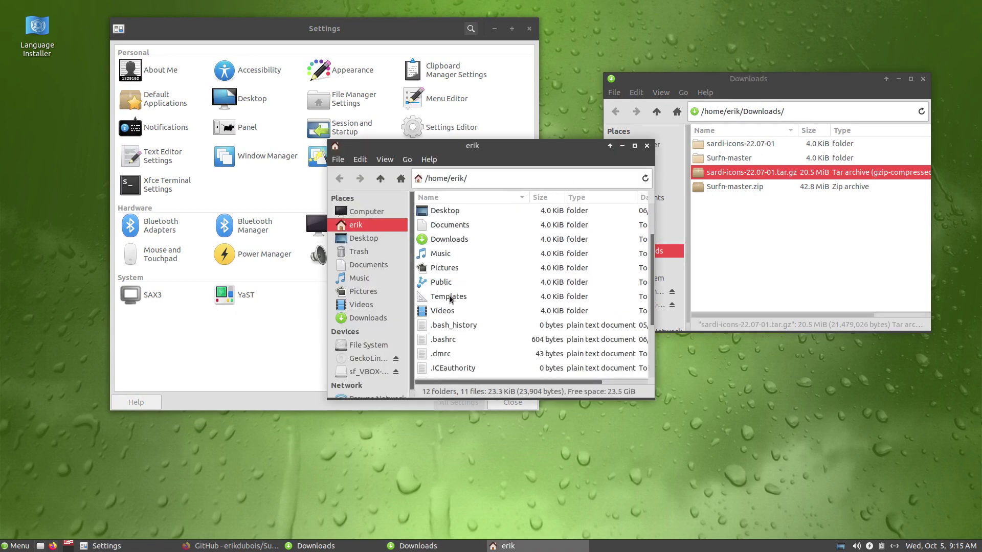
scroll(450, 299, down, 4)
scroll(451, 299, up, 6)
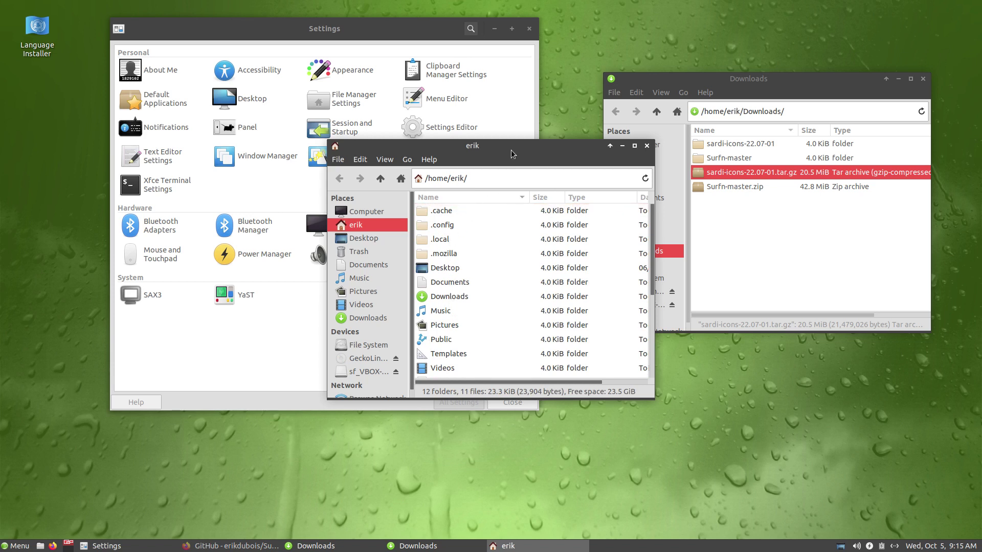
drag(513, 154, 387, 156)
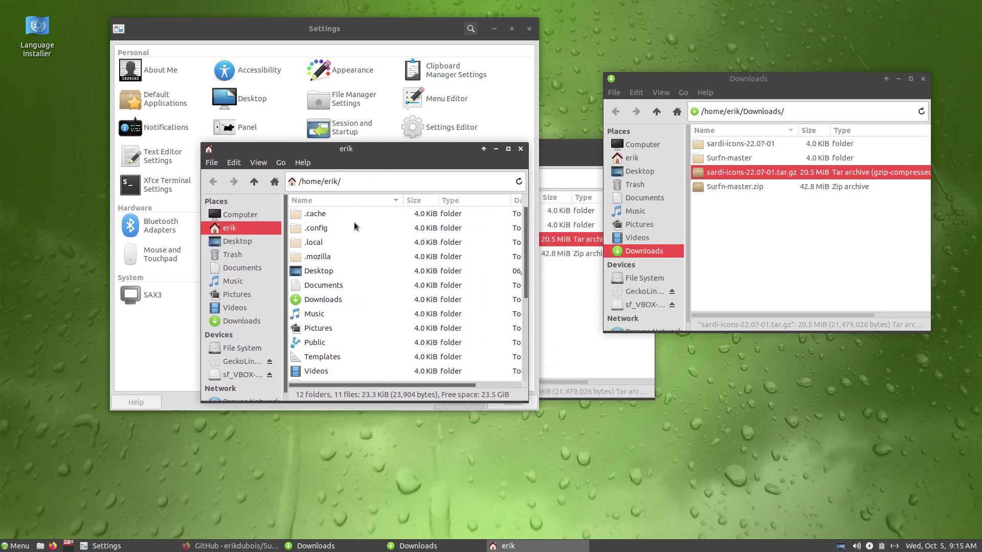
Step: Create a new '.icons' folder in the home folder and open it
key(ctrl+1)
right_click(359, 246)
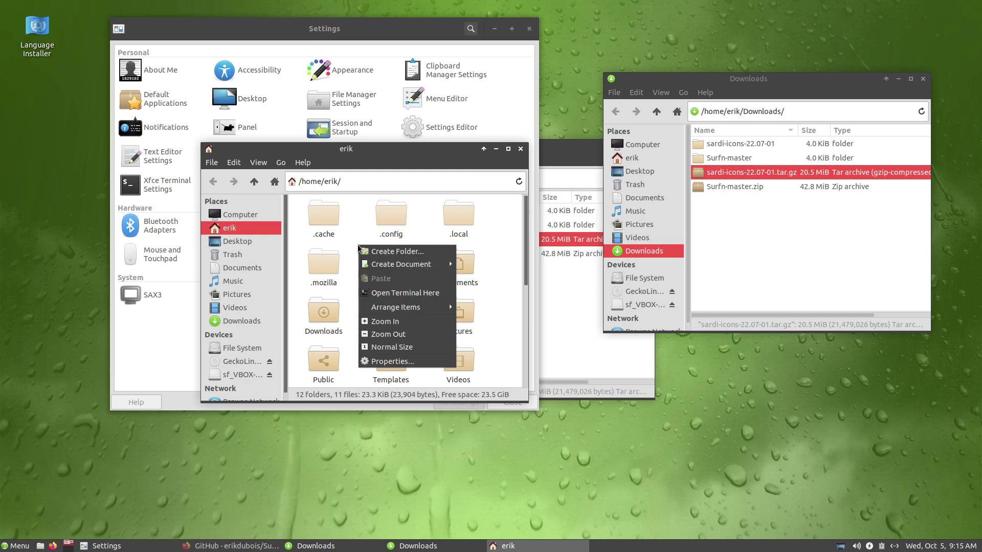
click(388, 252)
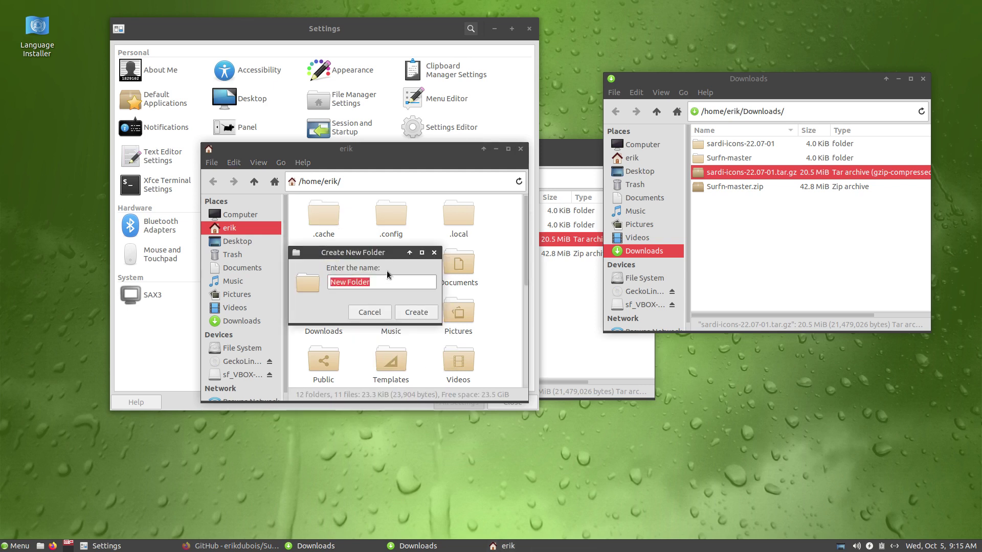
text(.icons)
key(Return)
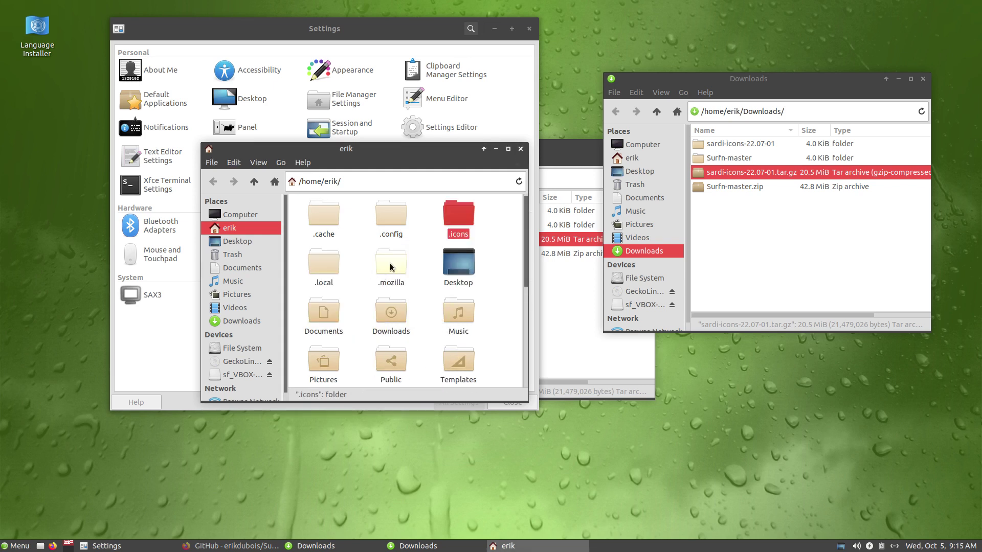
double_click(431, 221)
Step: Move surfn-icons and all 24 Sardi icon folders into .icons, then close the emptied Sardi window
double_click(732, 158)
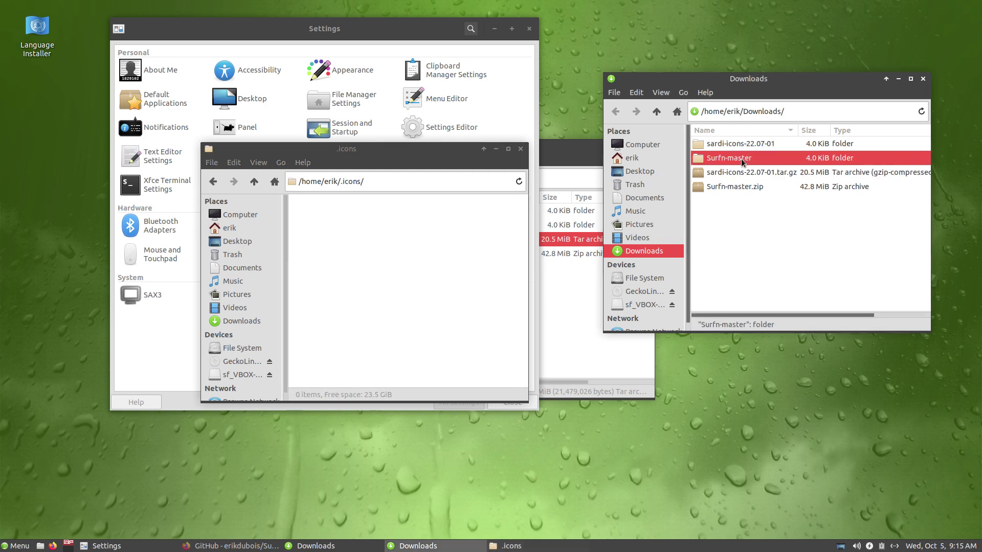
drag(718, 146, 393, 230)
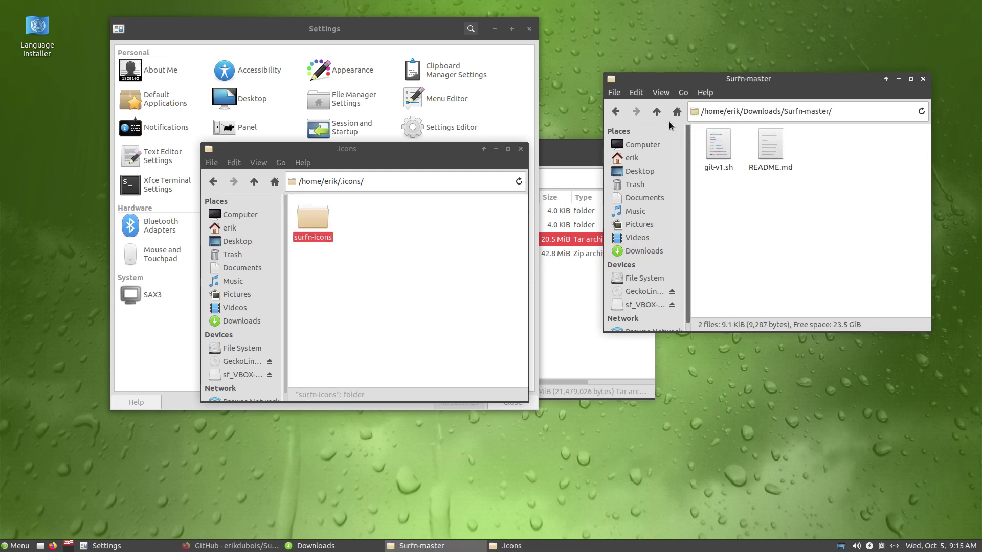
click(657, 112)
double_click(724, 152)
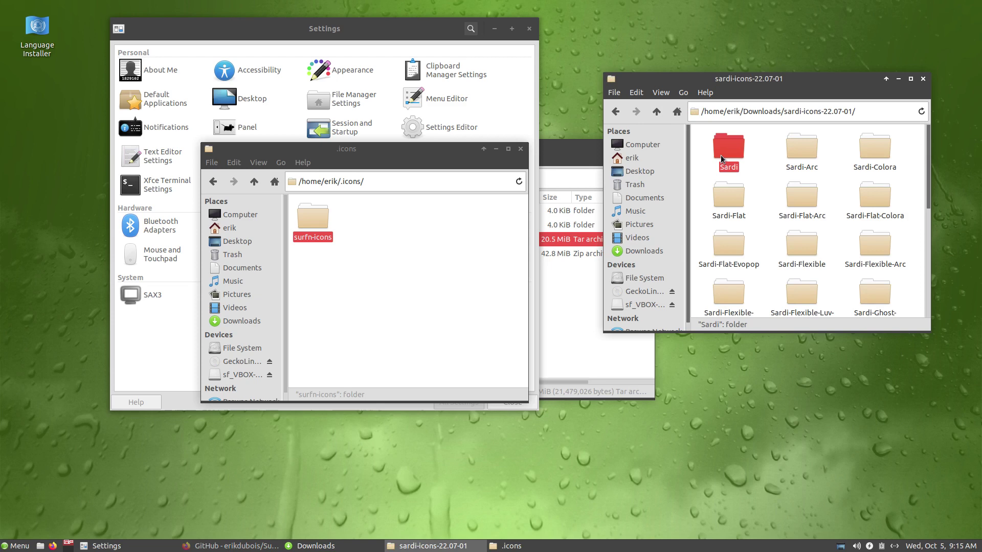
key(ctrl+a)
drag(725, 158, 434, 259)
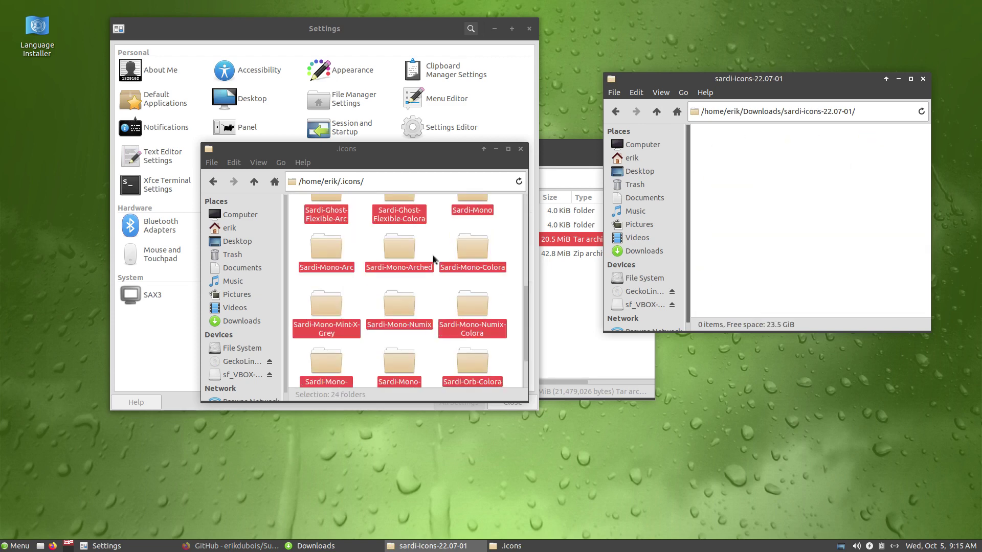
click(922, 80)
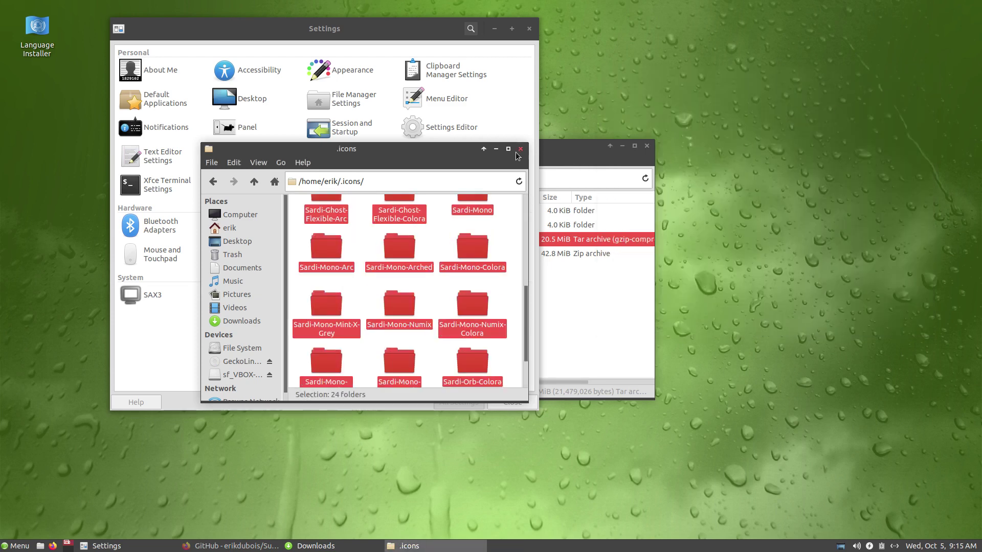
click(647, 146)
Step: Apply the Sardi Orb Colora icon theme from the Appearance Icons list
click(335, 71)
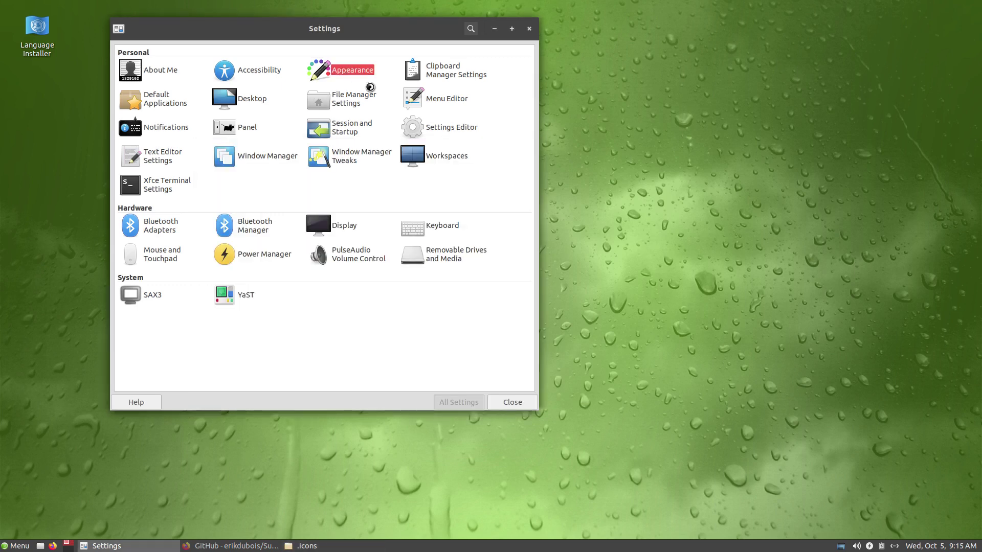
click(151, 55)
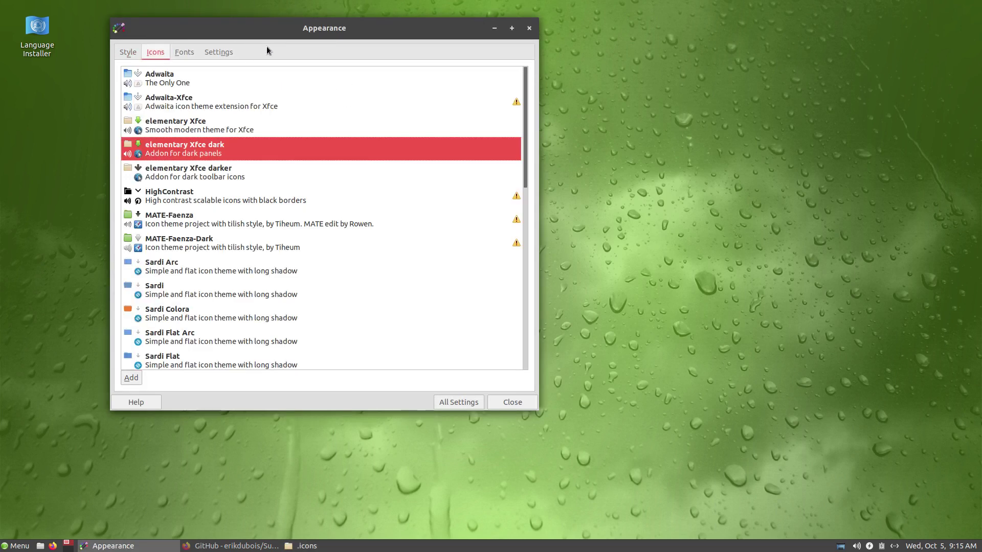
drag(297, 31, 711, 58)
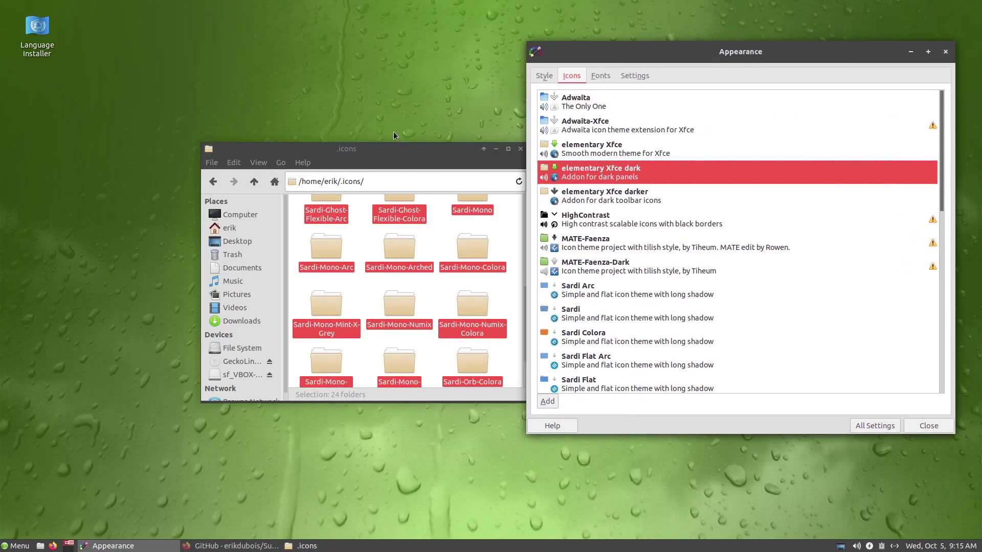
drag(395, 152, 225, 115)
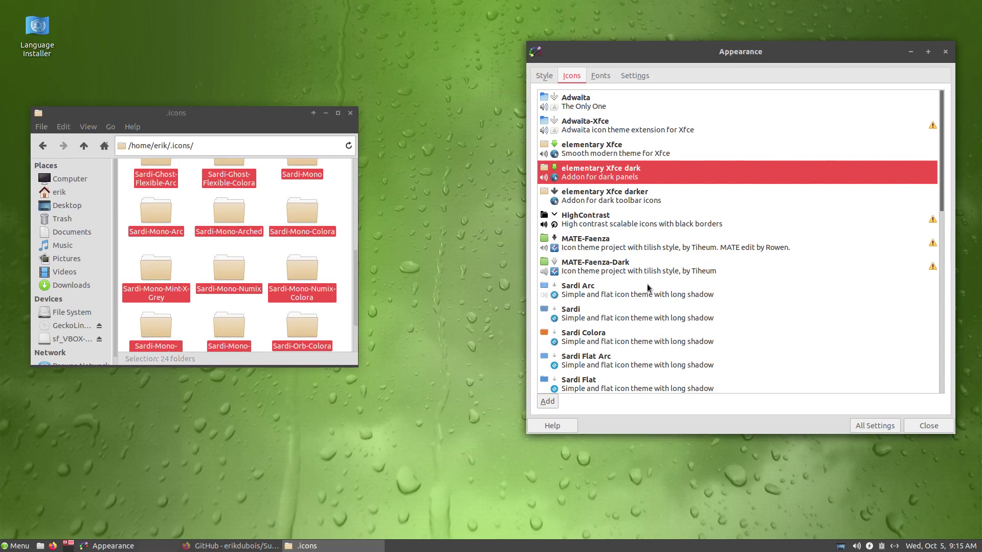
scroll(646, 284, down, 10)
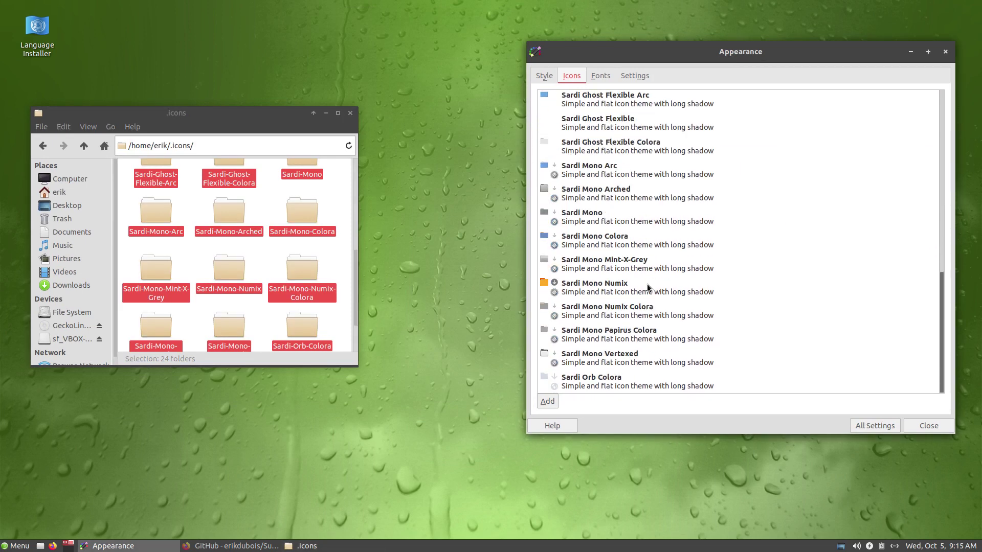
click(598, 385)
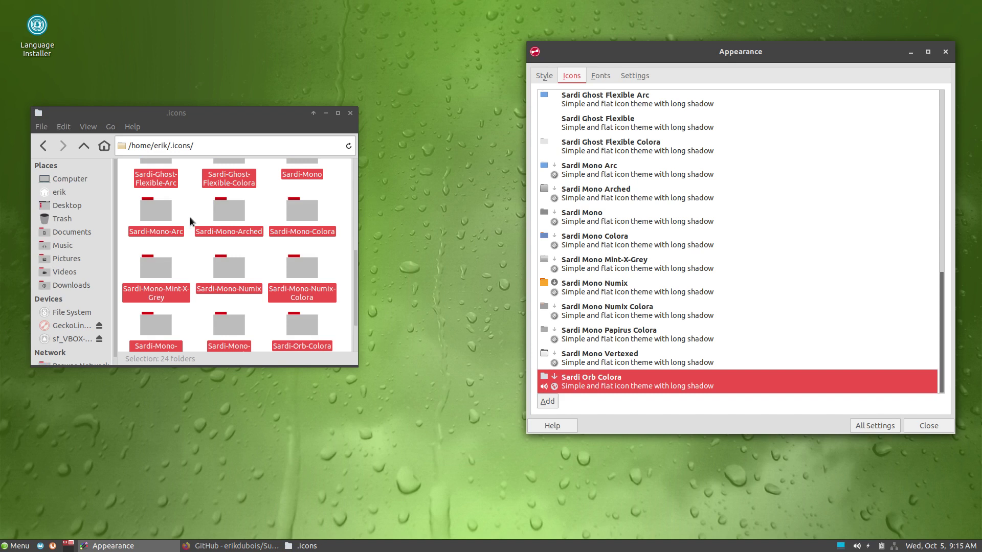
Step: Move all 21 Surfn theme folders from surfn-icons up into .icons
click(185, 198)
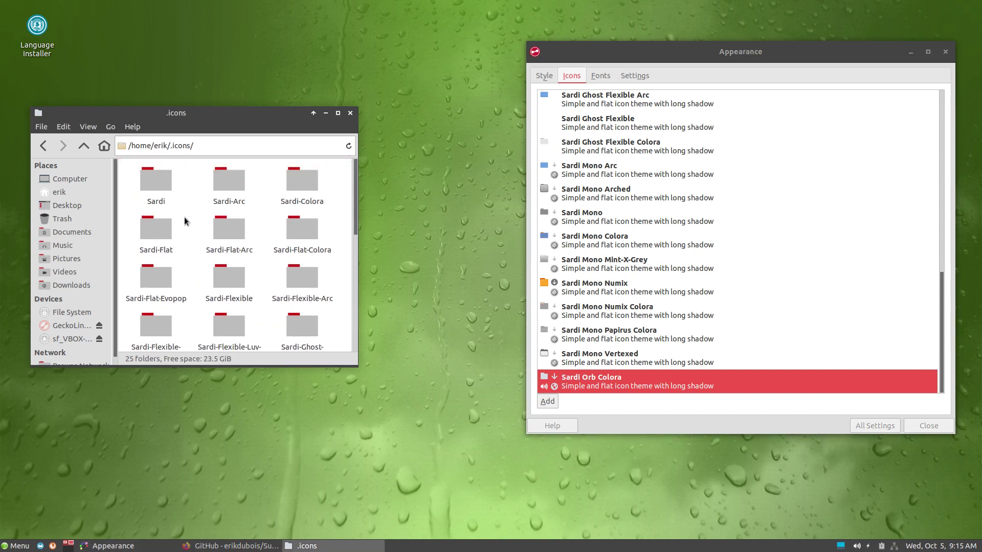
scroll(184, 217, down, 10)
double_click(161, 318)
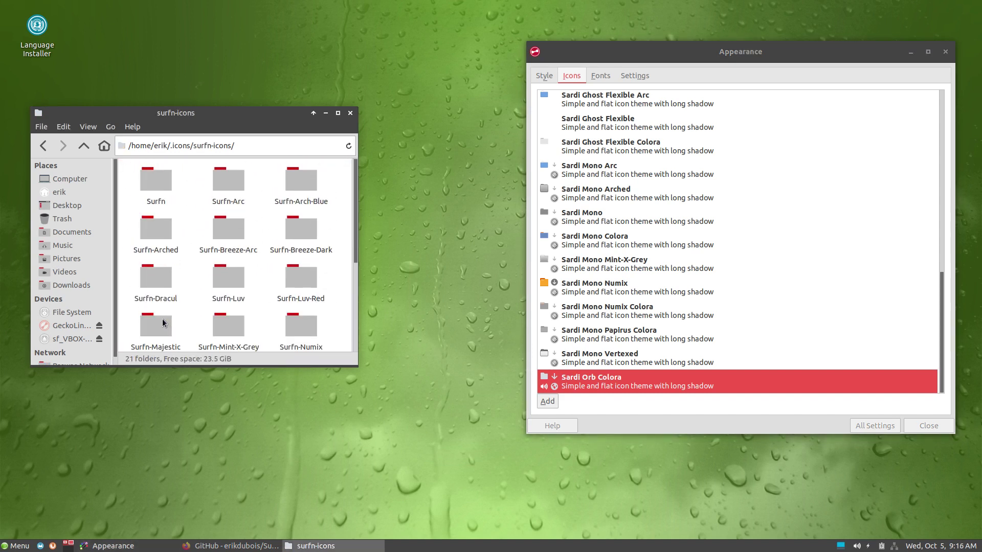
click(173, 250)
key(ctrl+a)
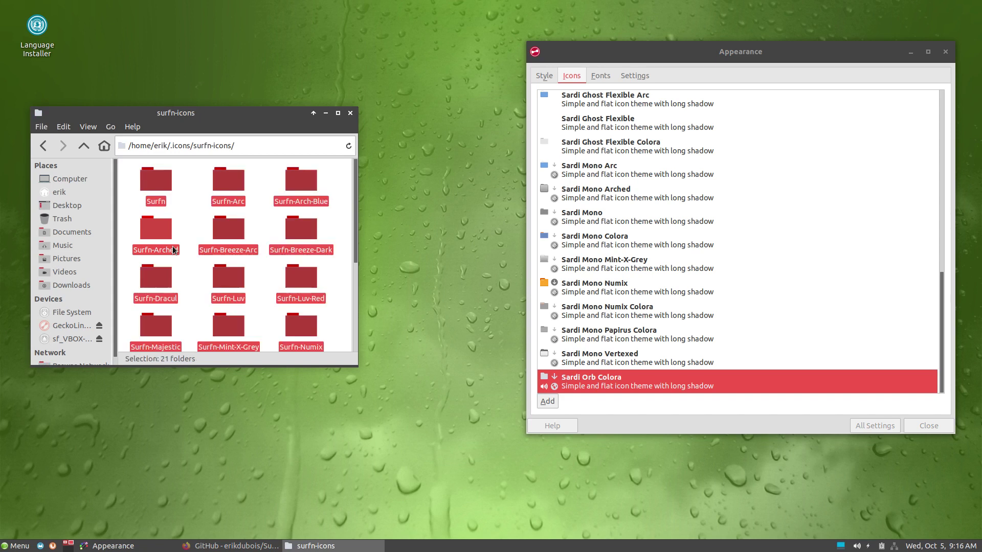
scroll(140, 225, down, 5)
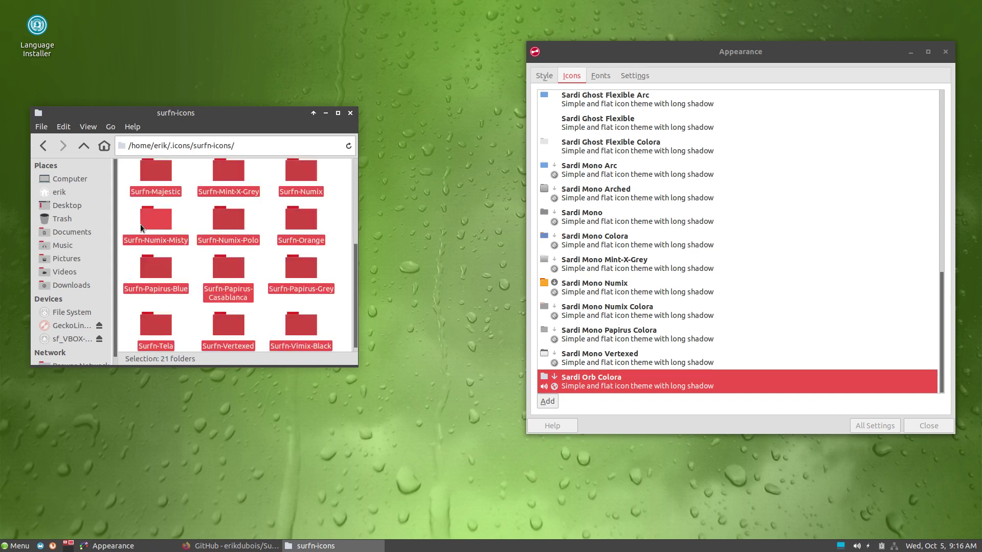
click(84, 149)
click(219, 329)
key(ctrl+v)
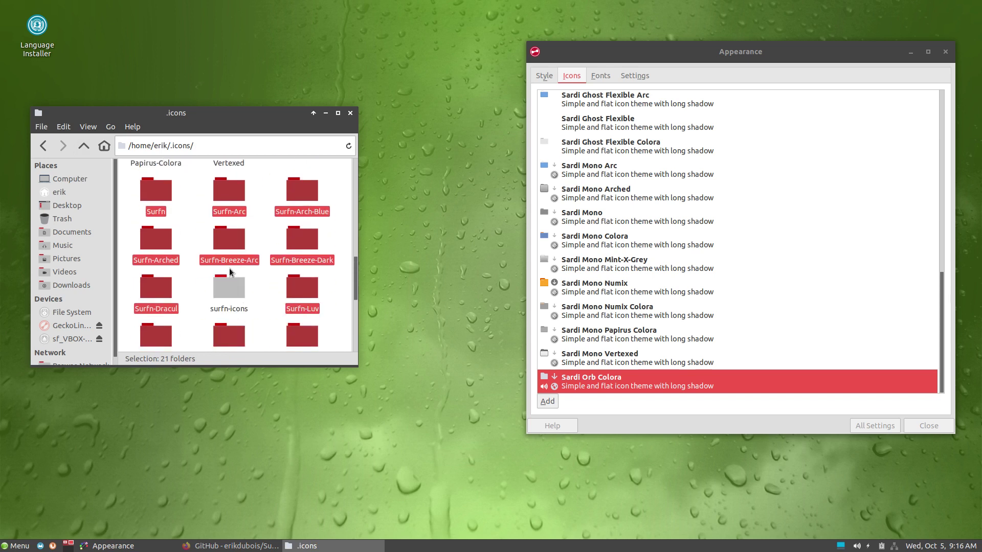
Step: Confirm the surfn-icons folder is empty and delete it
double_click(234, 292)
click(80, 146)
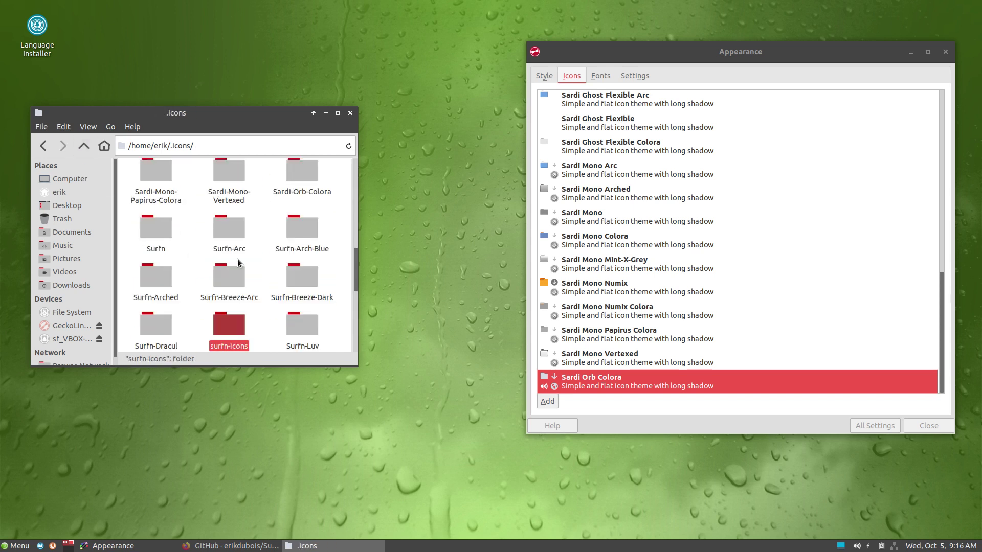
key(Delete)
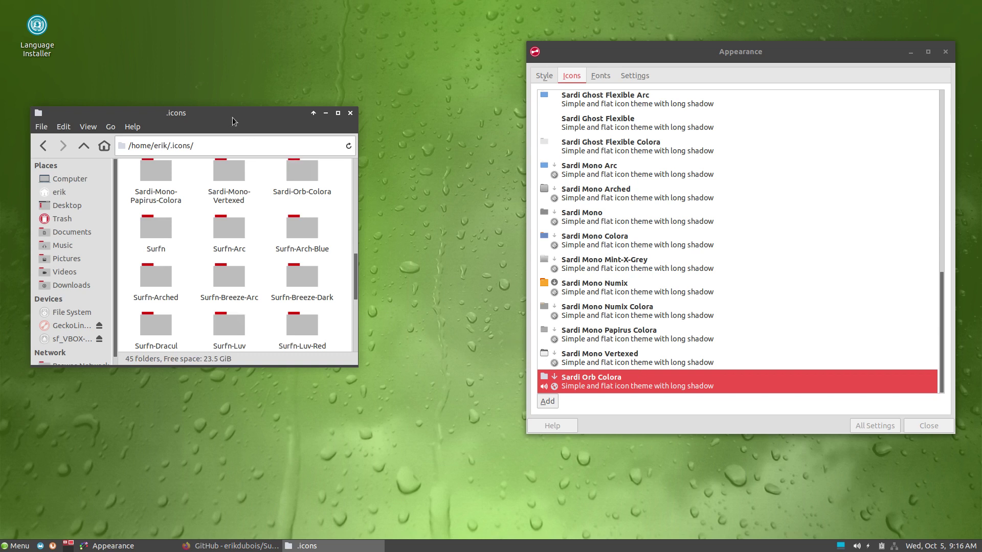
drag(232, 118, 363, 118)
Step: Open the Settings Manager from the application menu and enlarge its window
click(14, 546)
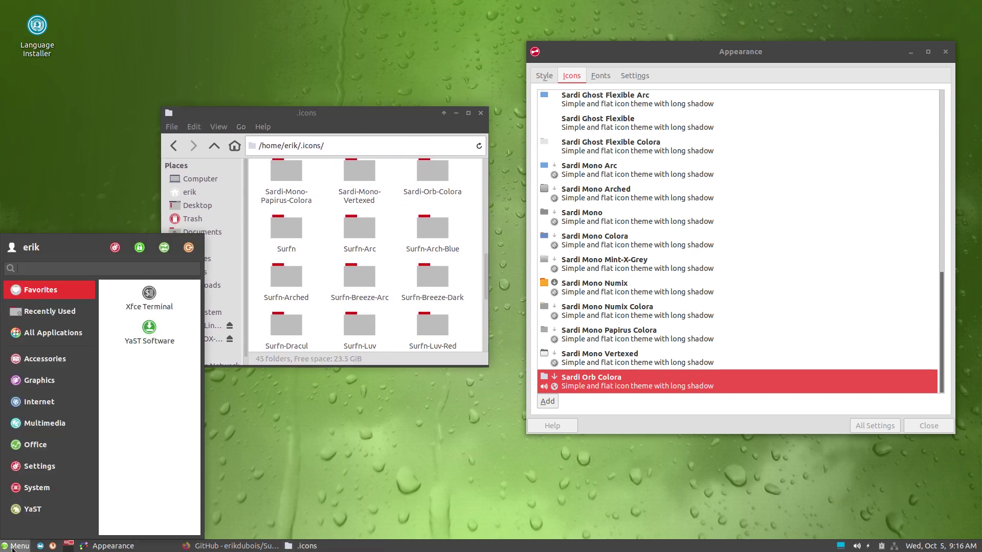
click(114, 248)
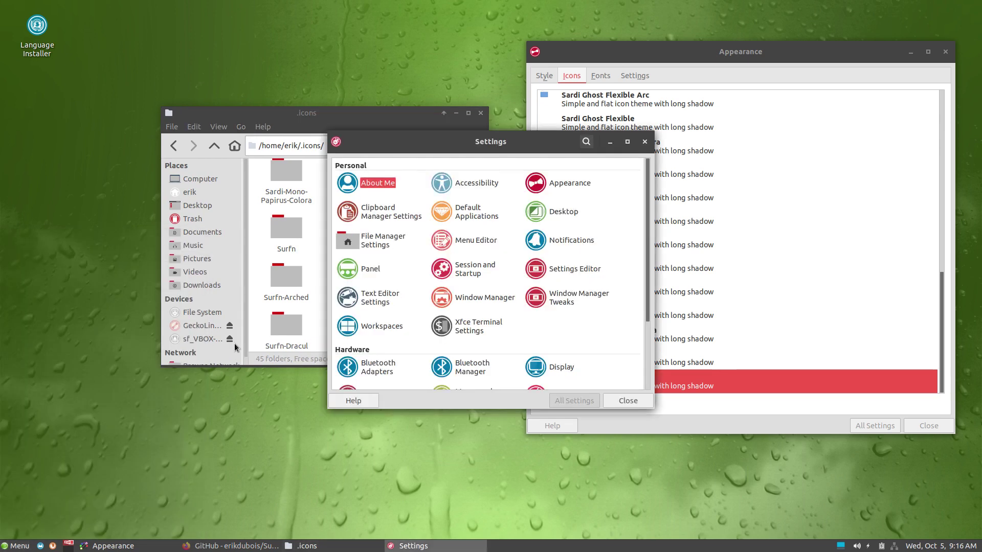
drag(523, 146, 280, 228)
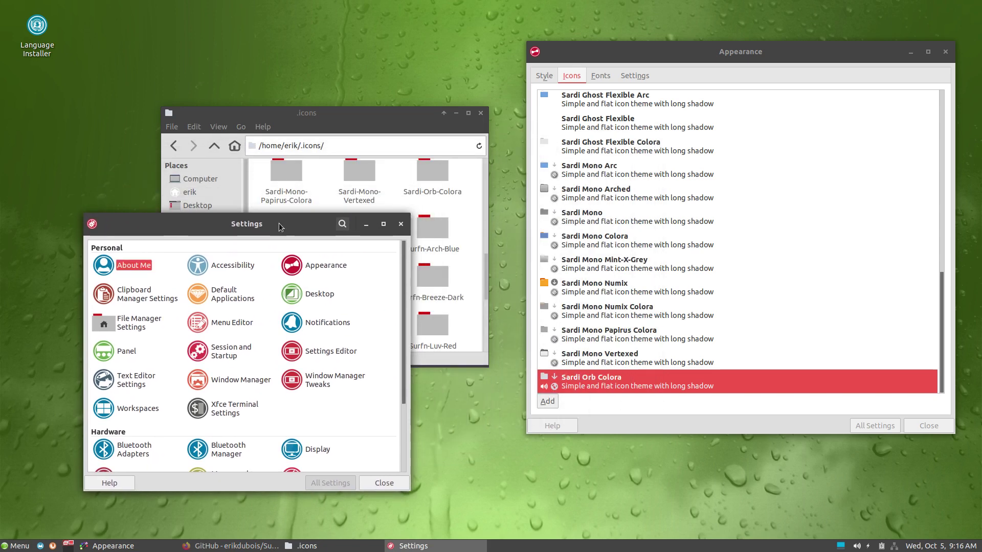
drag(346, 130, 276, 30)
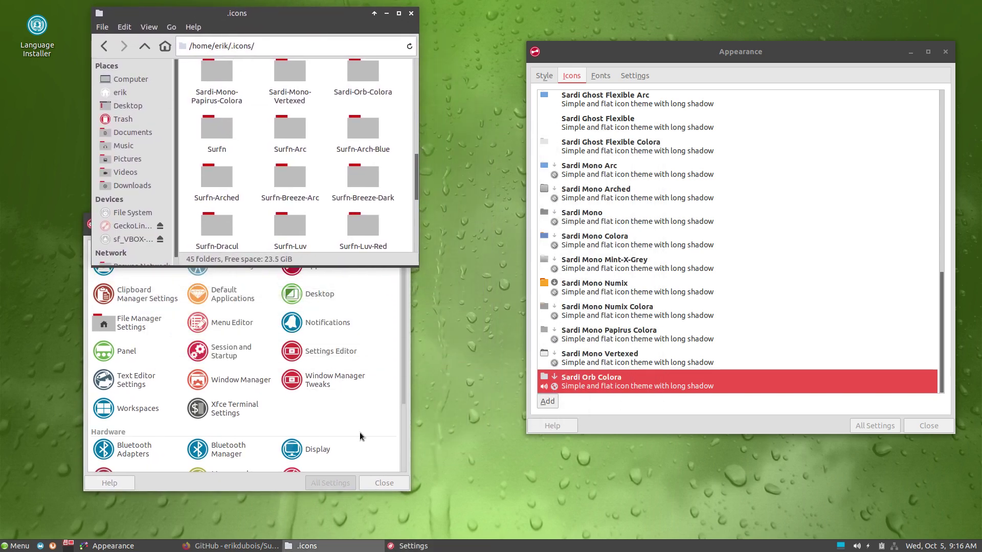
drag(405, 491, 495, 533)
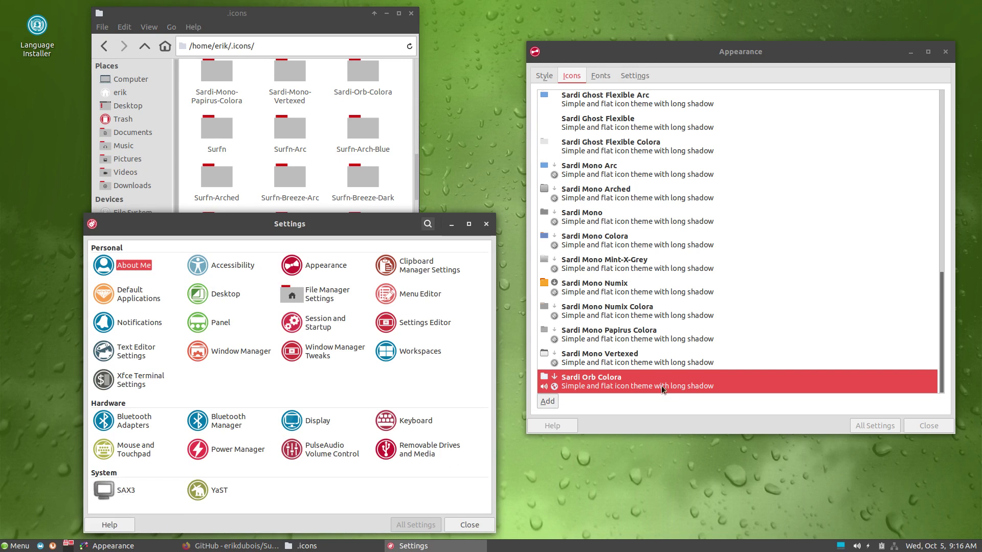
Step: Preview the Sardi Mono themes, from Sardi Mono Vertexed up to Sardi Mono Arc
click(634, 360)
click(620, 337)
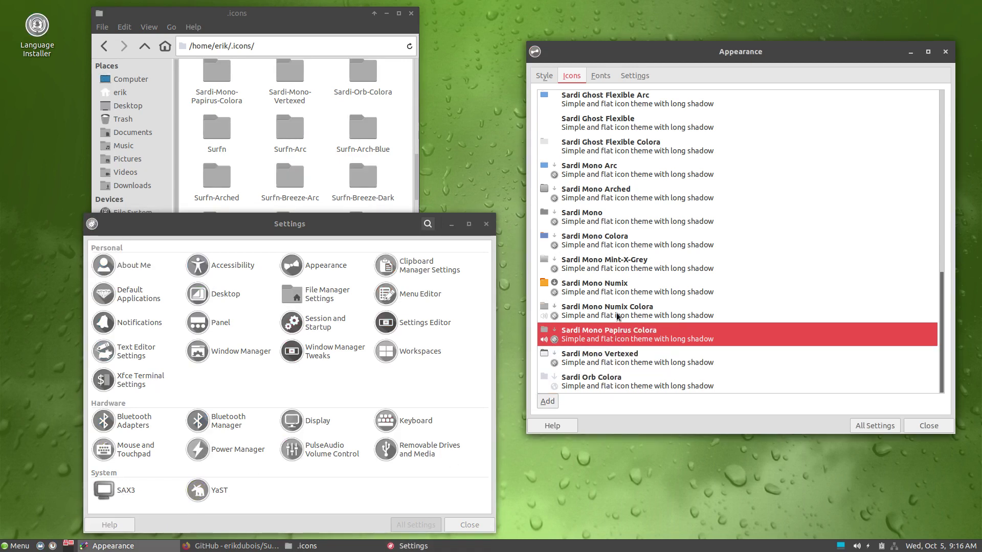
click(618, 313)
click(616, 289)
click(615, 268)
click(613, 244)
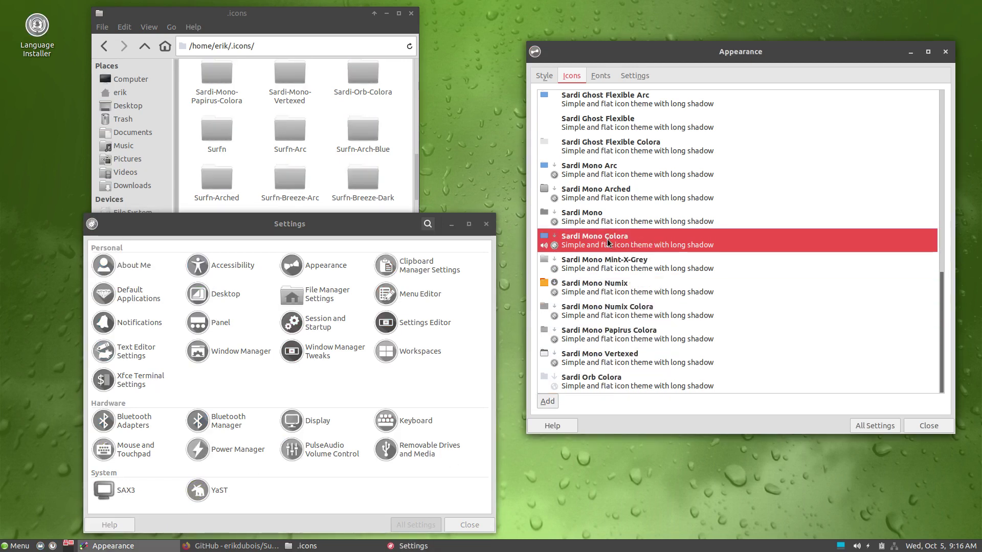
click(612, 197)
click(612, 175)
Step: Preview the Sardi Ghost Flexible Arc, Sardi Flexible variants, Flat Evopop and Flat Colora themes
scroll(613, 175, up, 4)
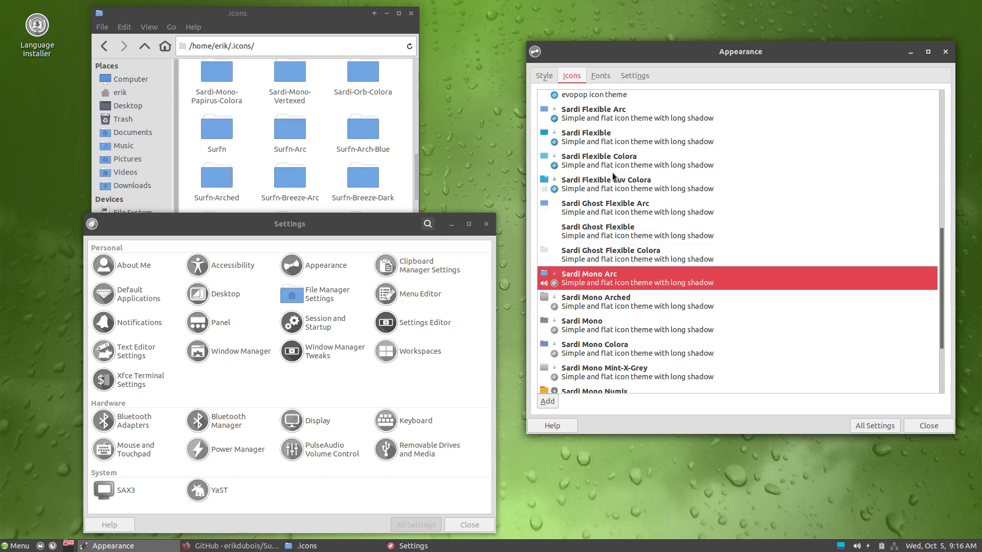
click(612, 202)
click(618, 182)
click(616, 154)
click(612, 134)
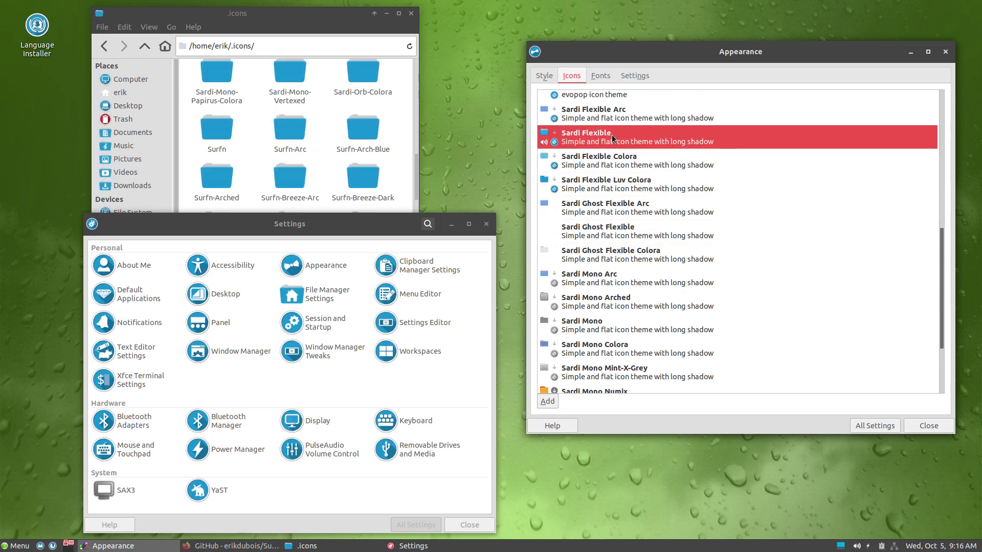
scroll(637, 228, up, 3)
click(609, 186)
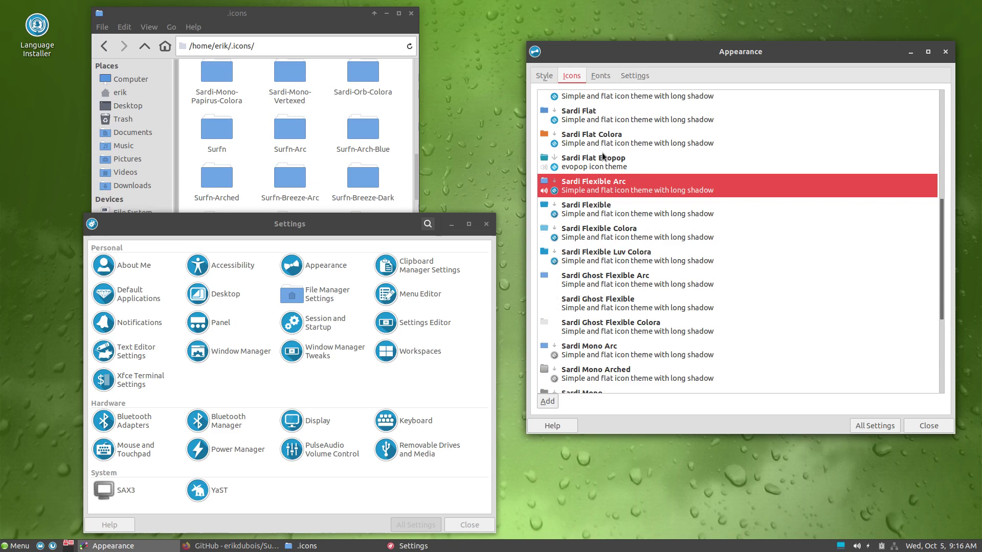
click(604, 160)
click(606, 137)
Step: Preview Sardi Flat, Sardi Flat Arc, Sardi and Sardi Arc icon themes
scroll(623, 237, up, 4)
click(621, 225)
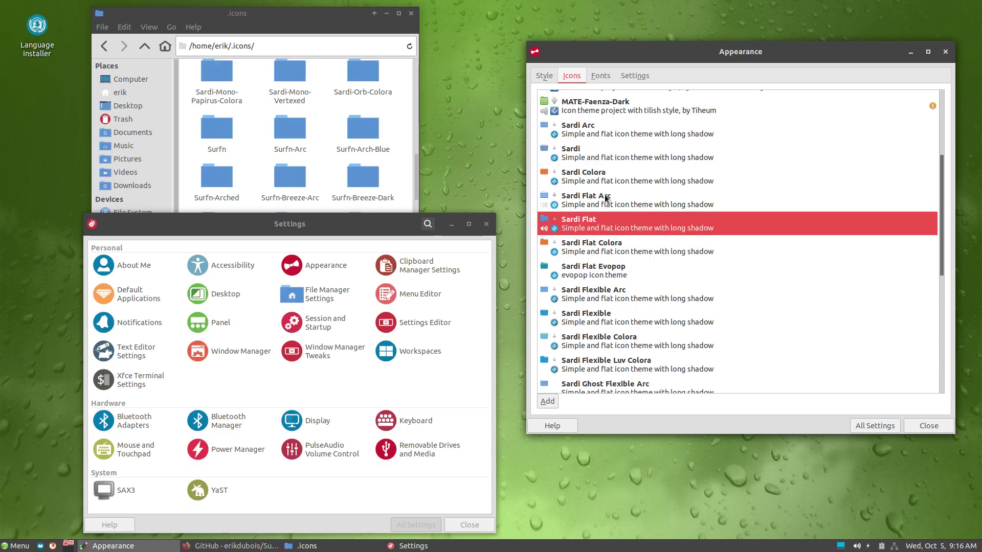
click(611, 199)
click(604, 151)
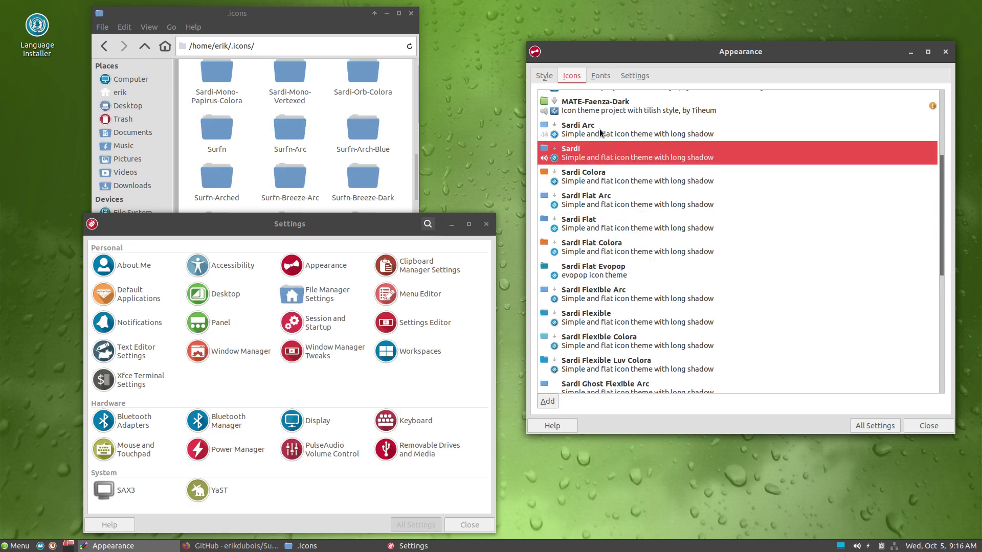
click(599, 129)
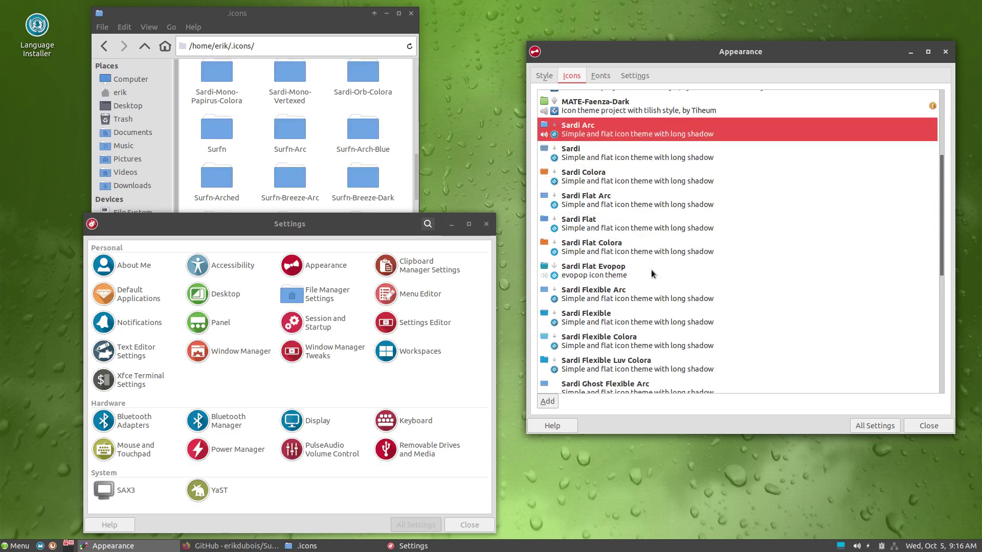
Step: Apply the Surfn Vimix Black icon theme
click(876, 425)
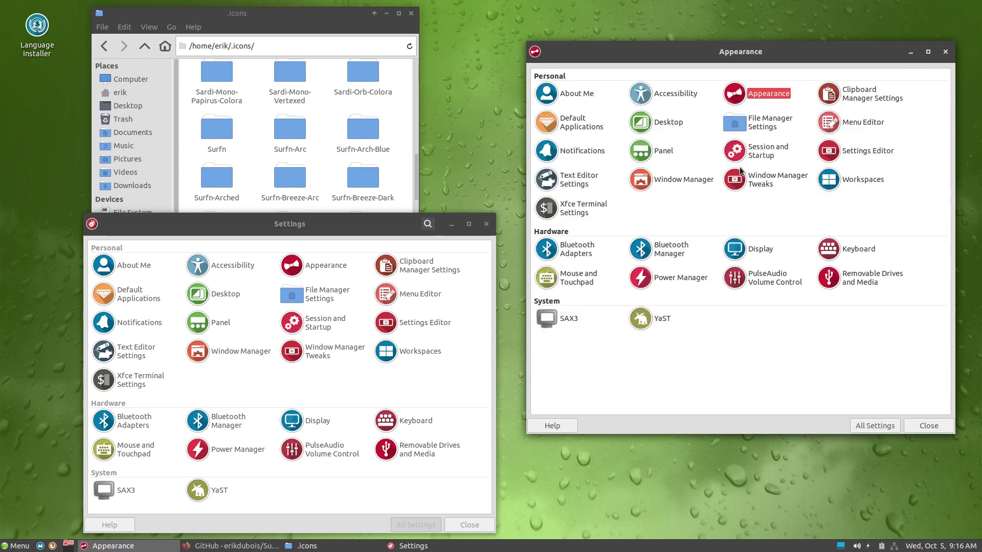
click(583, 77)
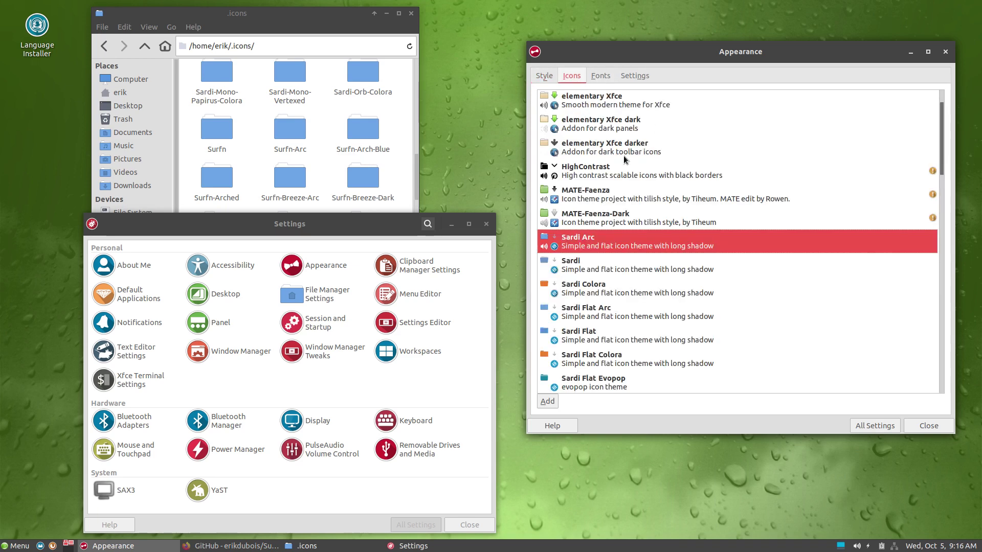
scroll(679, 276, down, 10)
click(619, 381)
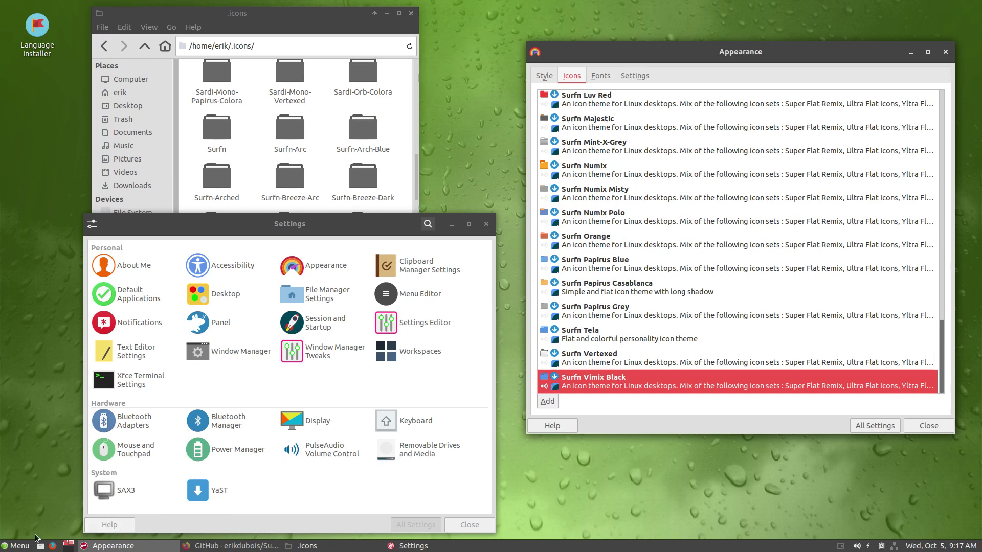
Step: Preview Surfn themes from Surfn Vertexed, Tela and Papirus down to Surfn Numix Misty
click(20, 546)
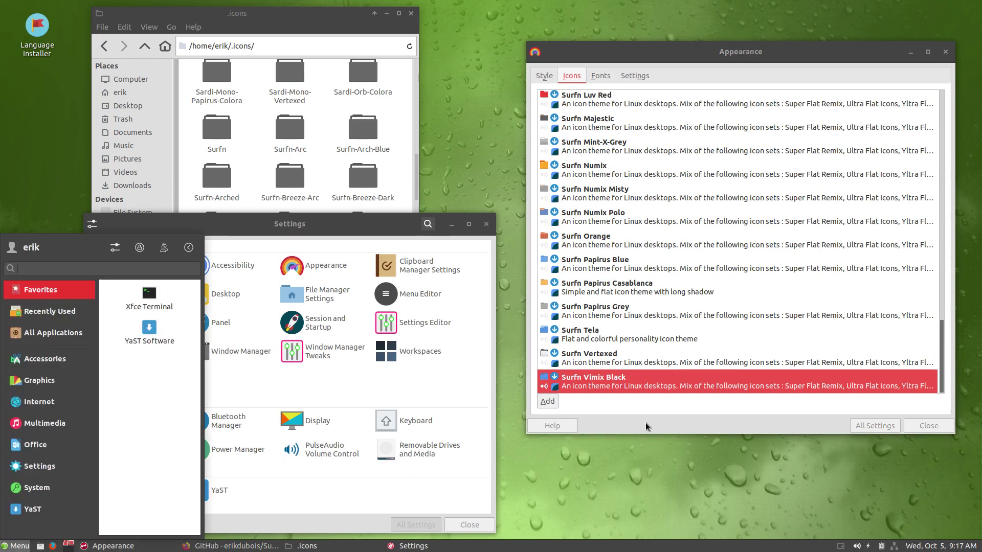
click(632, 377)
click(625, 358)
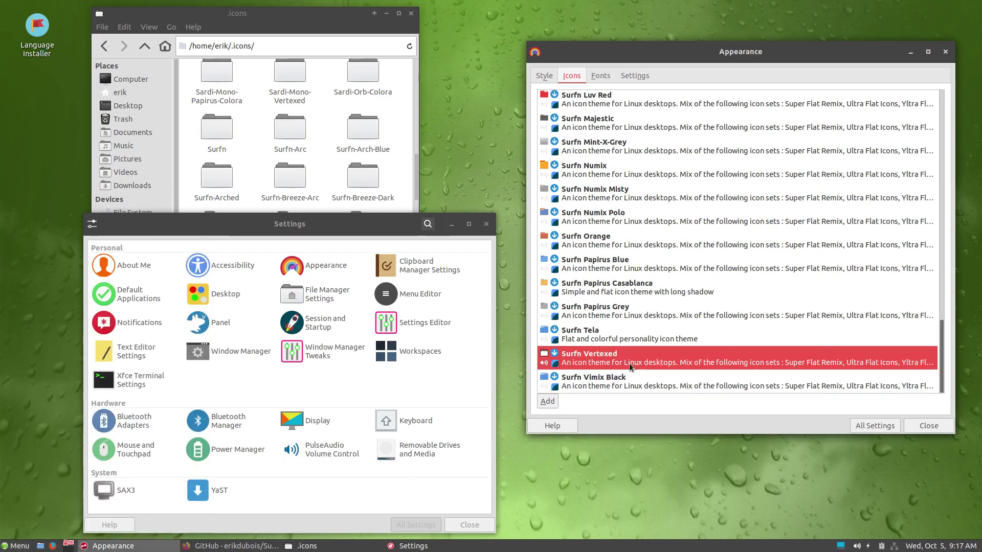
click(601, 330)
click(601, 310)
click(602, 283)
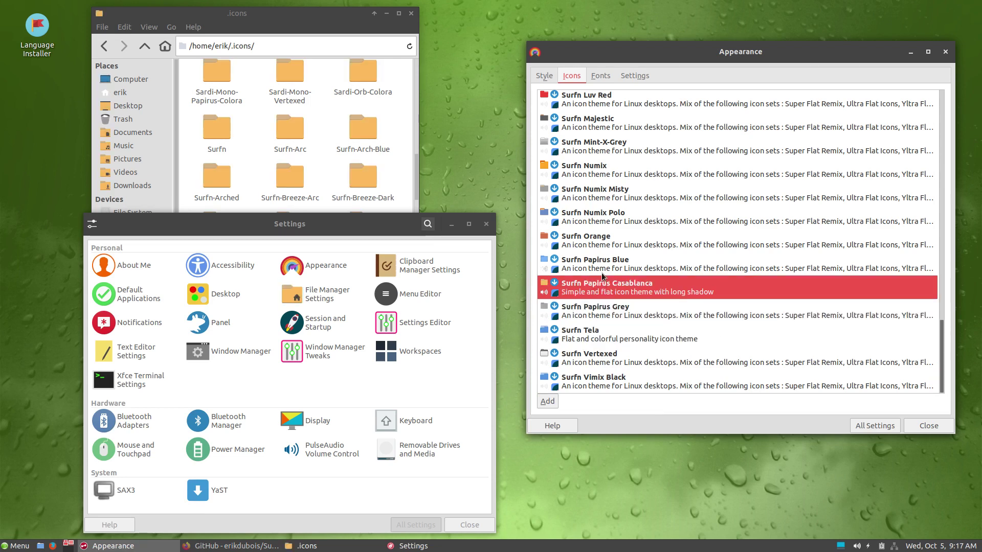
click(602, 260)
click(602, 239)
click(595, 219)
click(598, 198)
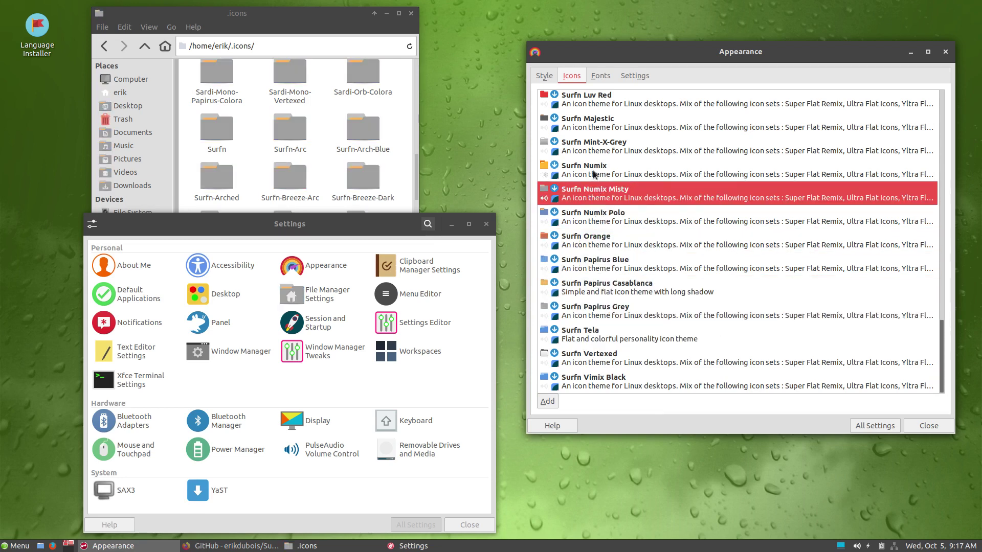
Step: Try Surfn Numix, Mint-X-Grey, Majestic, Luv Red and Luv, then apply Sardi Flexible
click(596, 168)
click(596, 145)
click(595, 126)
click(593, 99)
scroll(634, 248, up, 3)
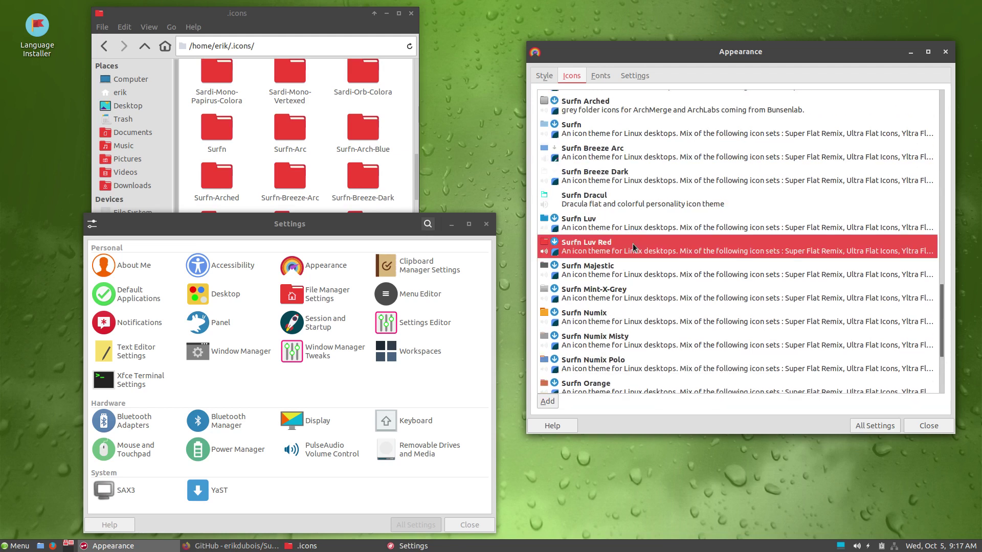
click(604, 230)
scroll(604, 282, up, 5)
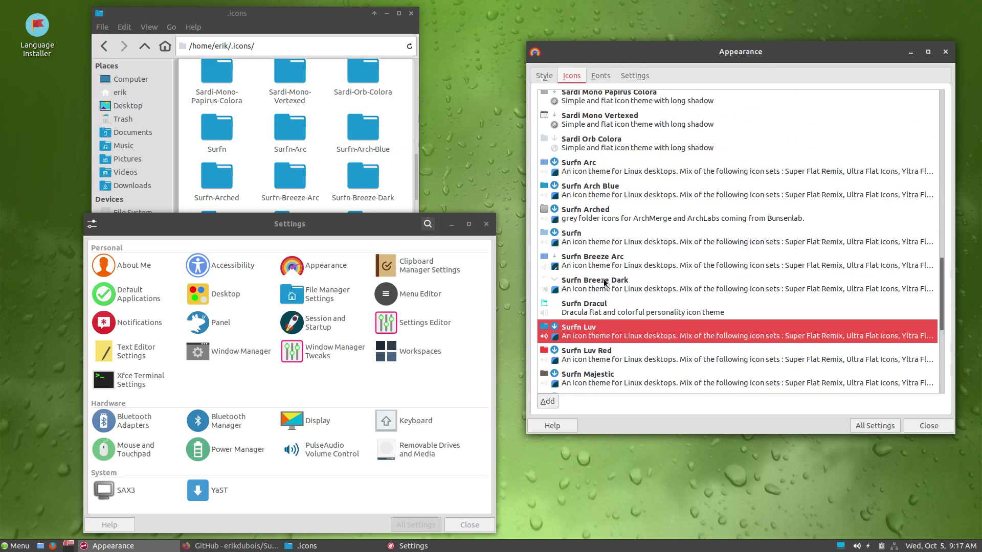
scroll(604, 282, up, 12)
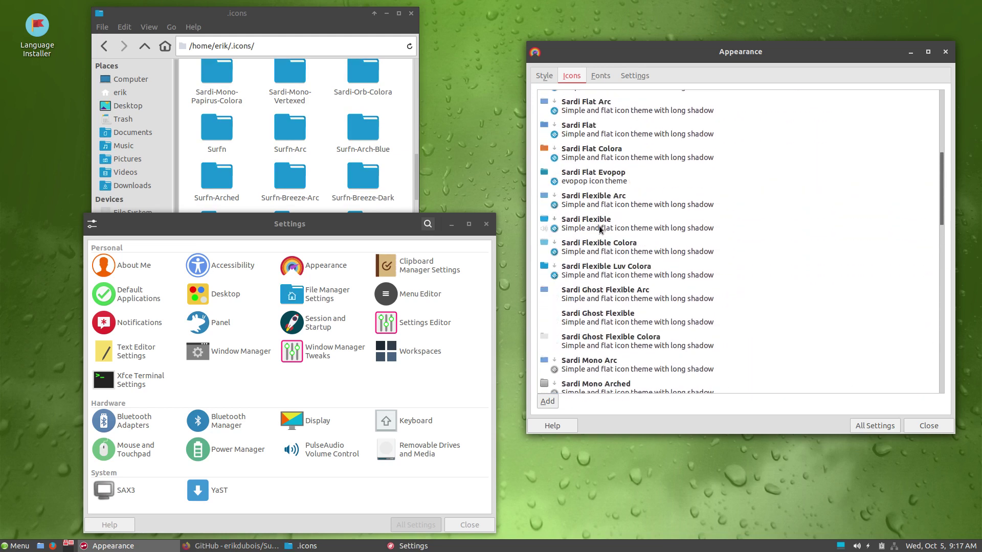
click(602, 227)
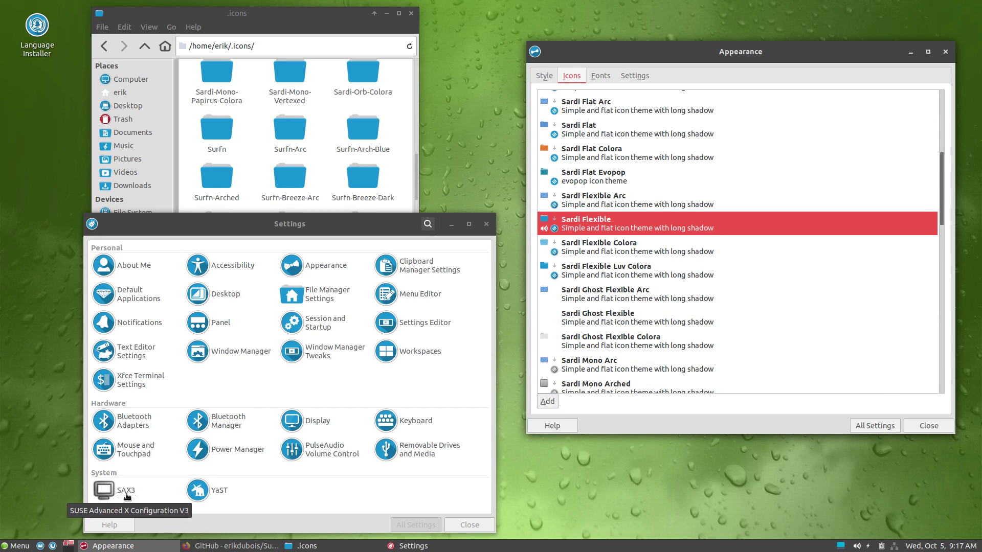
Step: Show All Applications in a widened Whisker Menu and scroll through the Sardi Flexible icons
click(13, 547)
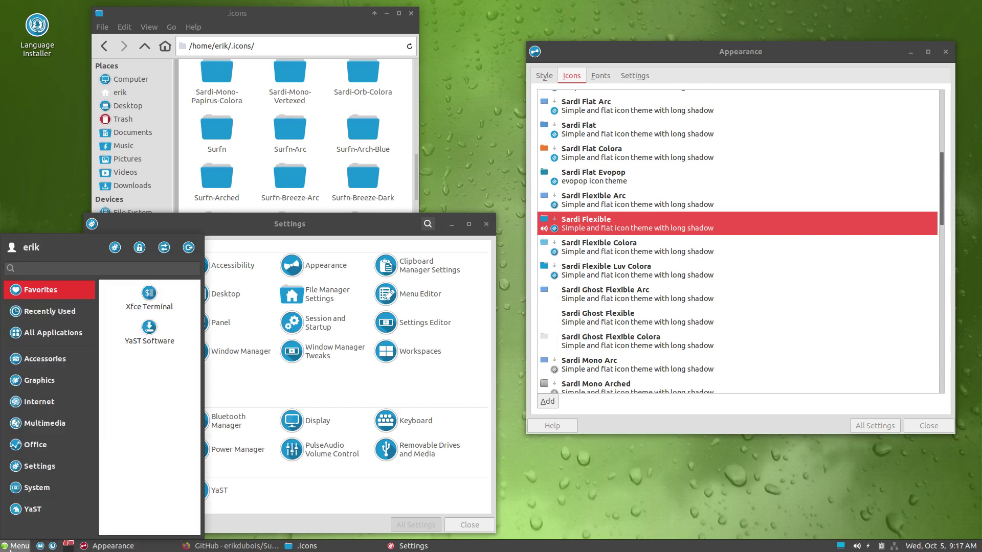
click(61, 333)
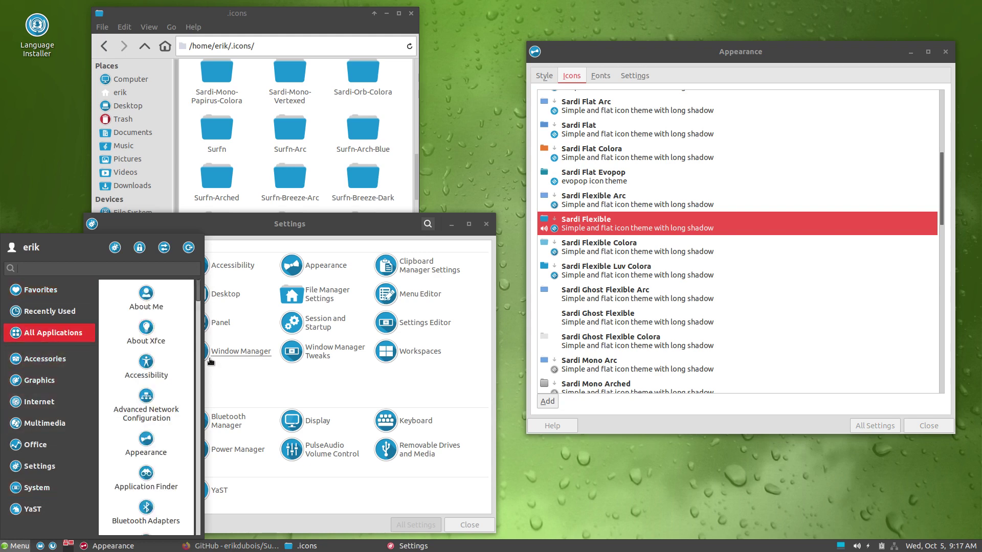
drag(203, 358, 855, 387)
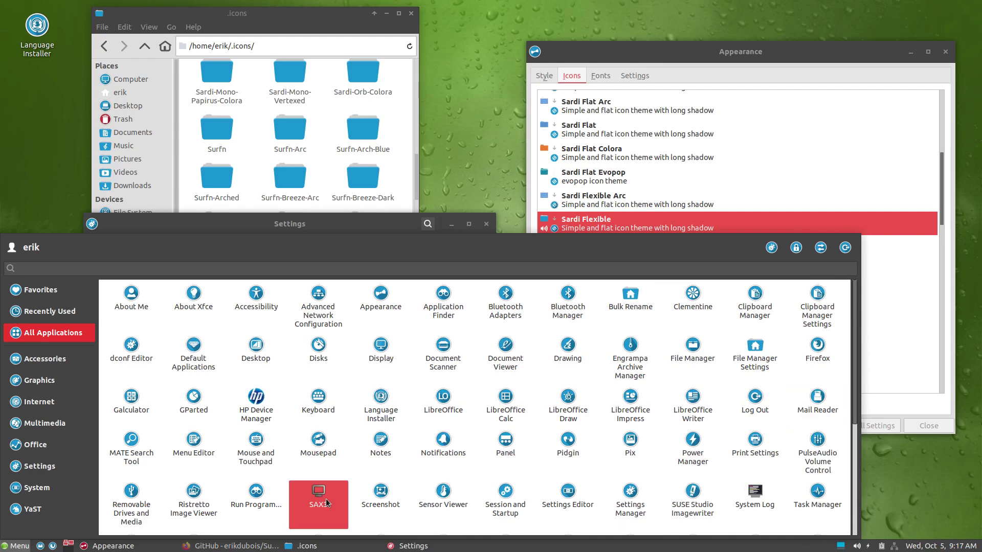
scroll(325, 498, down, 2)
scroll(326, 500, down, 1)
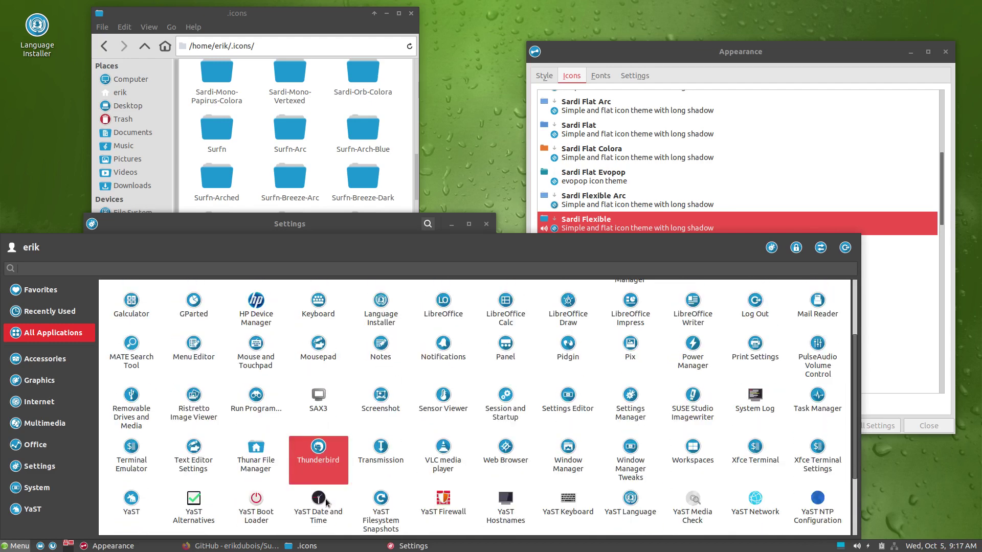
scroll(326, 500, down, 1)
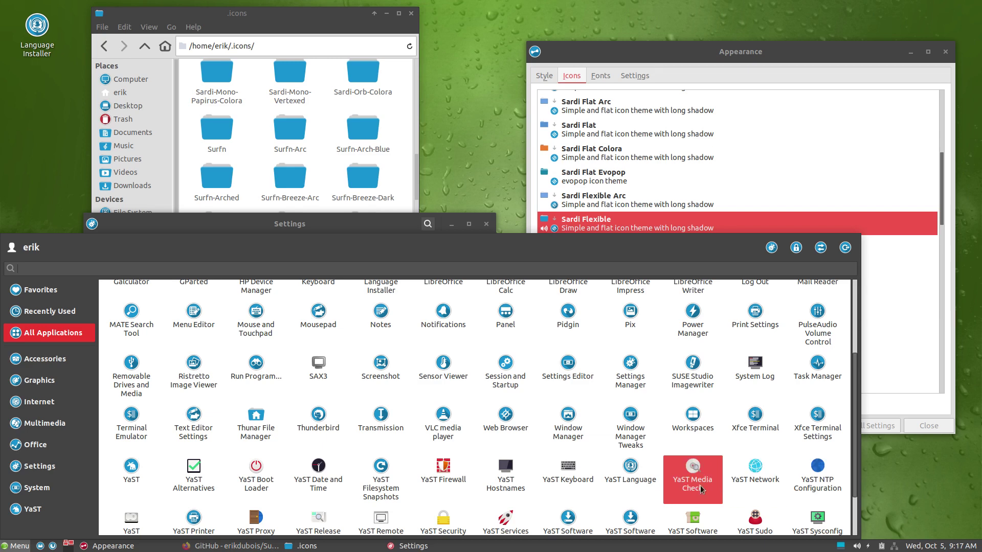
scroll(663, 485, down, 3)
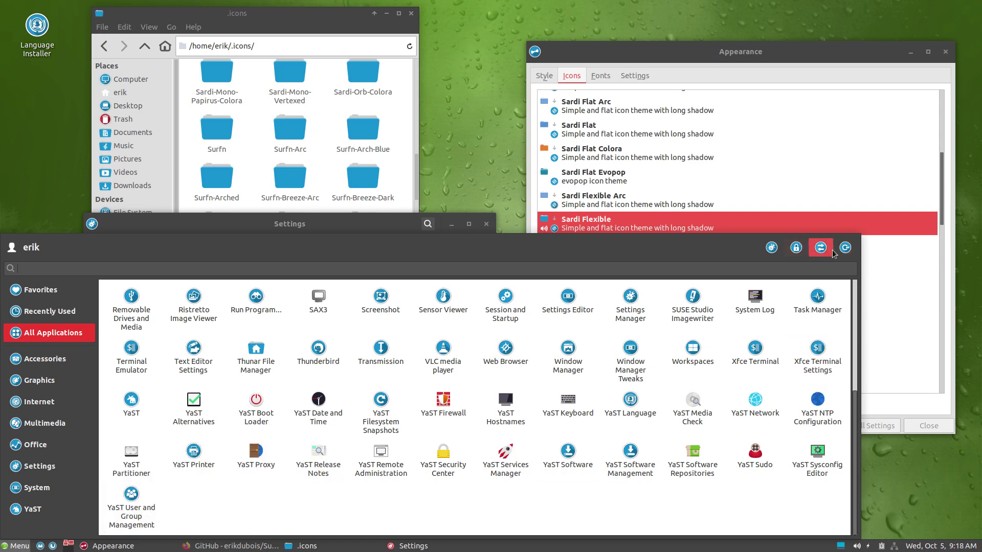
Step: Dismiss the log-out dialog and close the Settings Manager and .icons windows
click(850, 248)
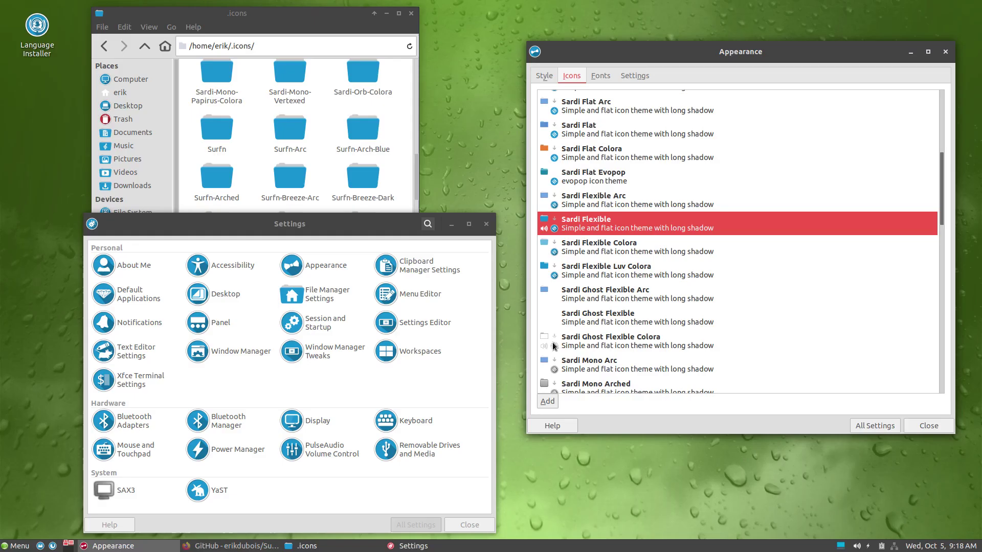
click(538, 347)
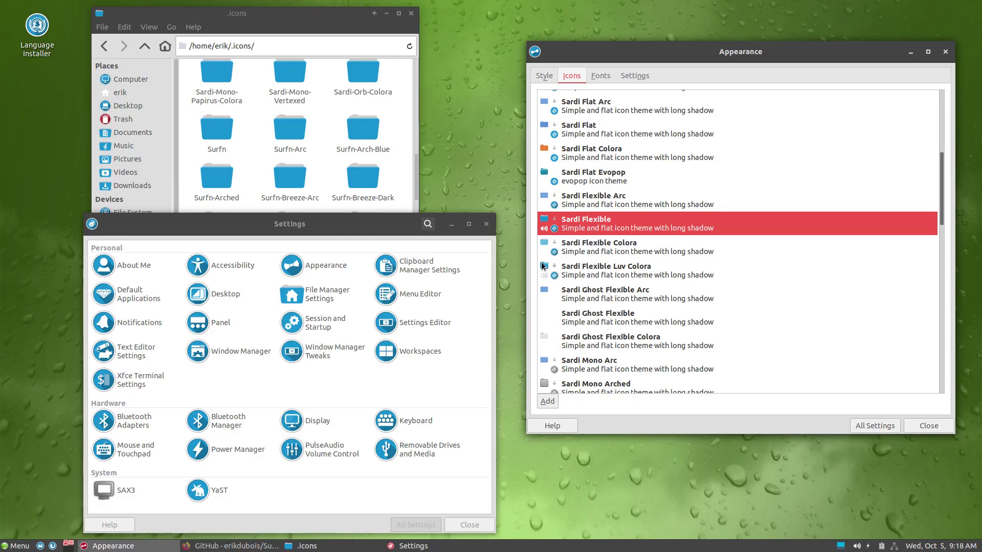
click(487, 225)
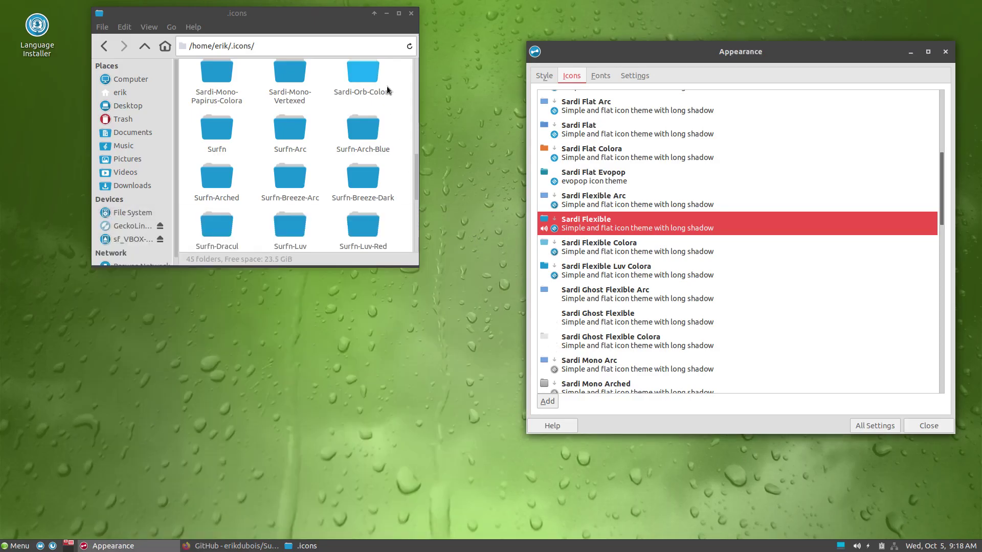
click(411, 14)
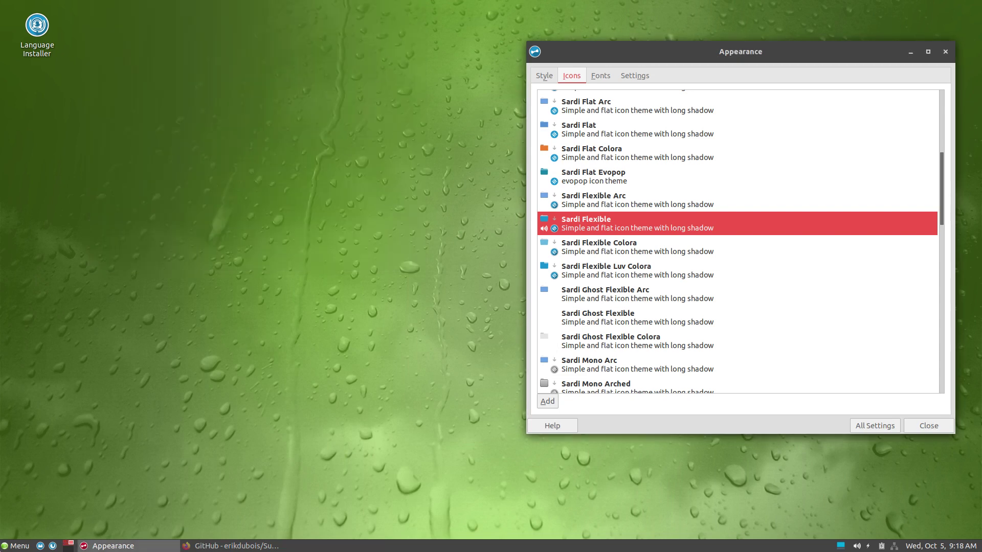
Step: Search the menu for 'yast' to preview the YaST icons, then close it
click(7, 546)
text(yast)
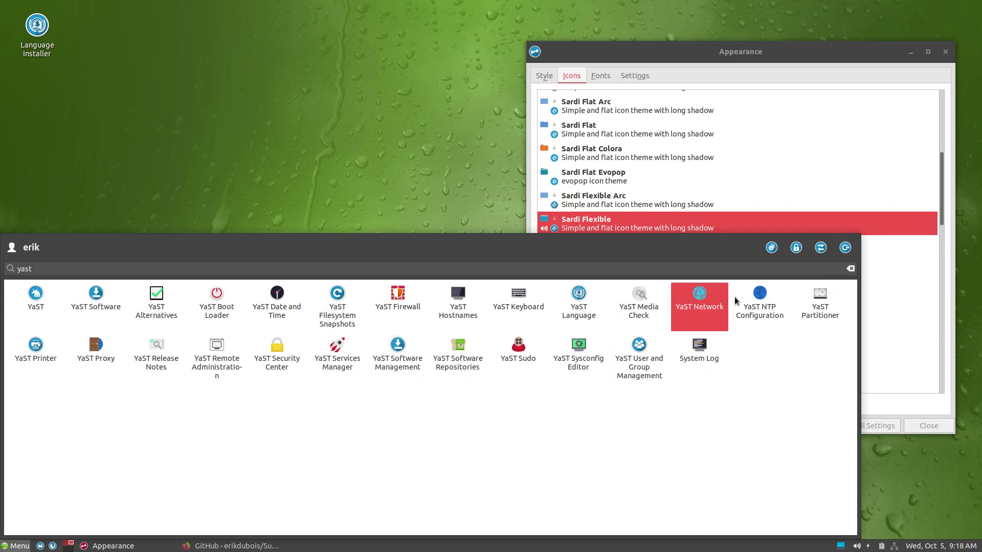
click(866, 232)
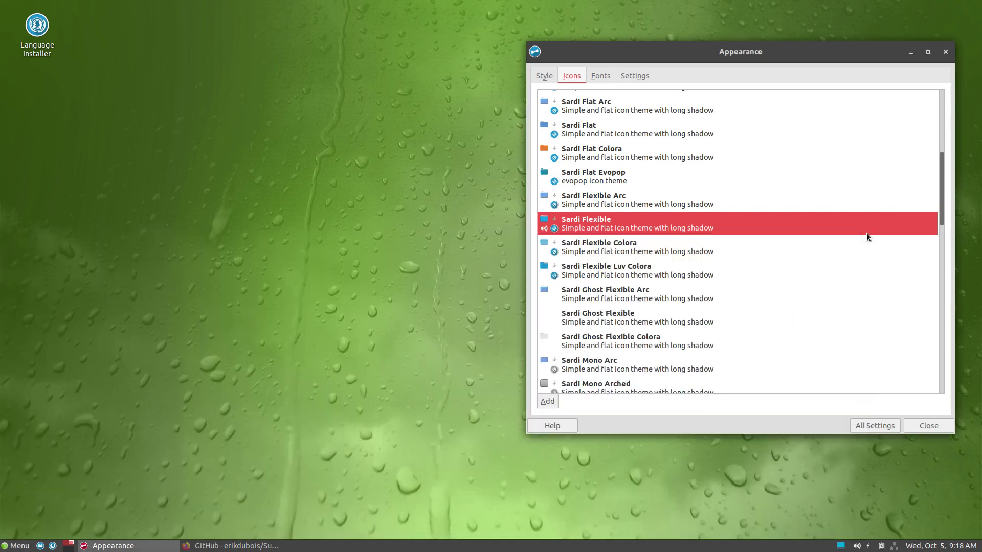
Step: Apply Surfn Vimix Black and preview the 'yast' search results in the menu
scroll(762, 268, down, 15)
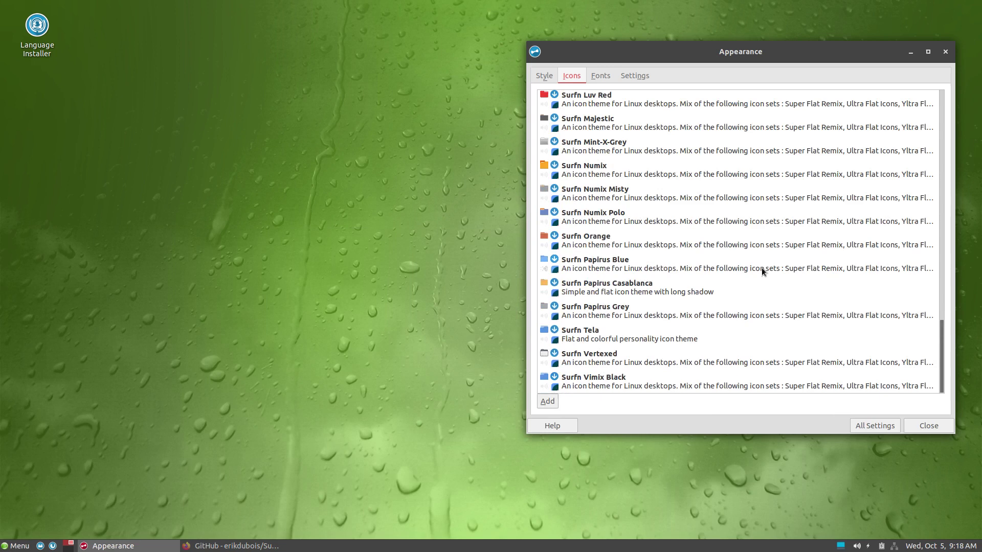
click(605, 380)
click(10, 547)
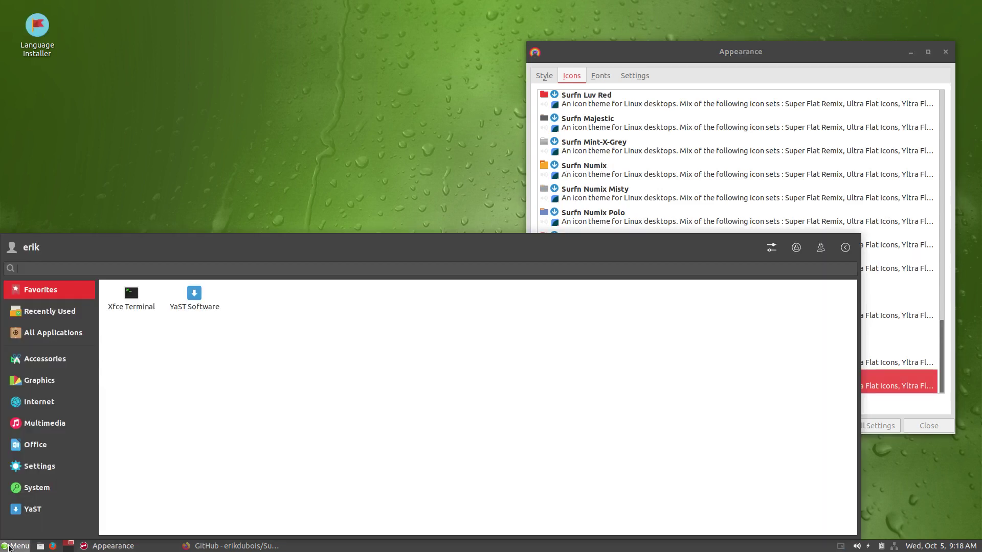
text(yast)
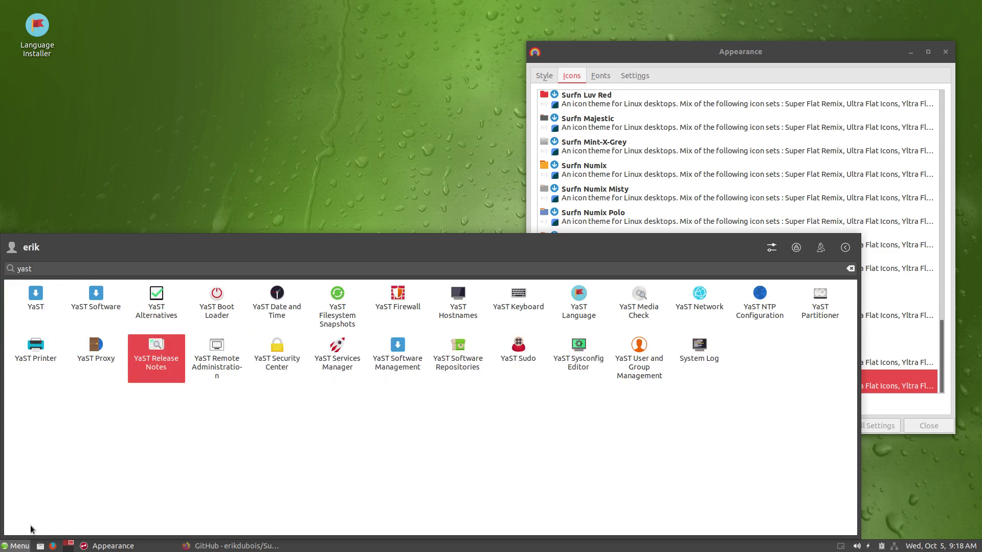
click(15, 546)
Step: Browse the Multimedia, Internet, Graphics and Accessories menu categories, then close the menu
click(16, 546)
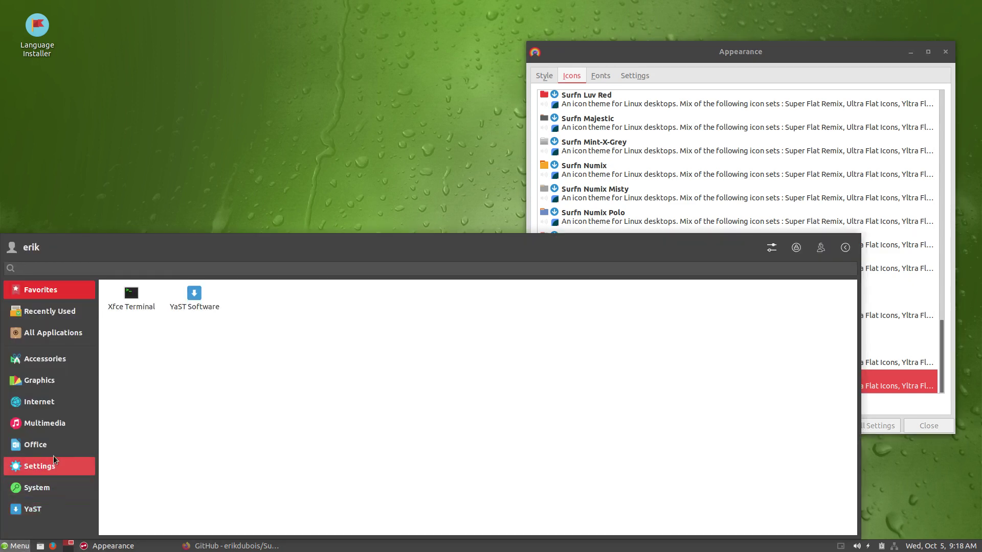
click(49, 421)
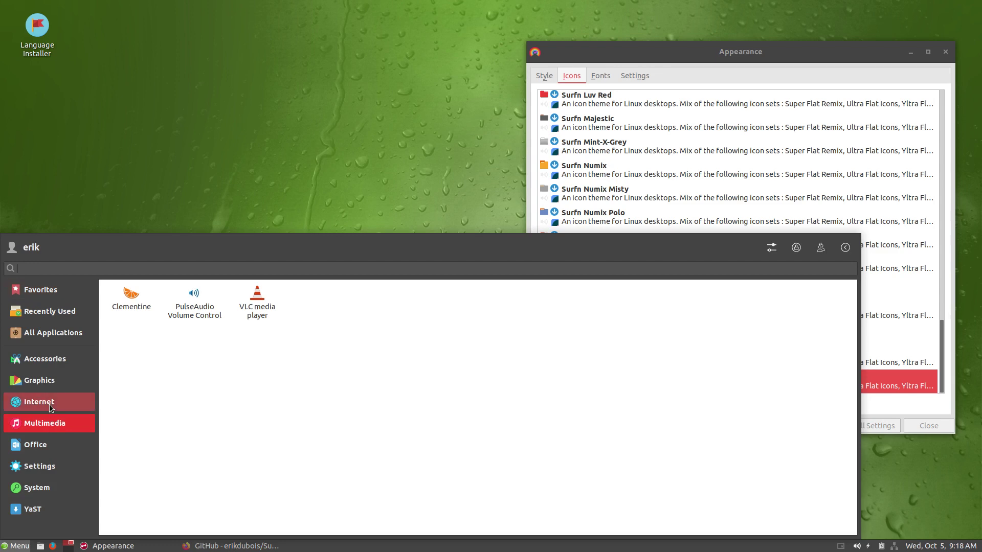
click(49, 403)
click(51, 380)
click(53, 358)
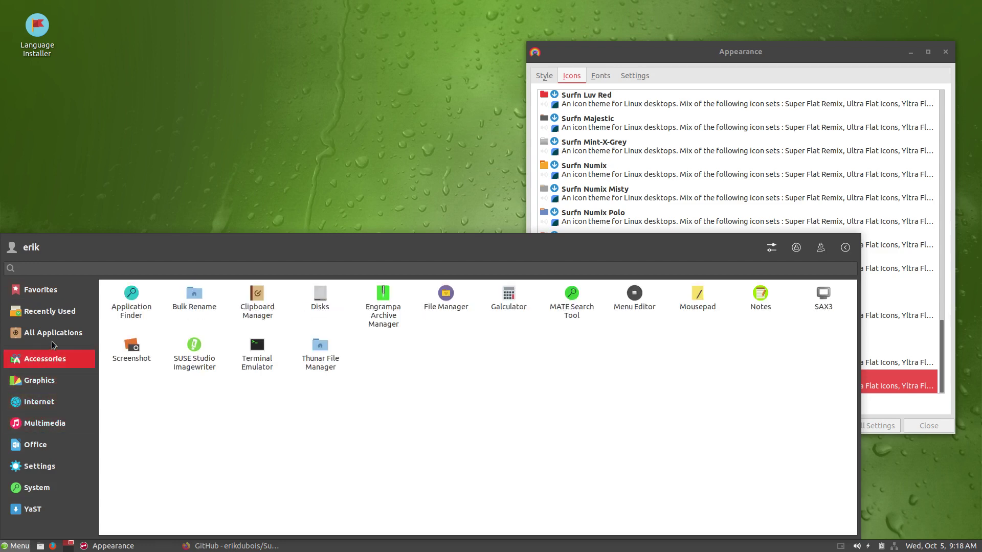
mouse_move(56, 490)
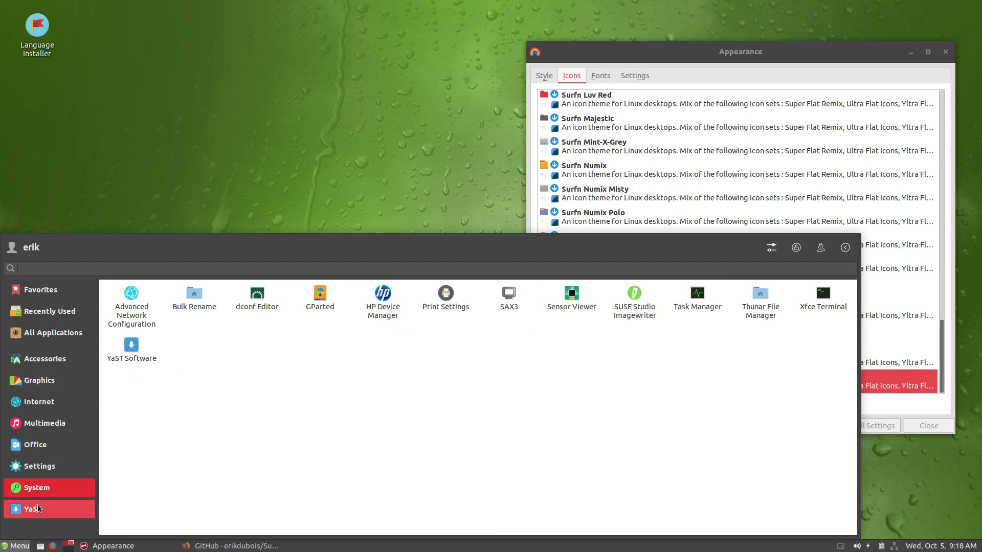
mouse_move(38, 507)
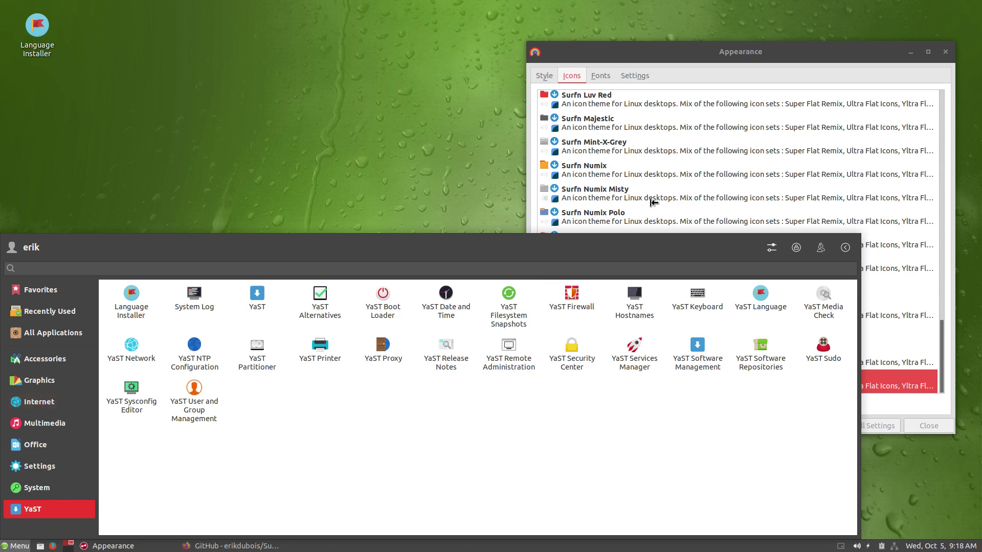
click(656, 178)
Step: Apply Sardi Mono Papirus Colora, view YaST apps in a three-column menu, then show log-out options
scroll(657, 186, up, 5)
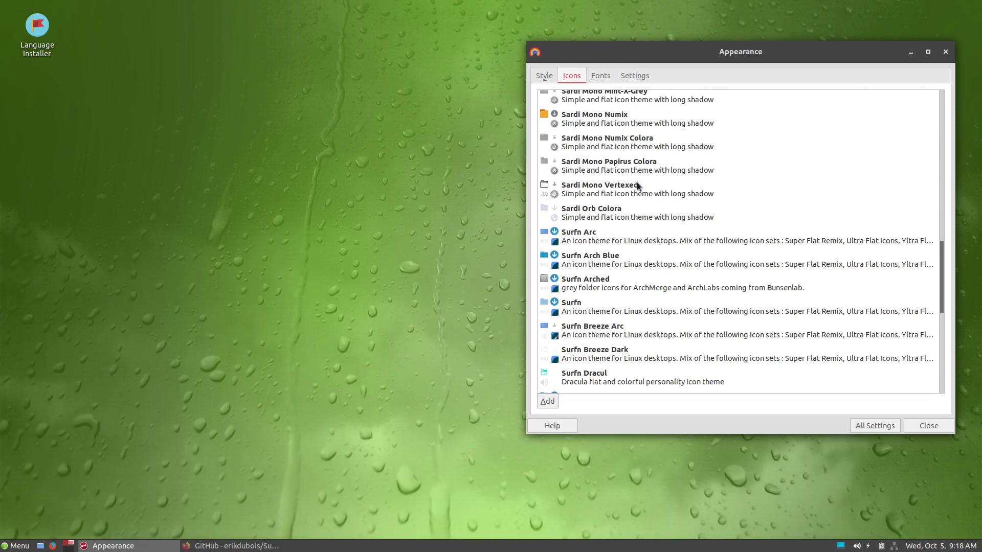
click(637, 172)
click(20, 546)
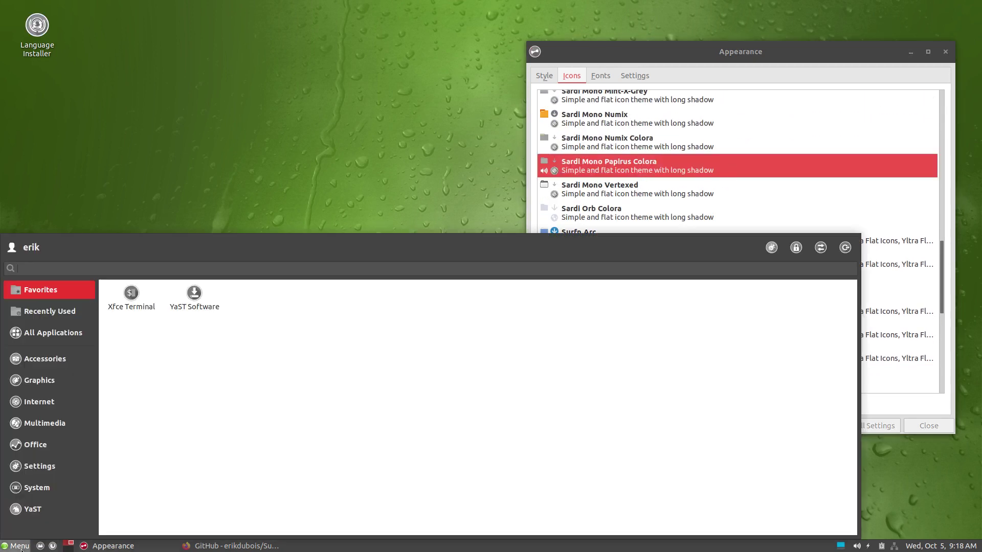
click(32, 506)
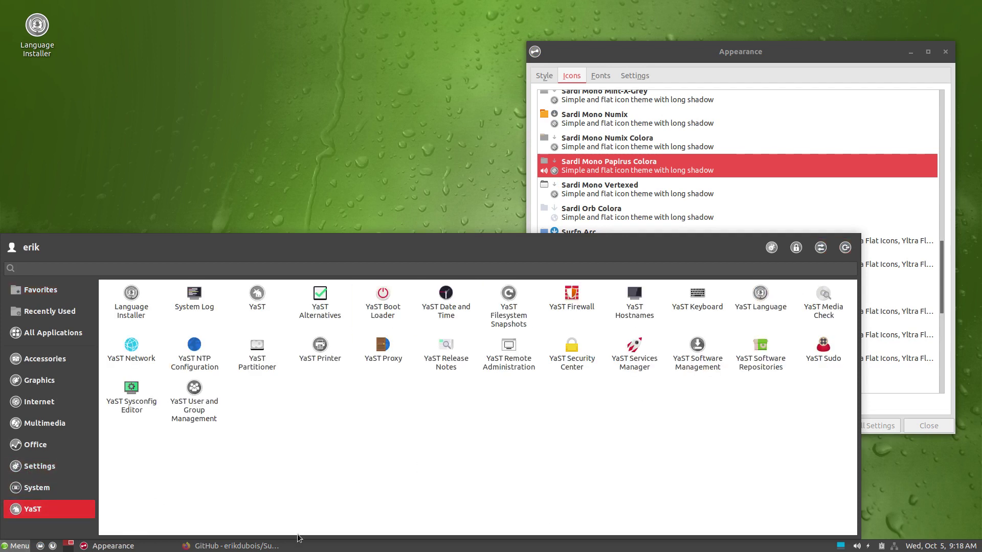
drag(859, 314, 289, 286)
click(275, 248)
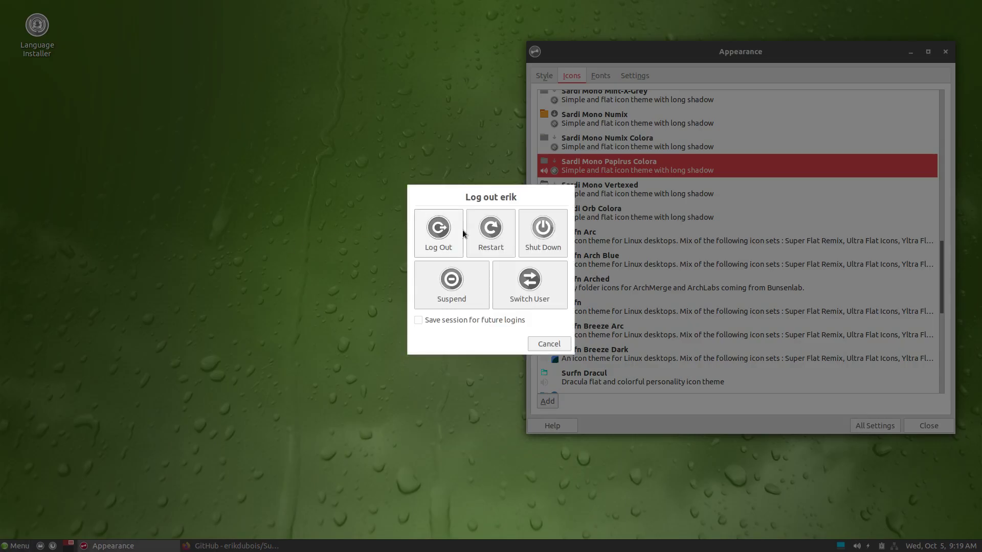